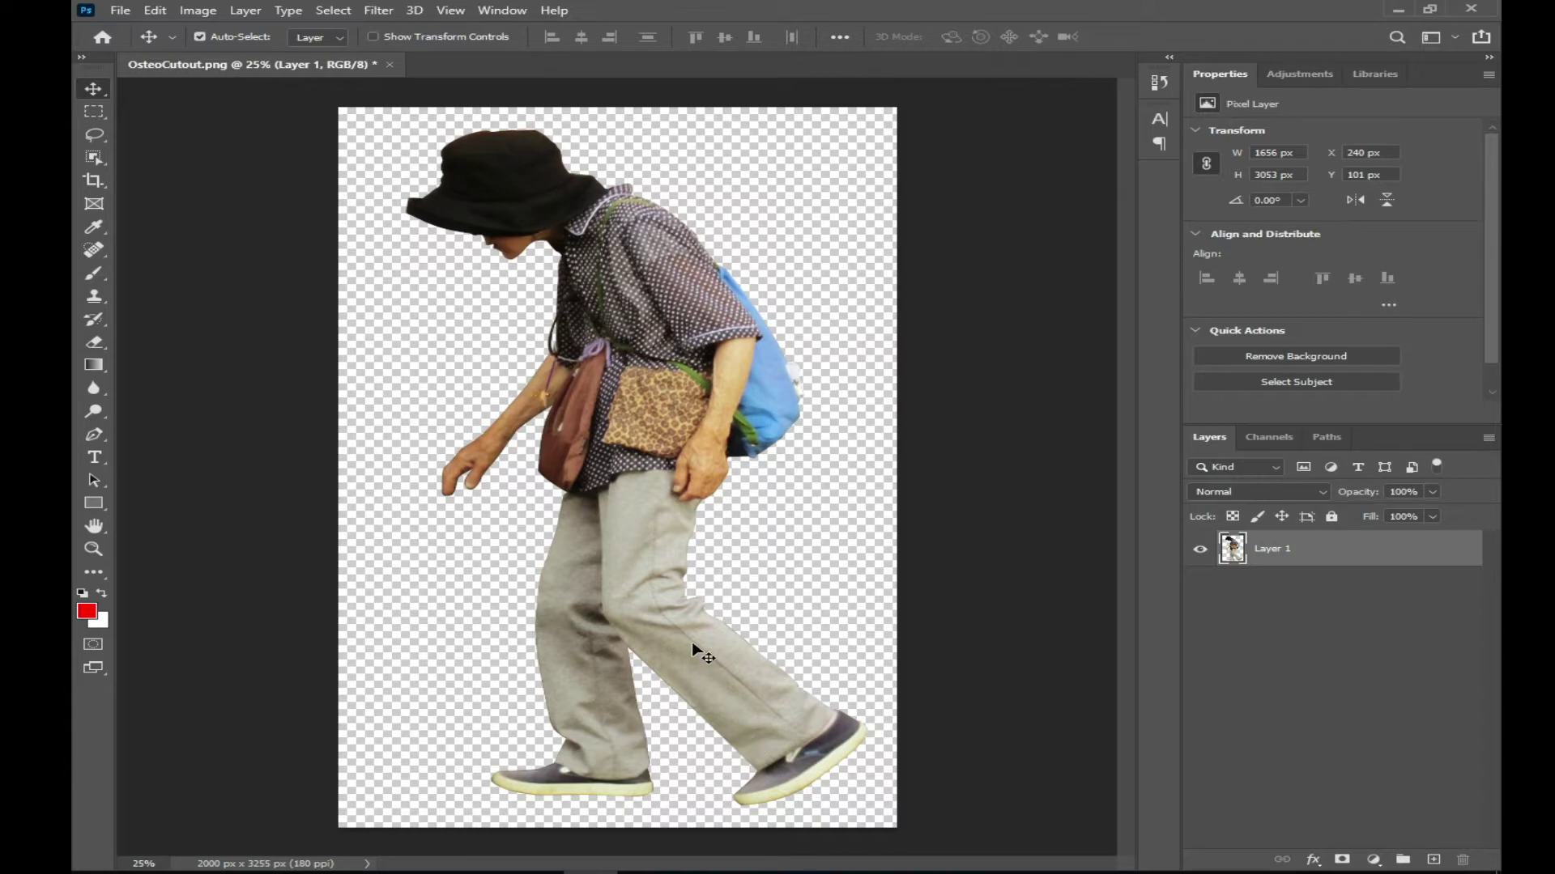
- Nudge the walking figure left and start Puppet Warp on it
drag(666, 332, 639, 332)
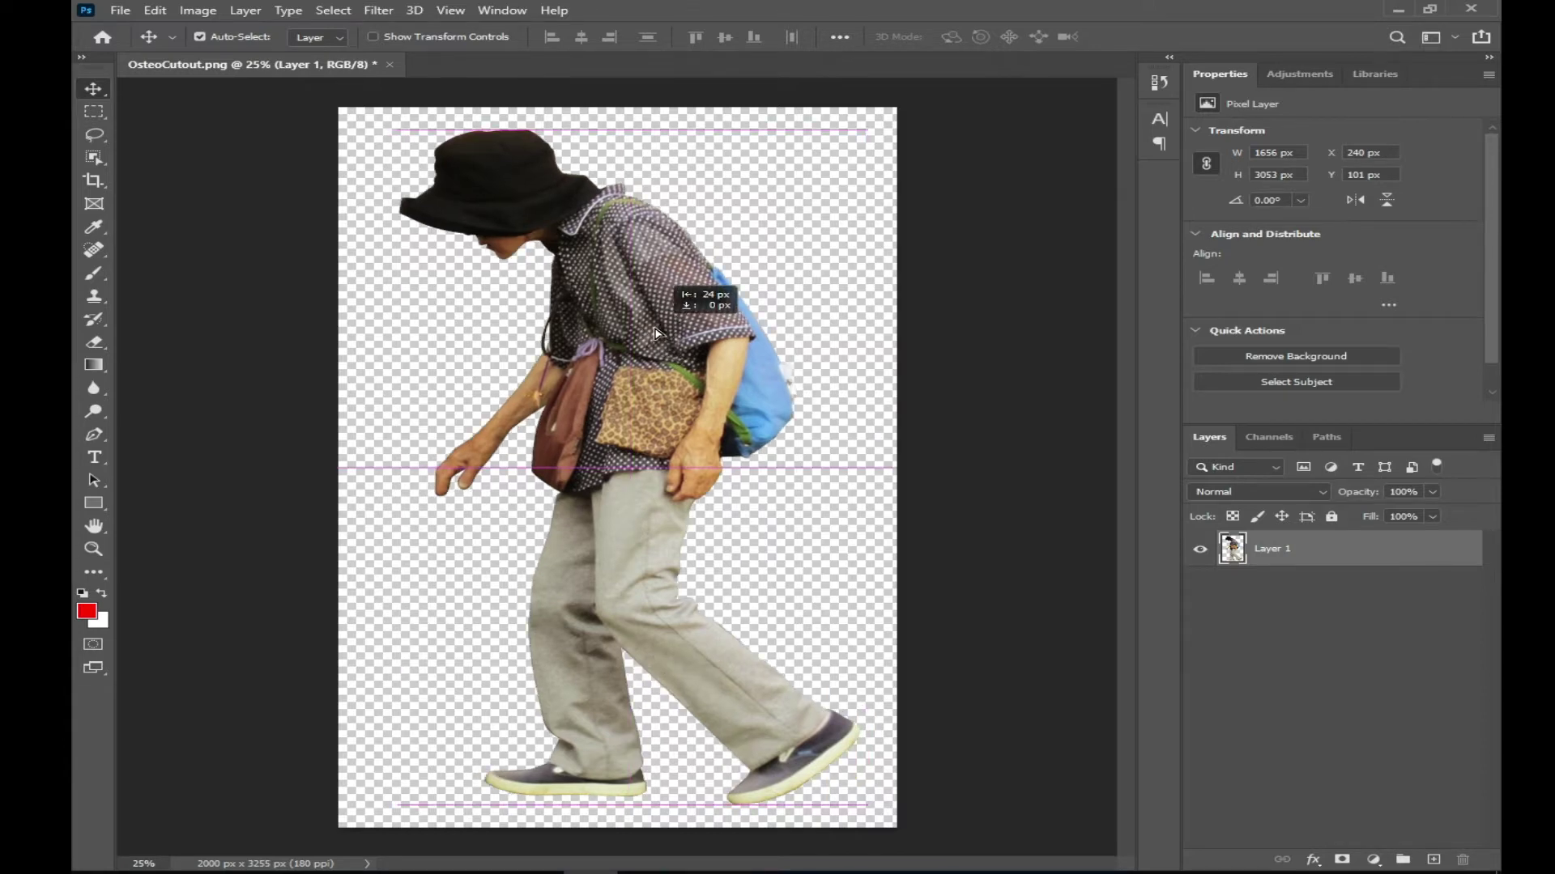
click(156, 10)
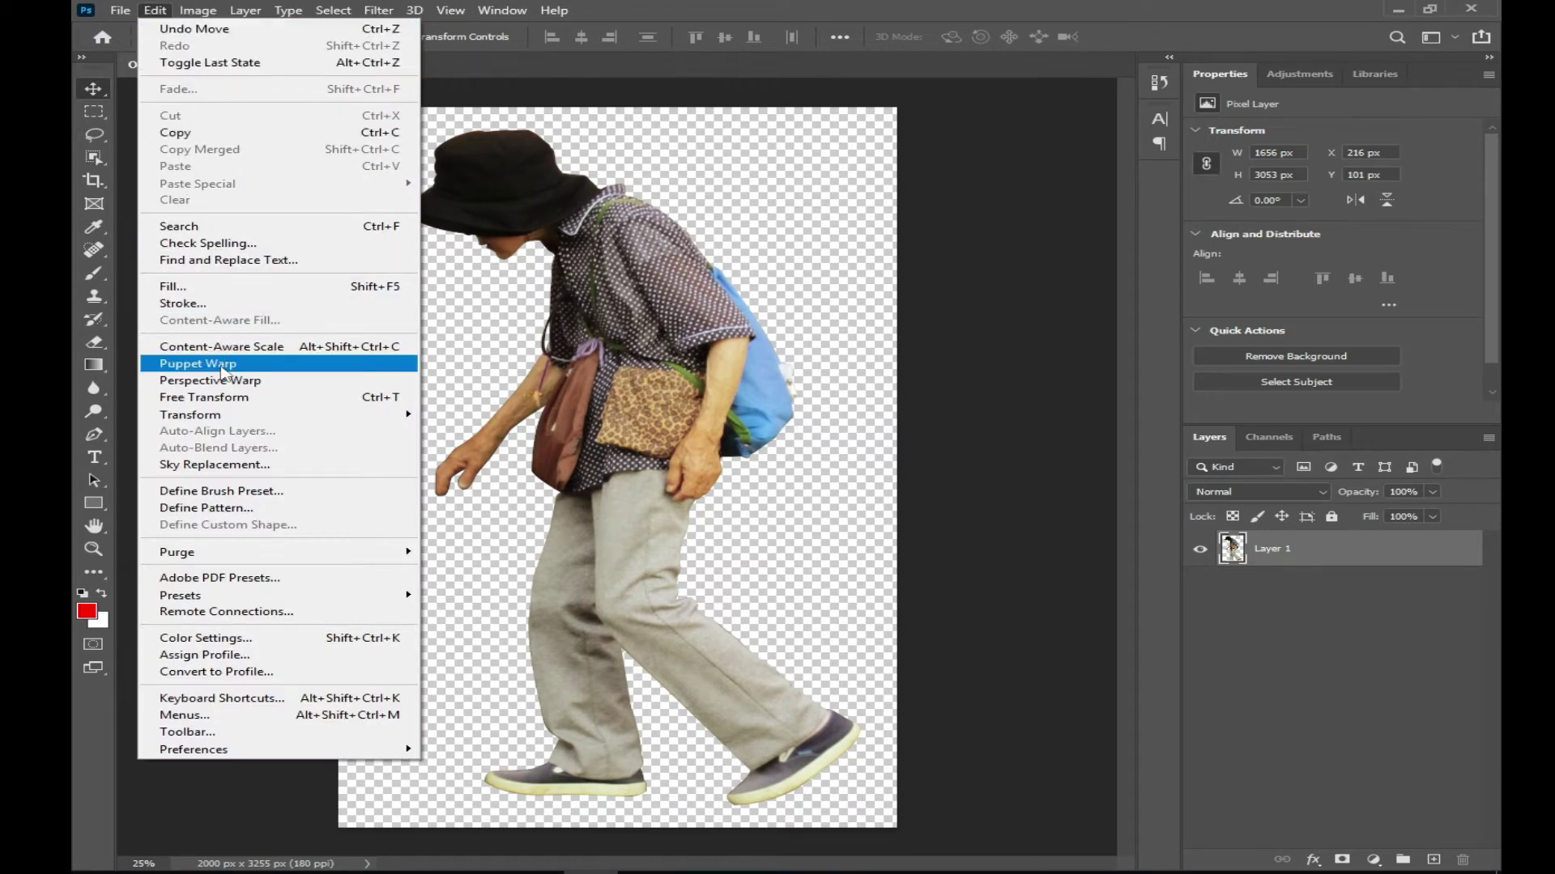
click(224, 373)
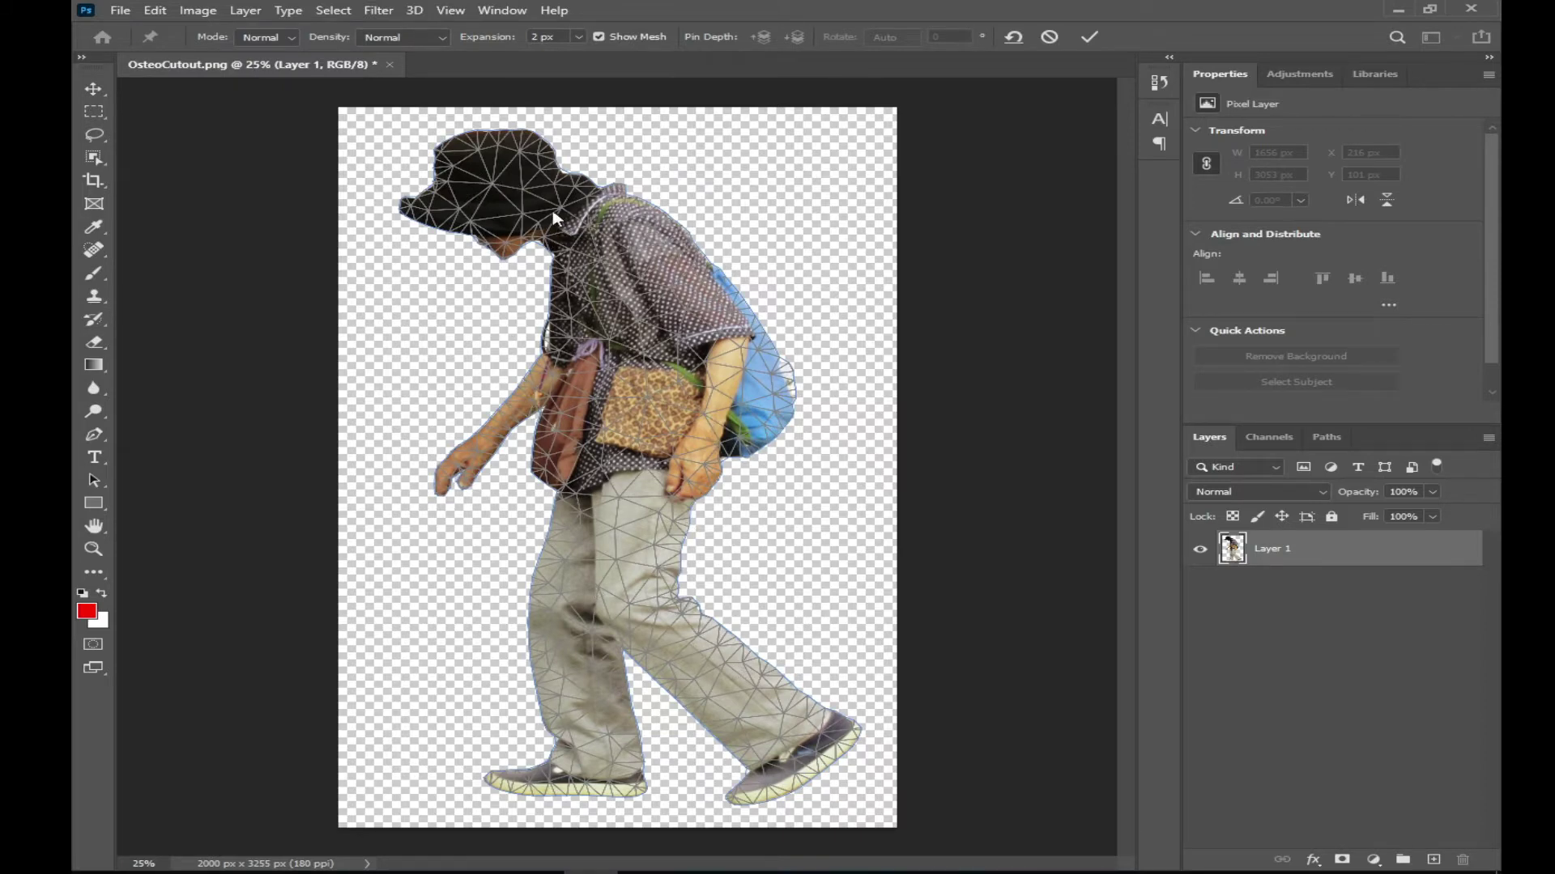
- Pin the hat, shoulder, elbow, forearm, bag, knee and front shoe, then select the hat pin
click(495, 196)
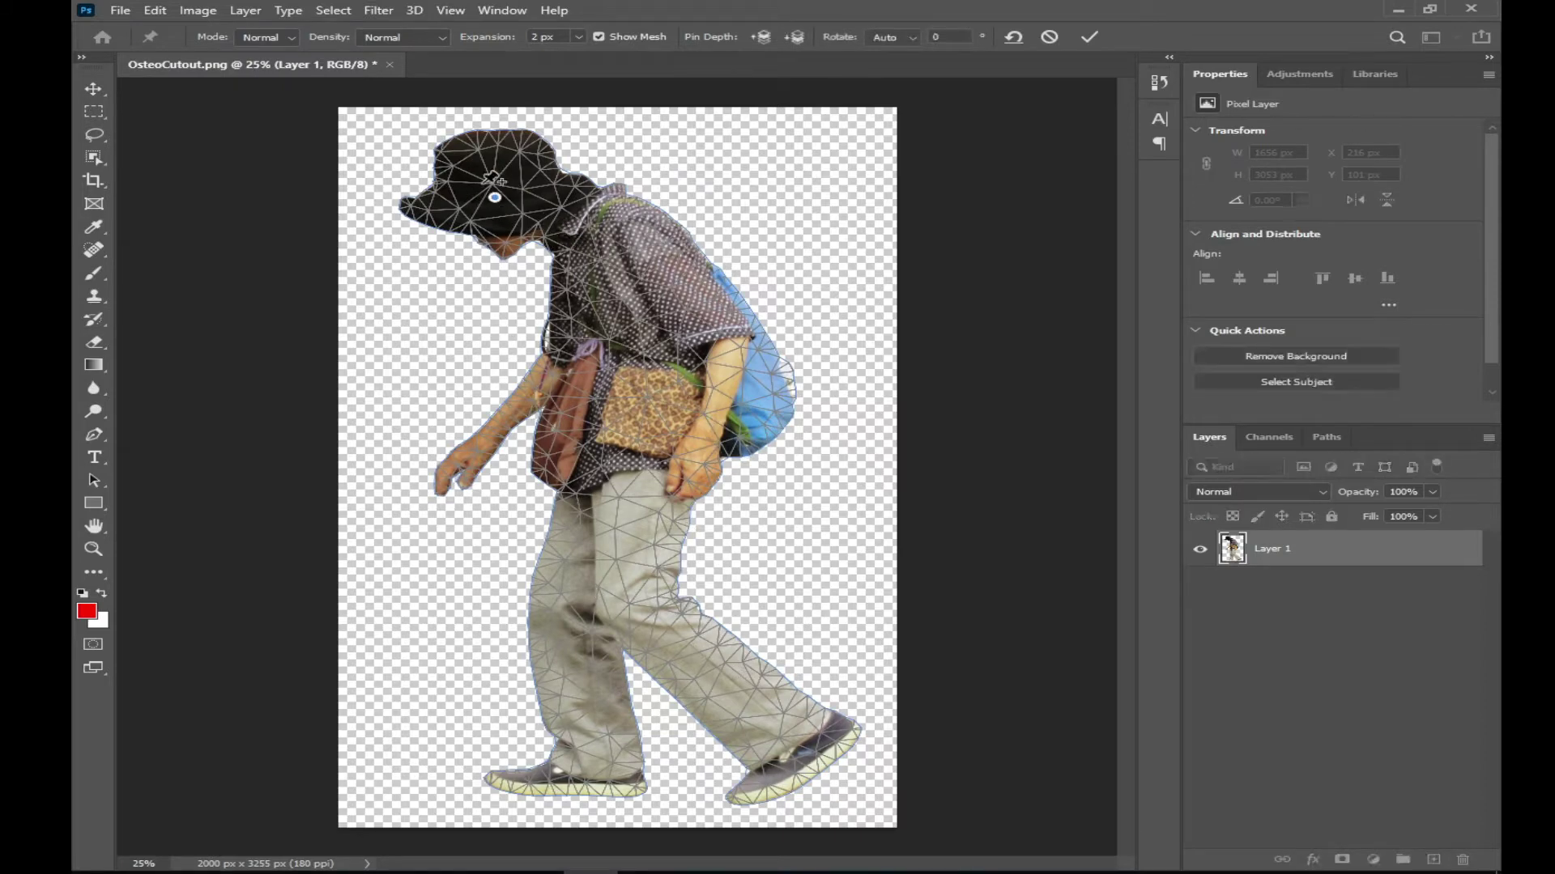
click(629, 222)
click(737, 340)
click(483, 443)
click(659, 415)
click(638, 600)
click(814, 734)
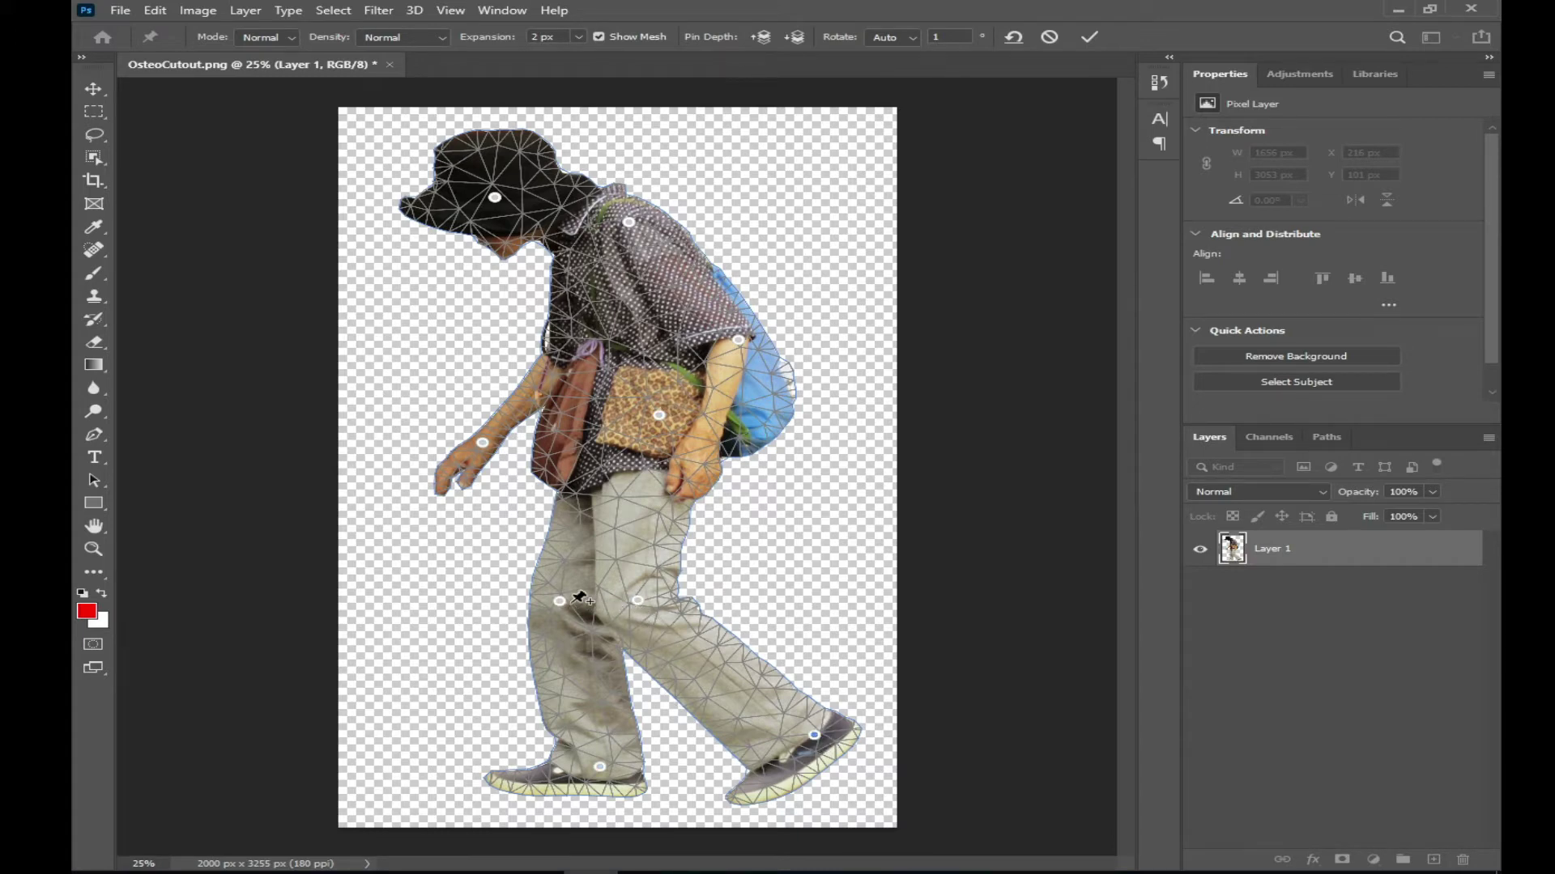
click(494, 196)
click(494, 197)
- Tilt the head upright, straighten the upper body, and bring the front foot under the body
drag(496, 197, 551, 174)
click(625, 221)
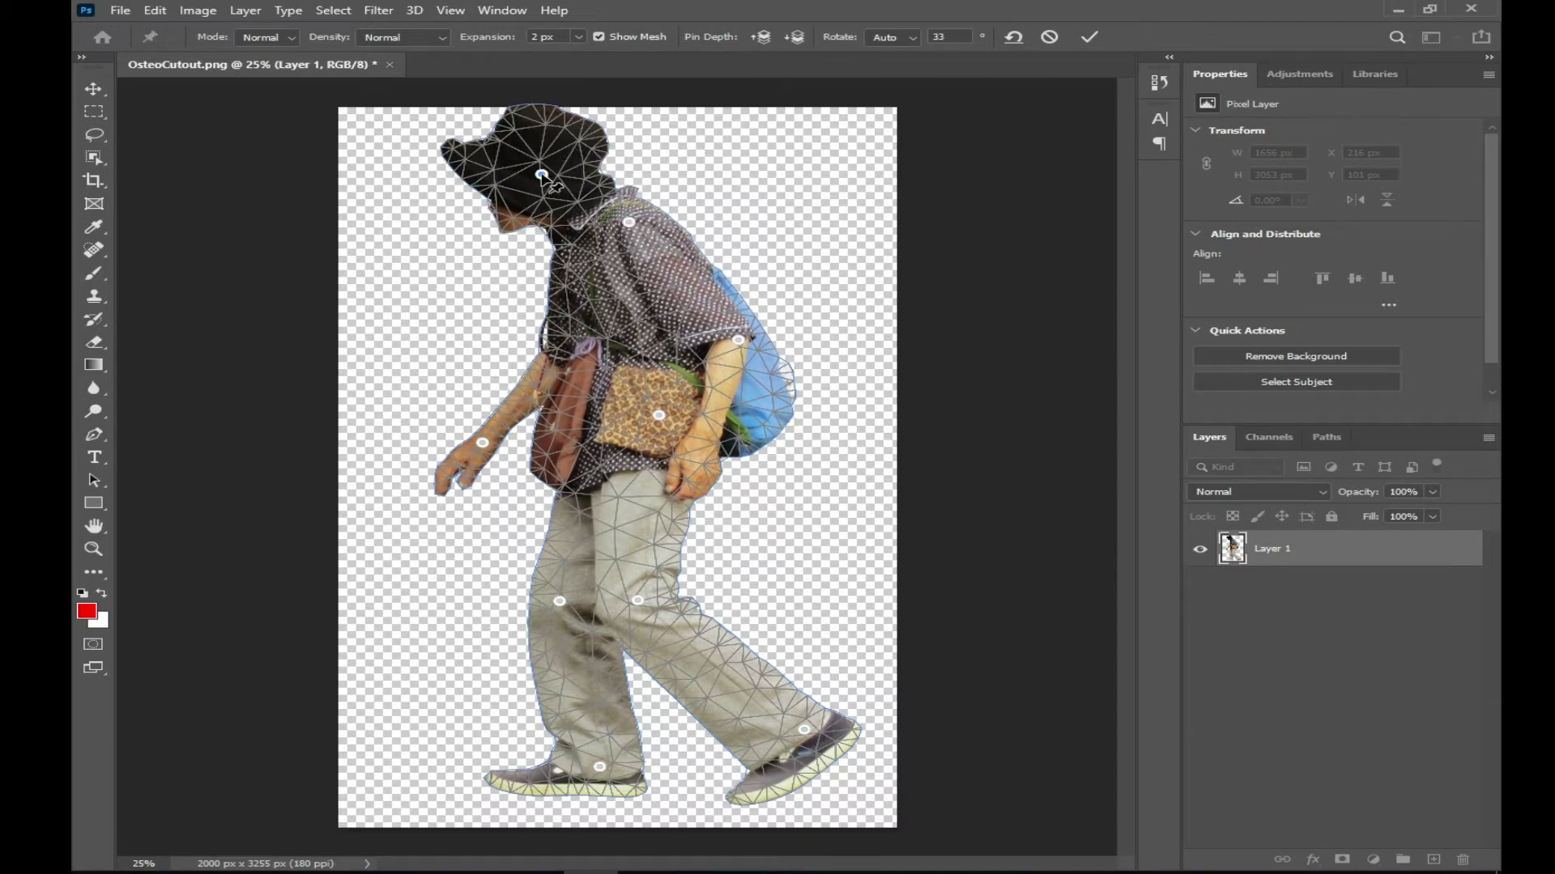
drag(633, 223, 684, 221)
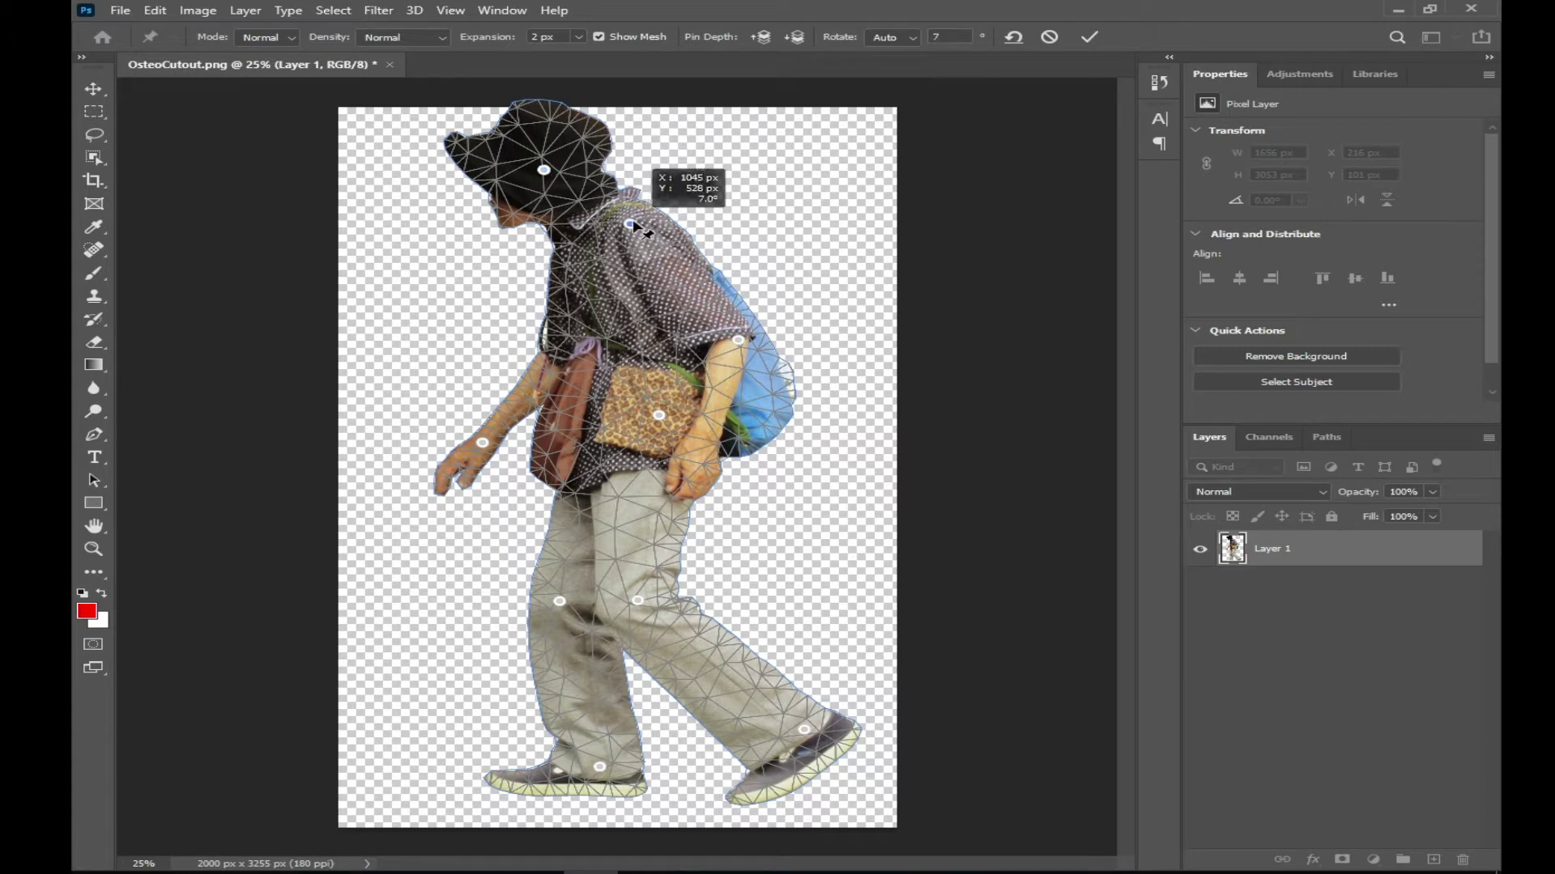
drag(545, 170, 628, 164)
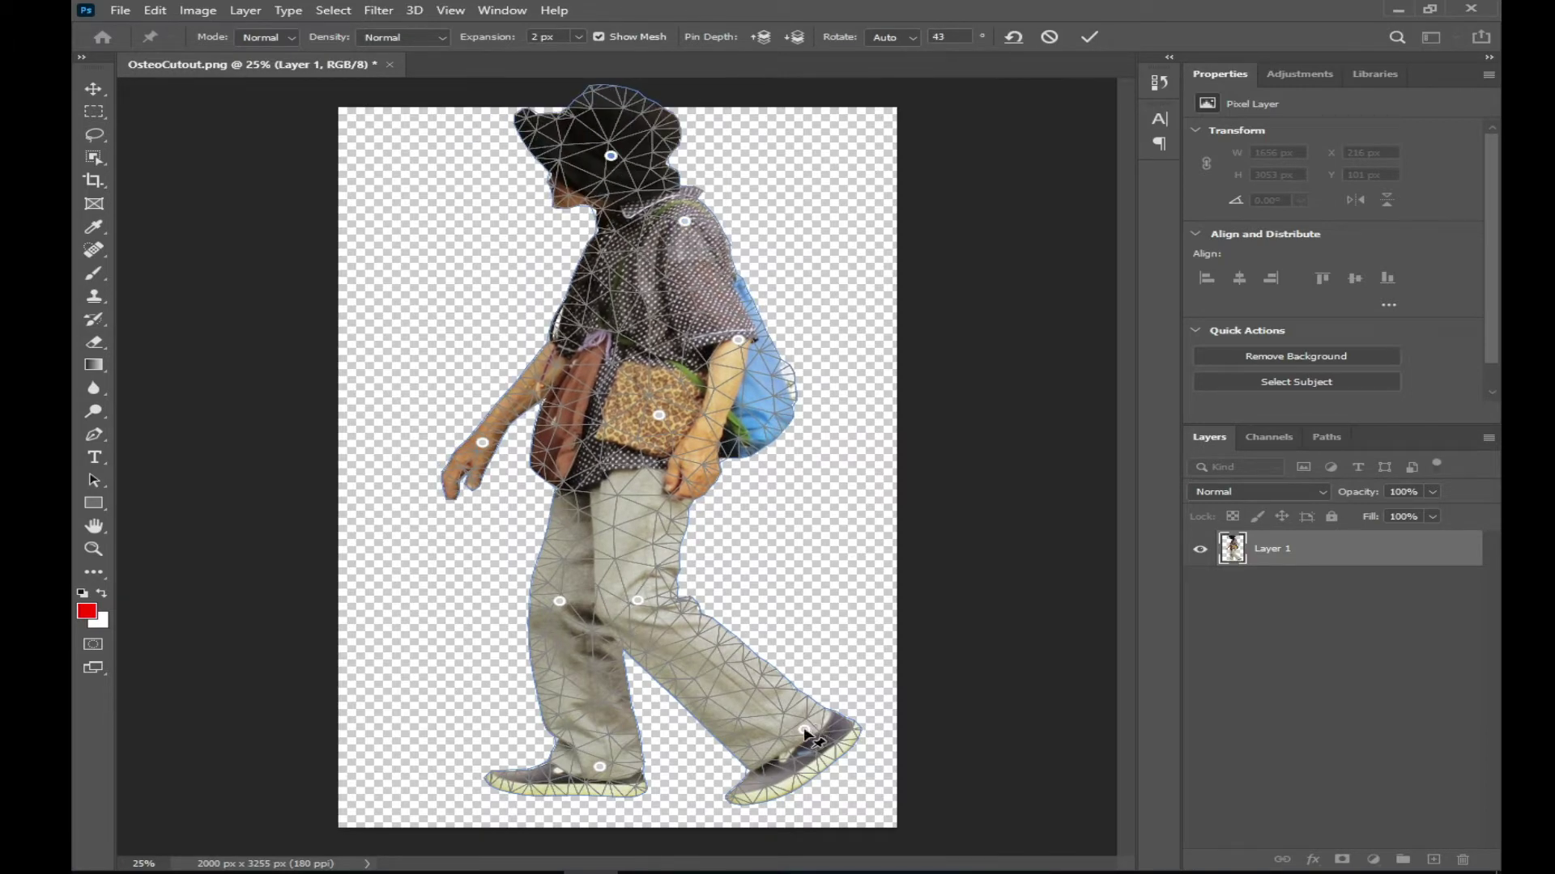
drag(805, 732, 672, 779)
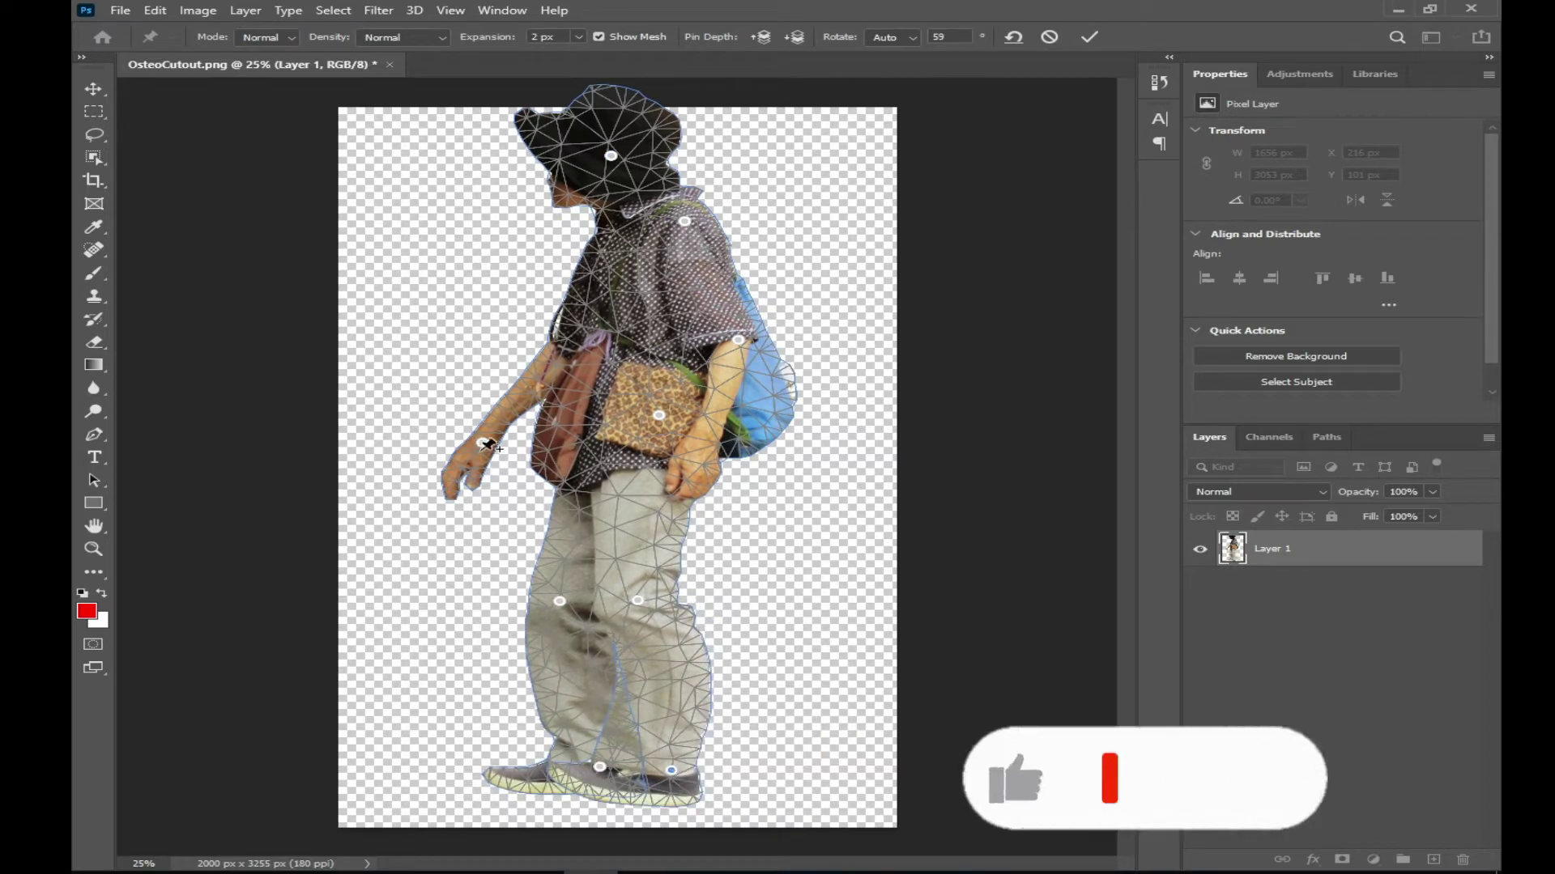
- Swing the arm forward, pin the forearm, commit the warp, and move the figure right and down
mouse_move(485, 444)
mouse_down()
mouse_move(504, 457)
mouse_move(466, 383)
mouse_up()
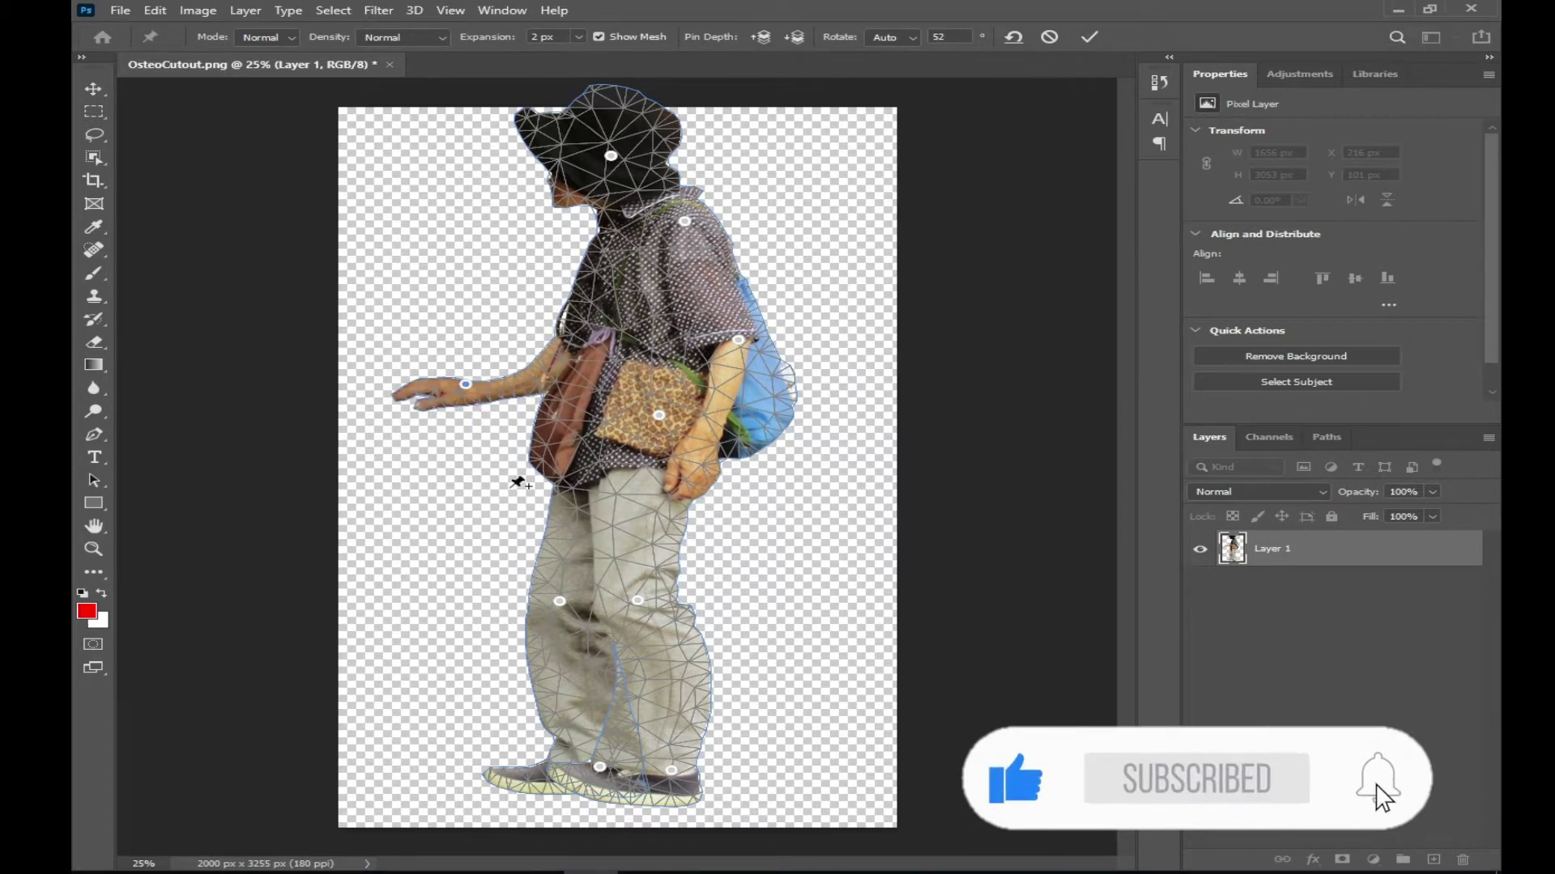
click(564, 359)
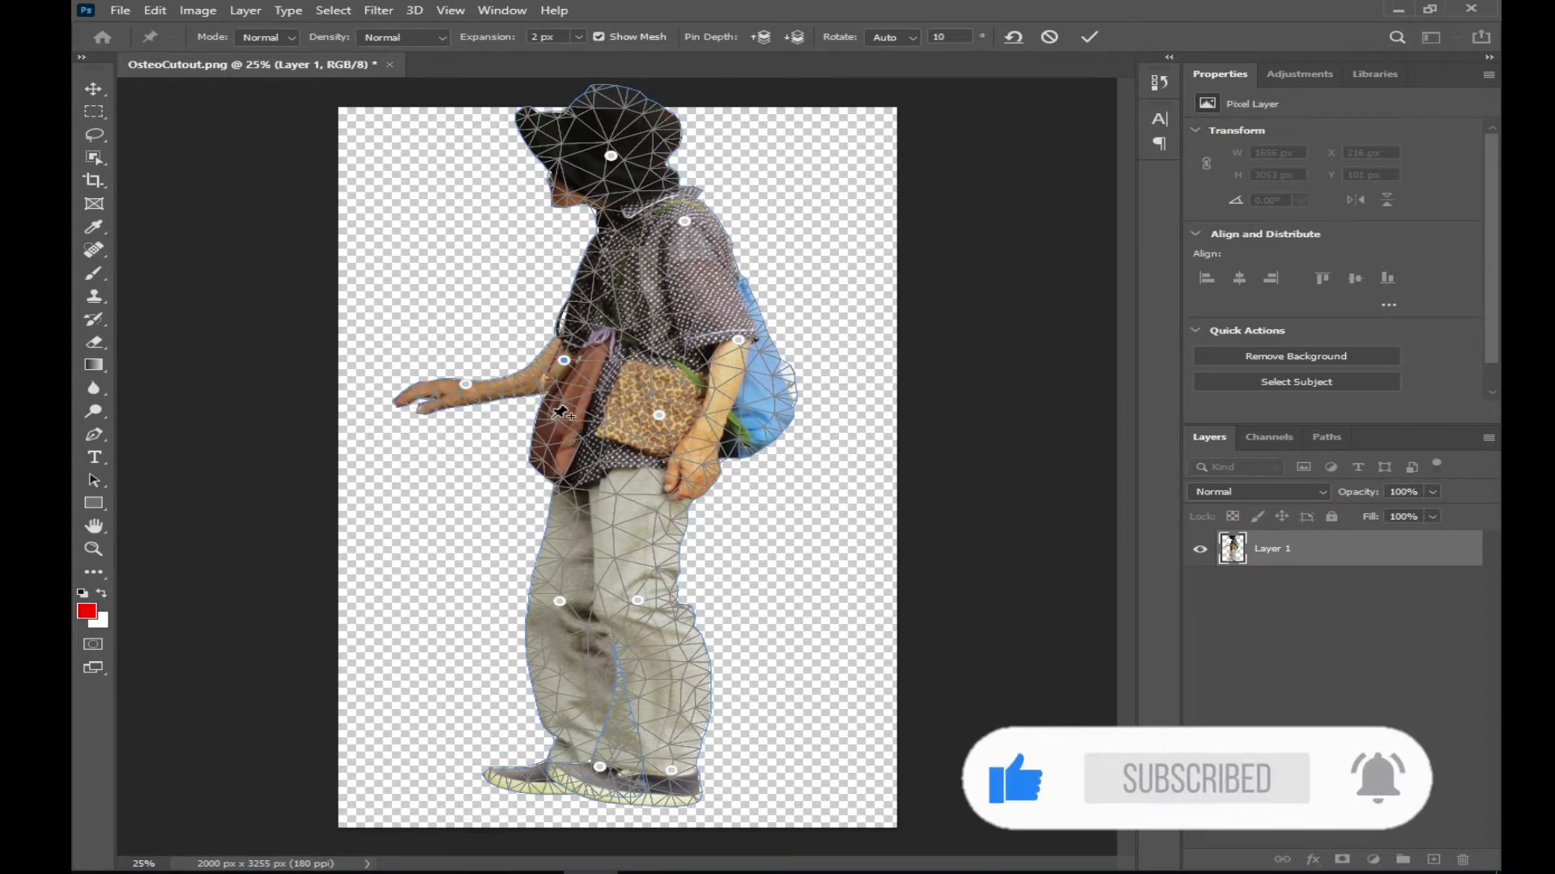
drag(465, 384, 410, 353)
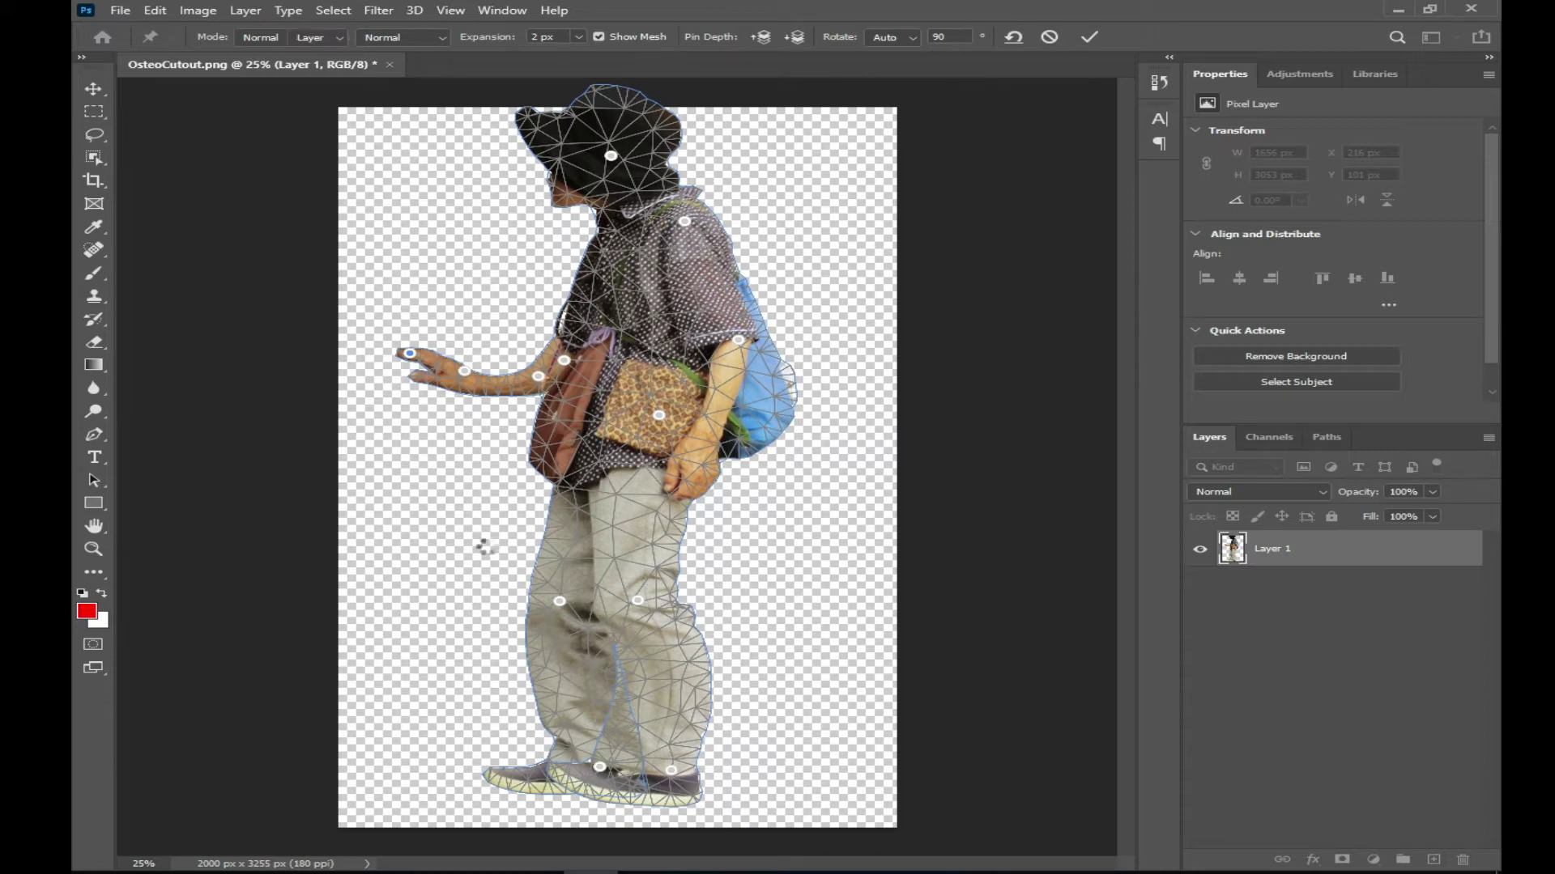
key(Escape)
drag(604, 336, 635, 353)
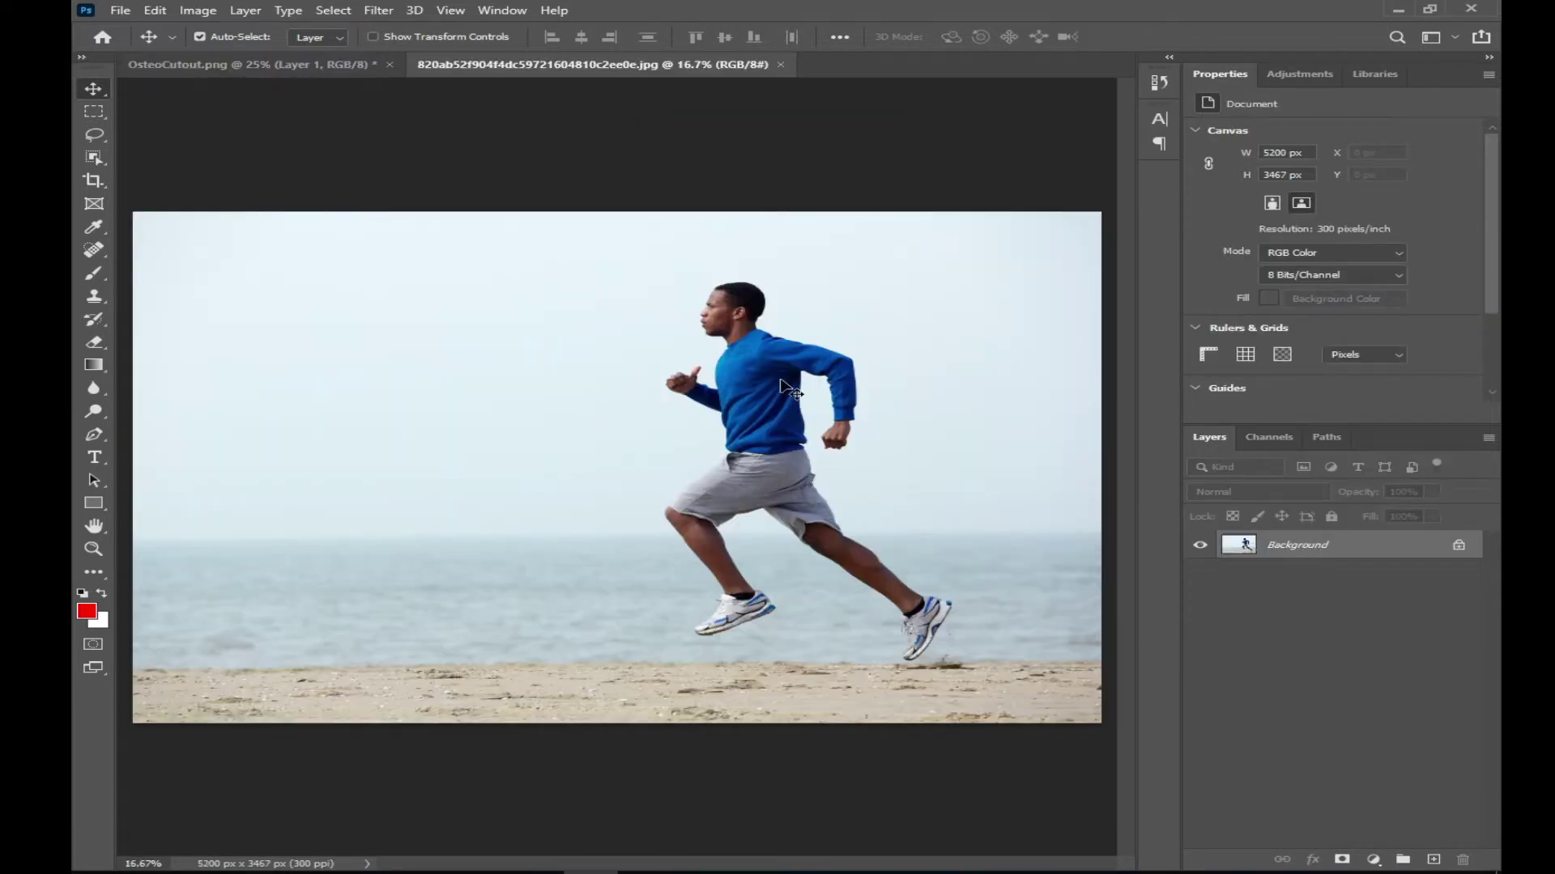
- Unlock the runner photo's Background into Layer 0, try Remove Background, then undo it
click(1460, 548)
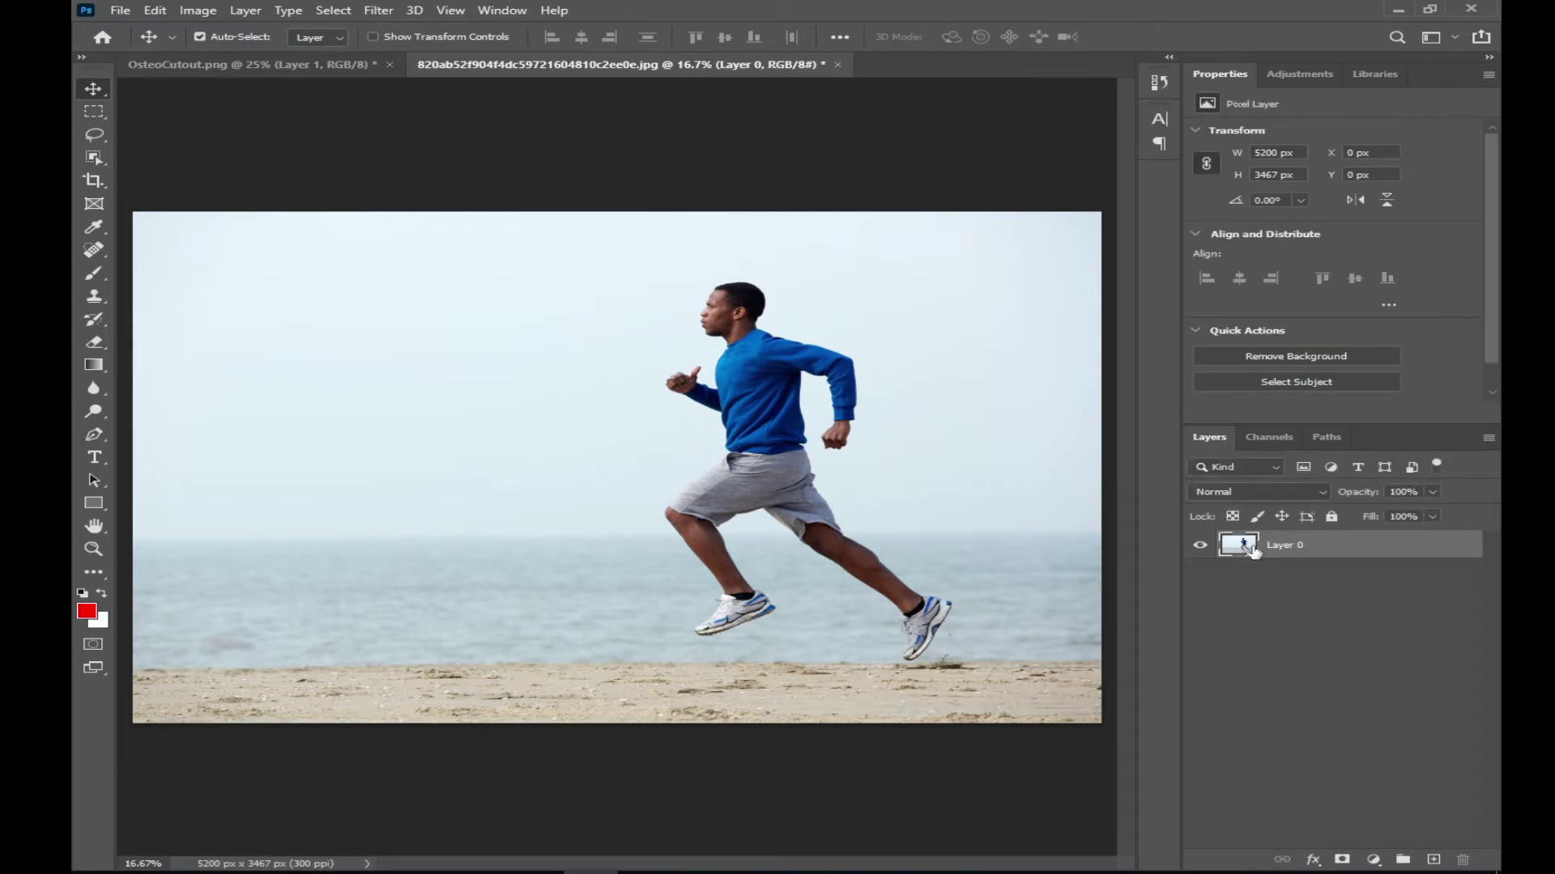
click(1313, 360)
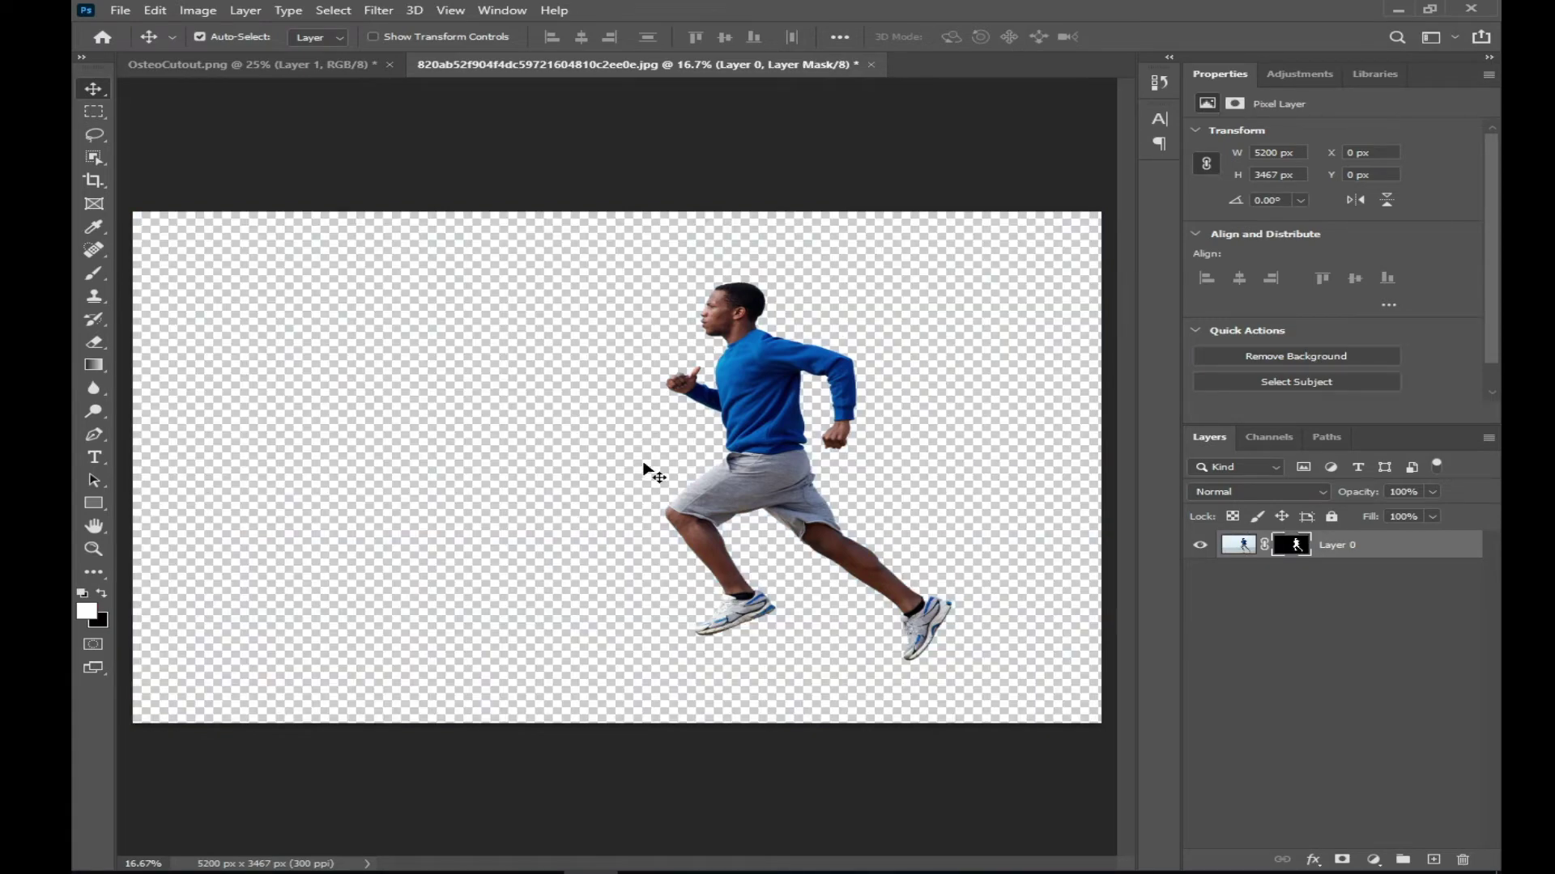
key(ctrl+z)
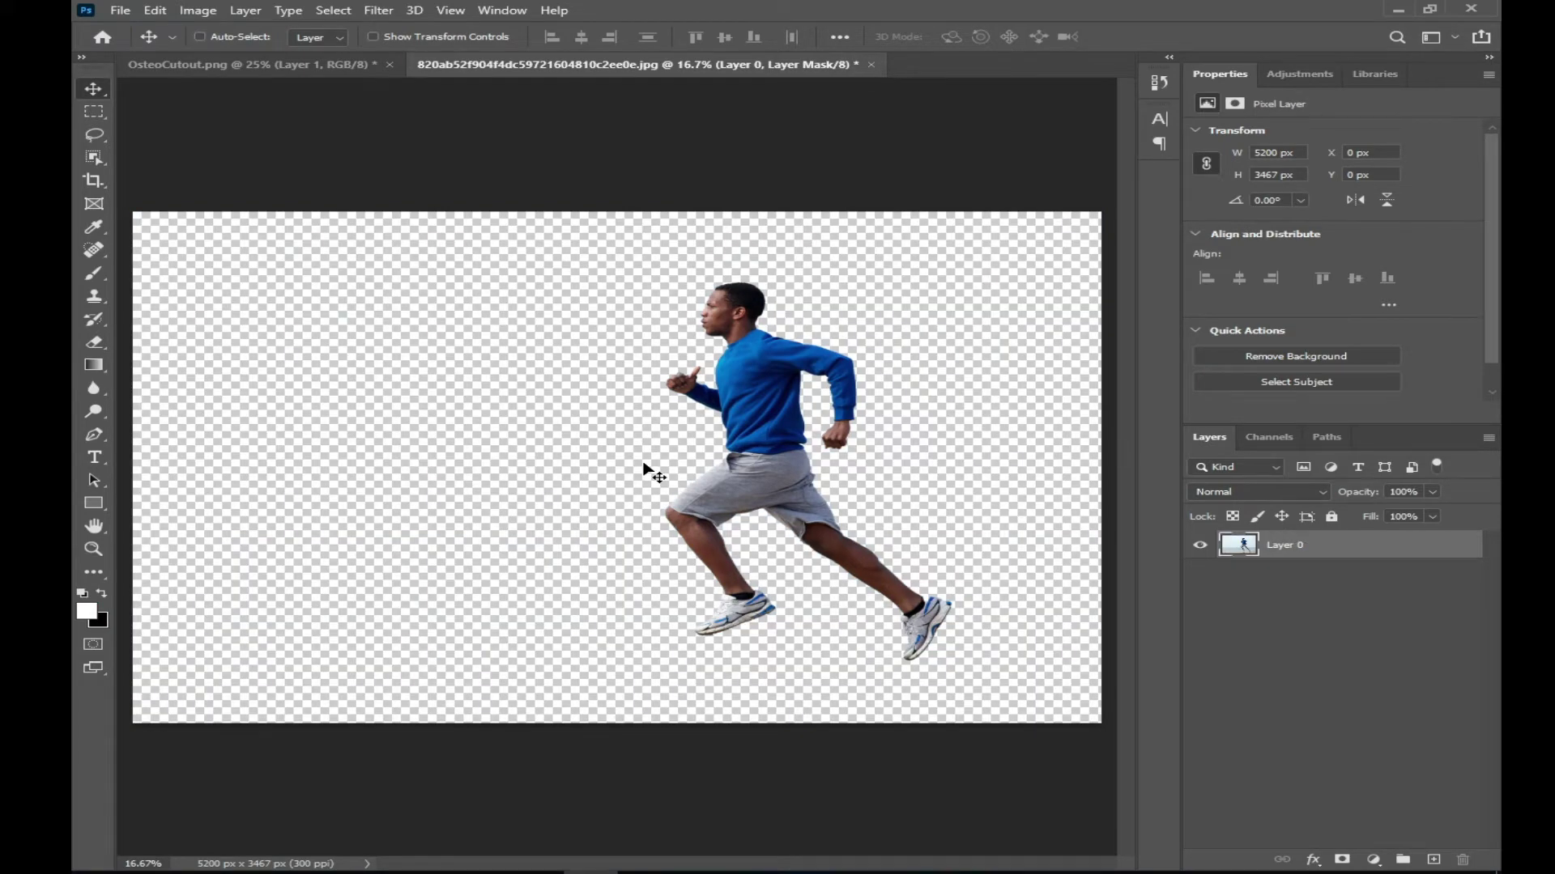
key(ctrl)
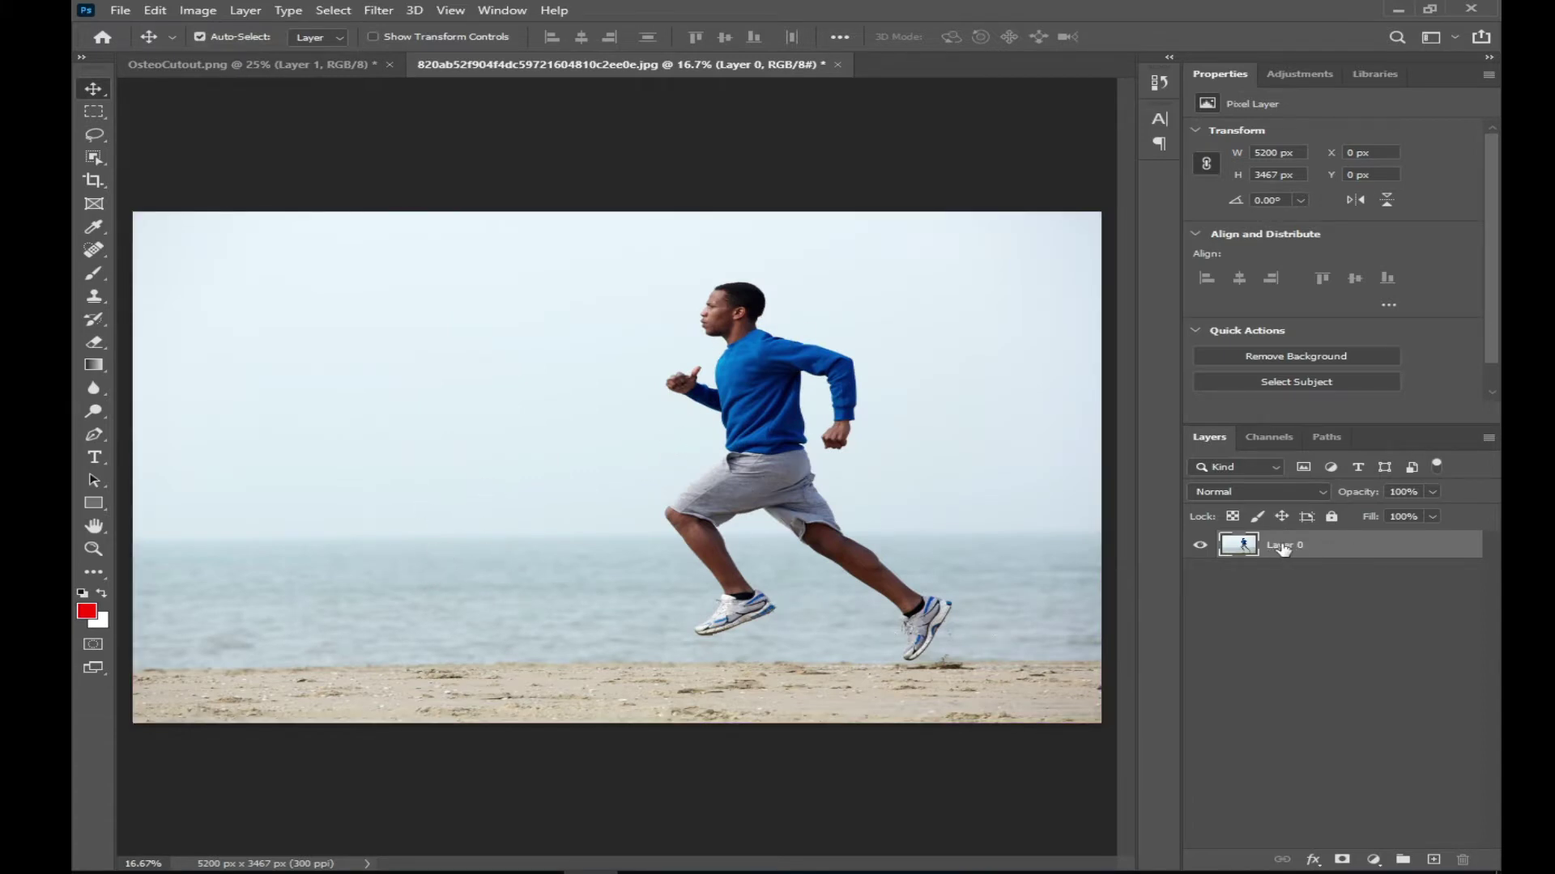
- Duplicate Layer 0, select the runner as the subject, and zoom in on his arm
key(ctrl+j)
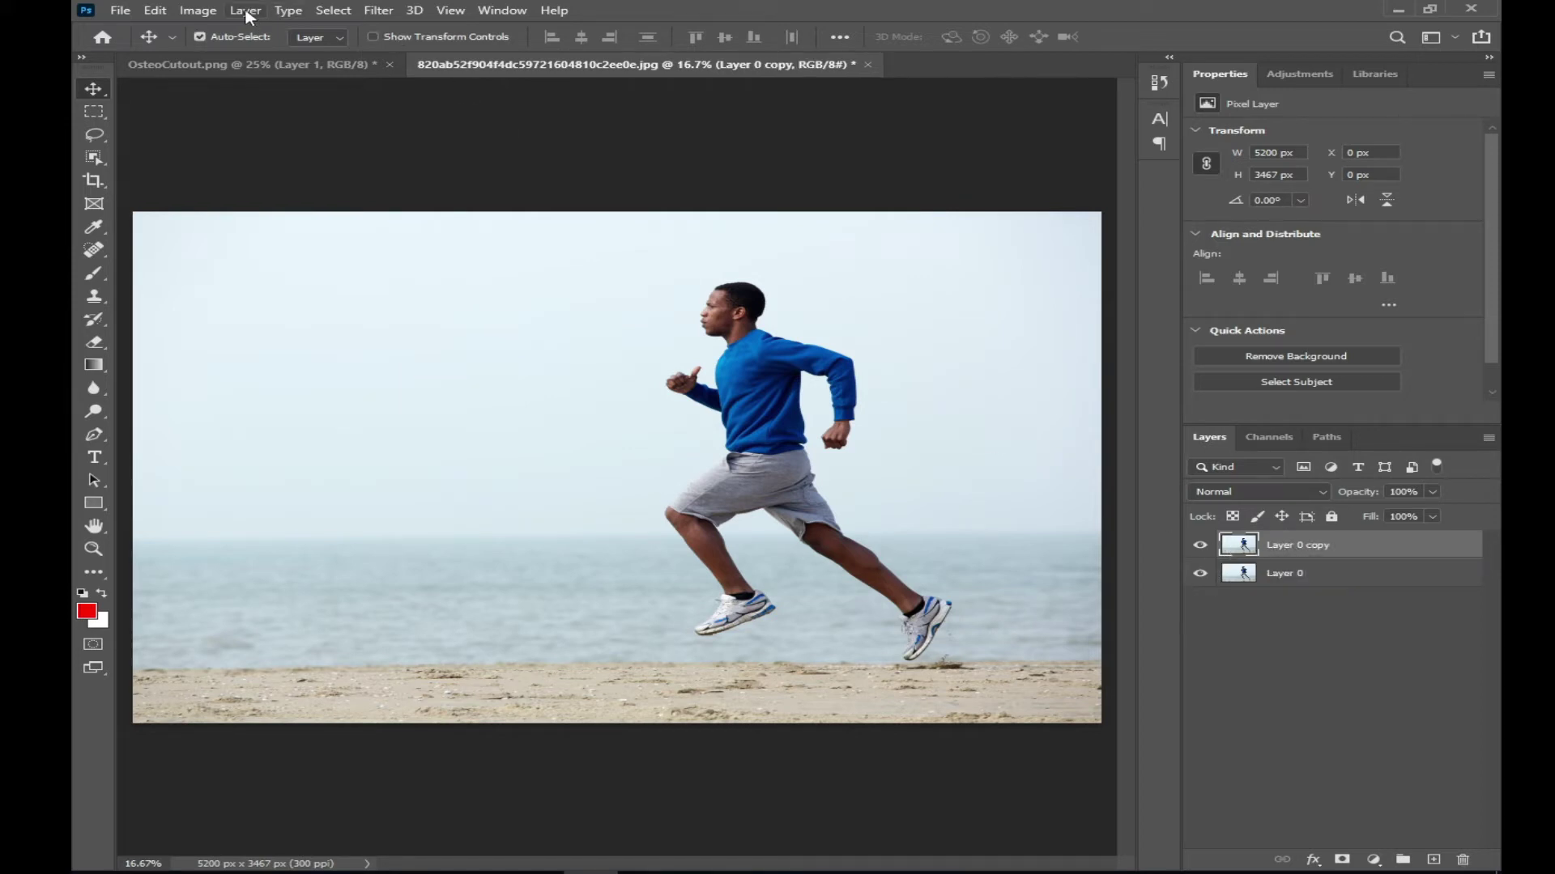
click(333, 12)
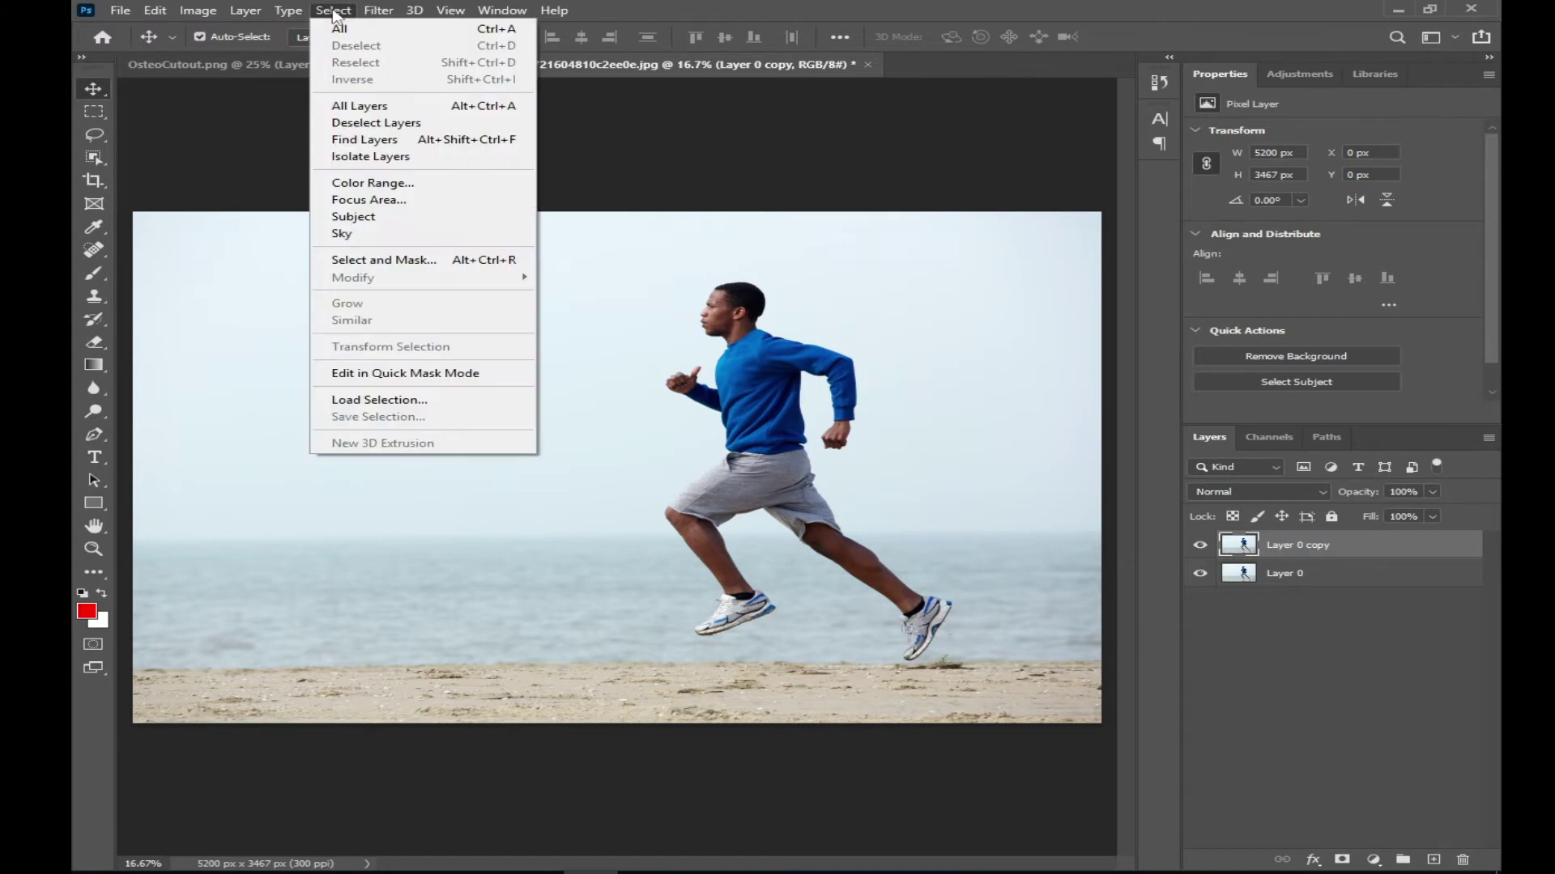
click(372, 218)
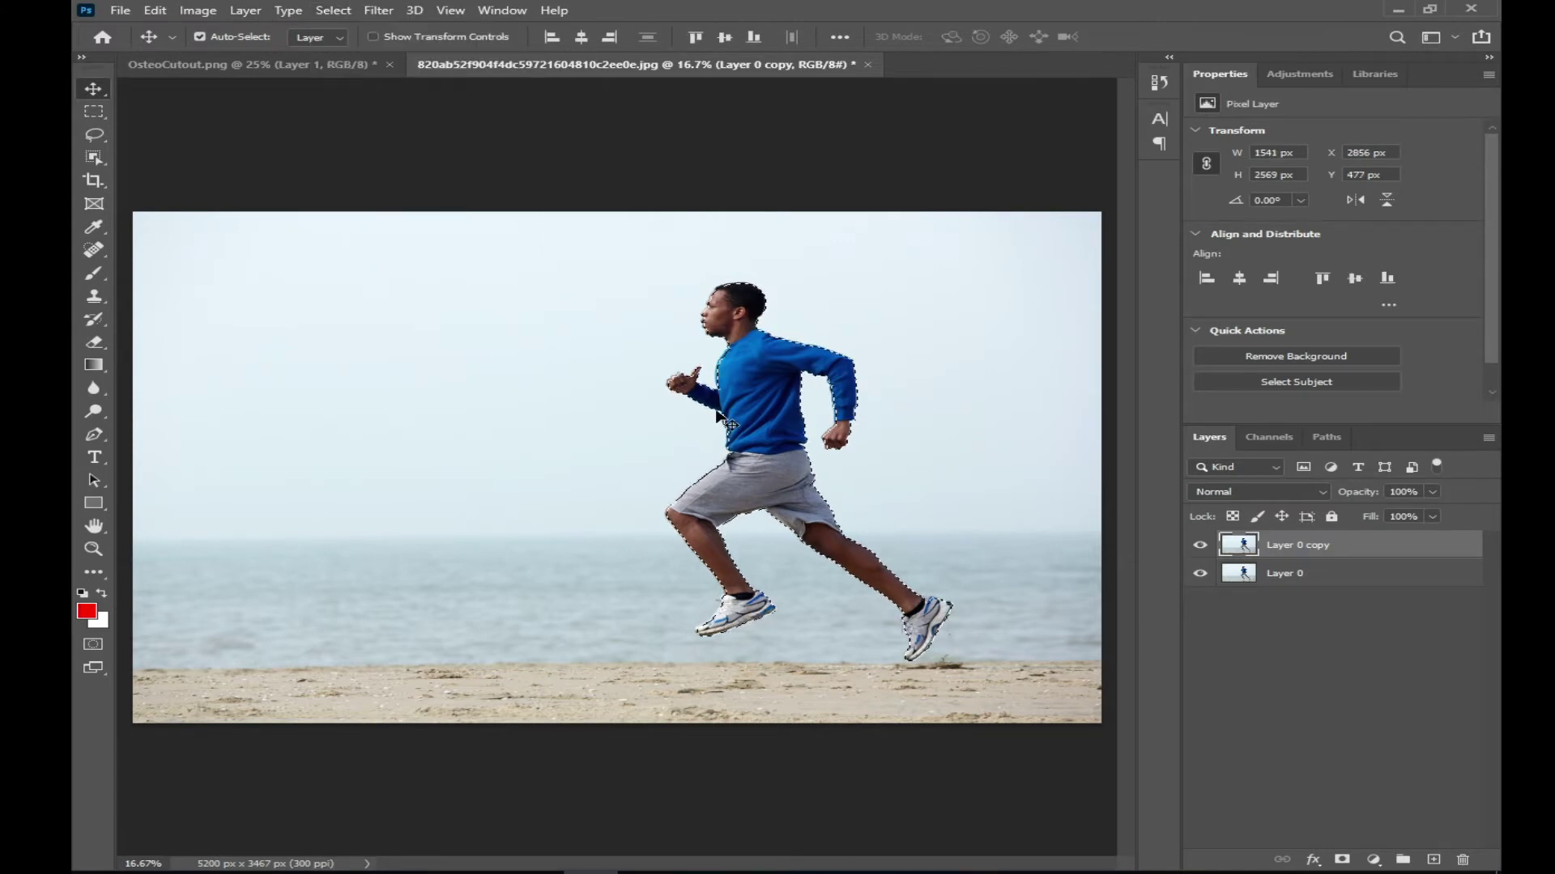
key(ctrl+plus)
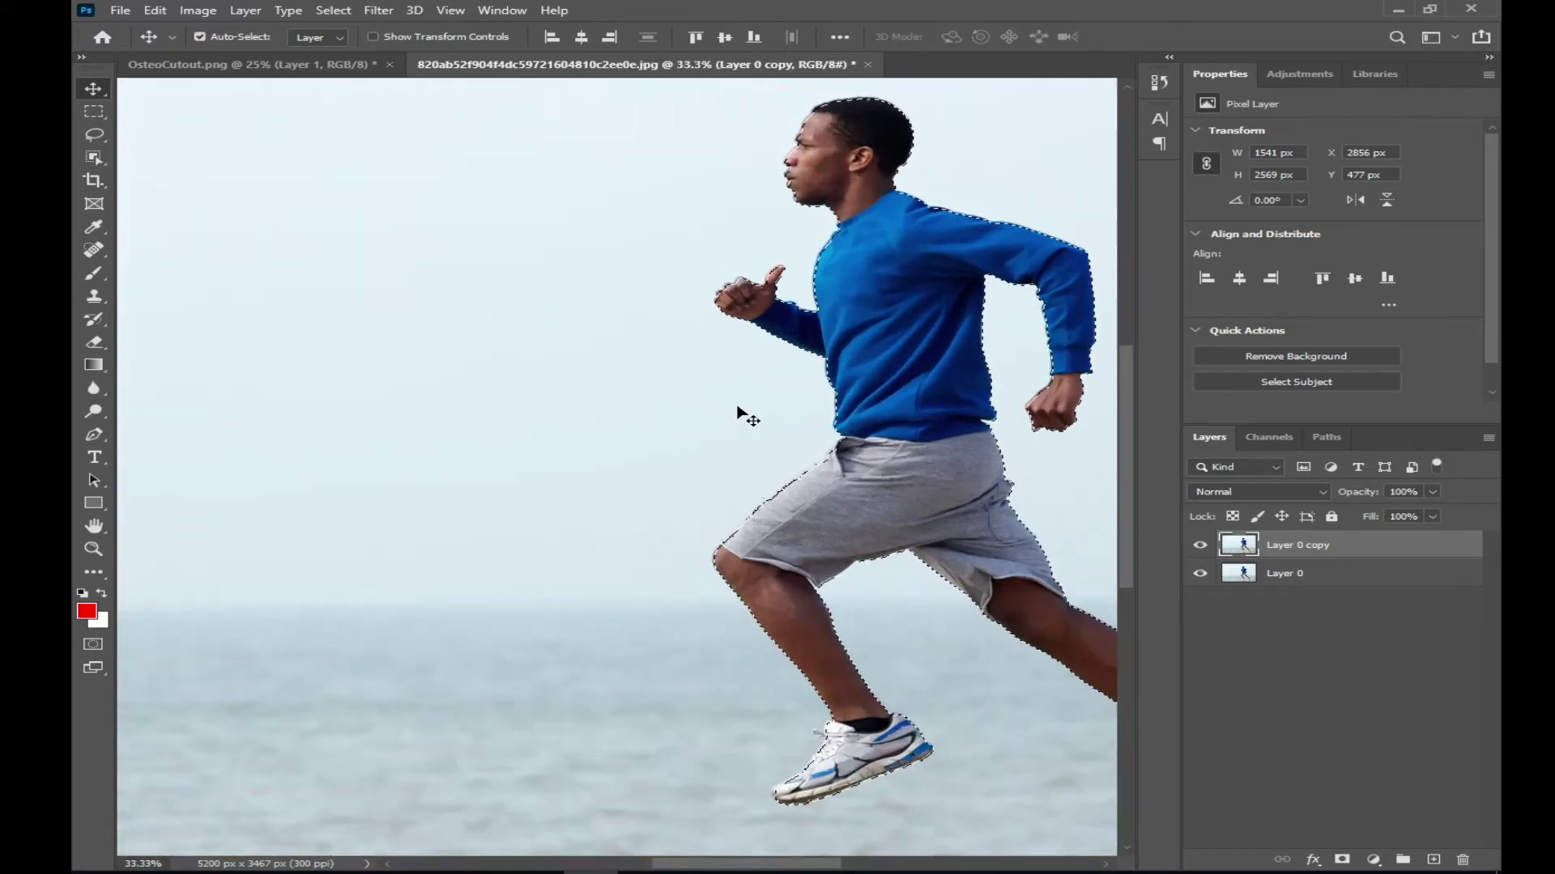
key(ctrl+plus)
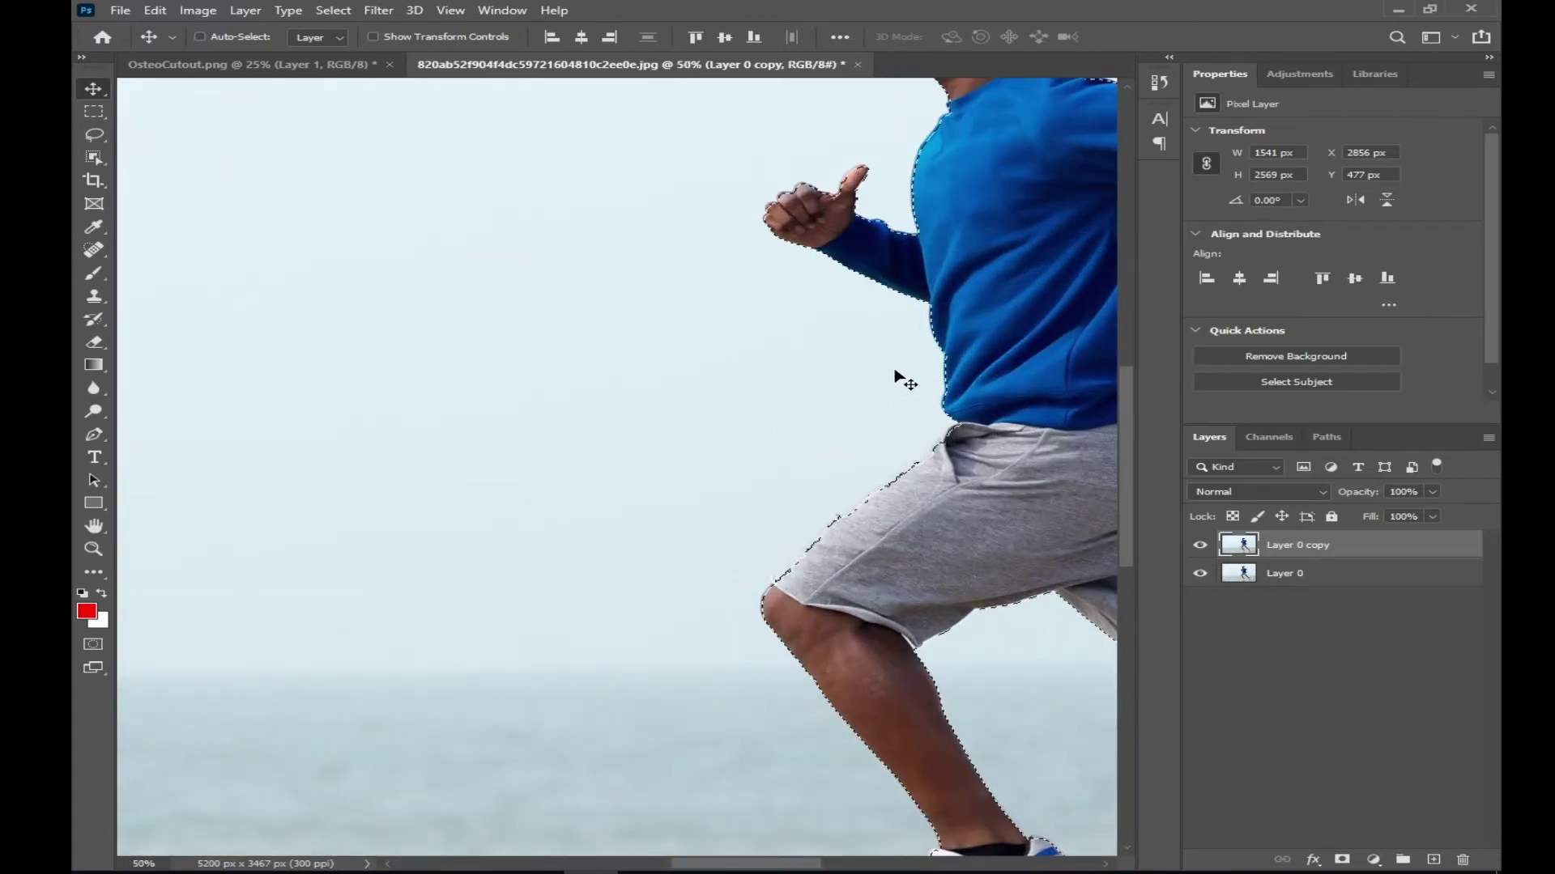
key(ctrl+plus)
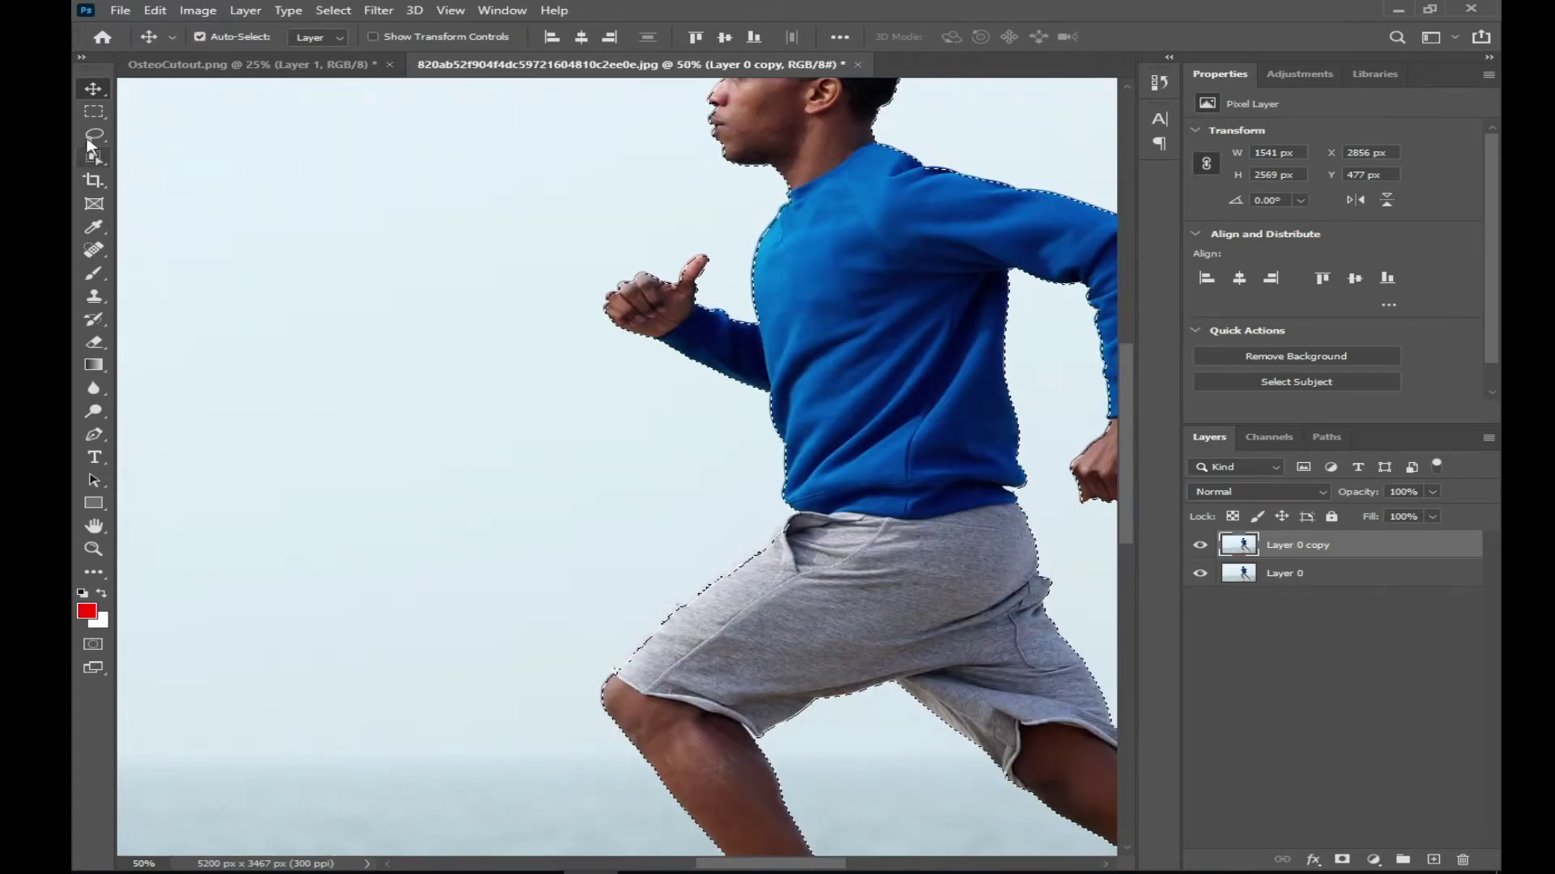
click(94, 134)
click(209, 152)
scroll(704, 276, up, 2)
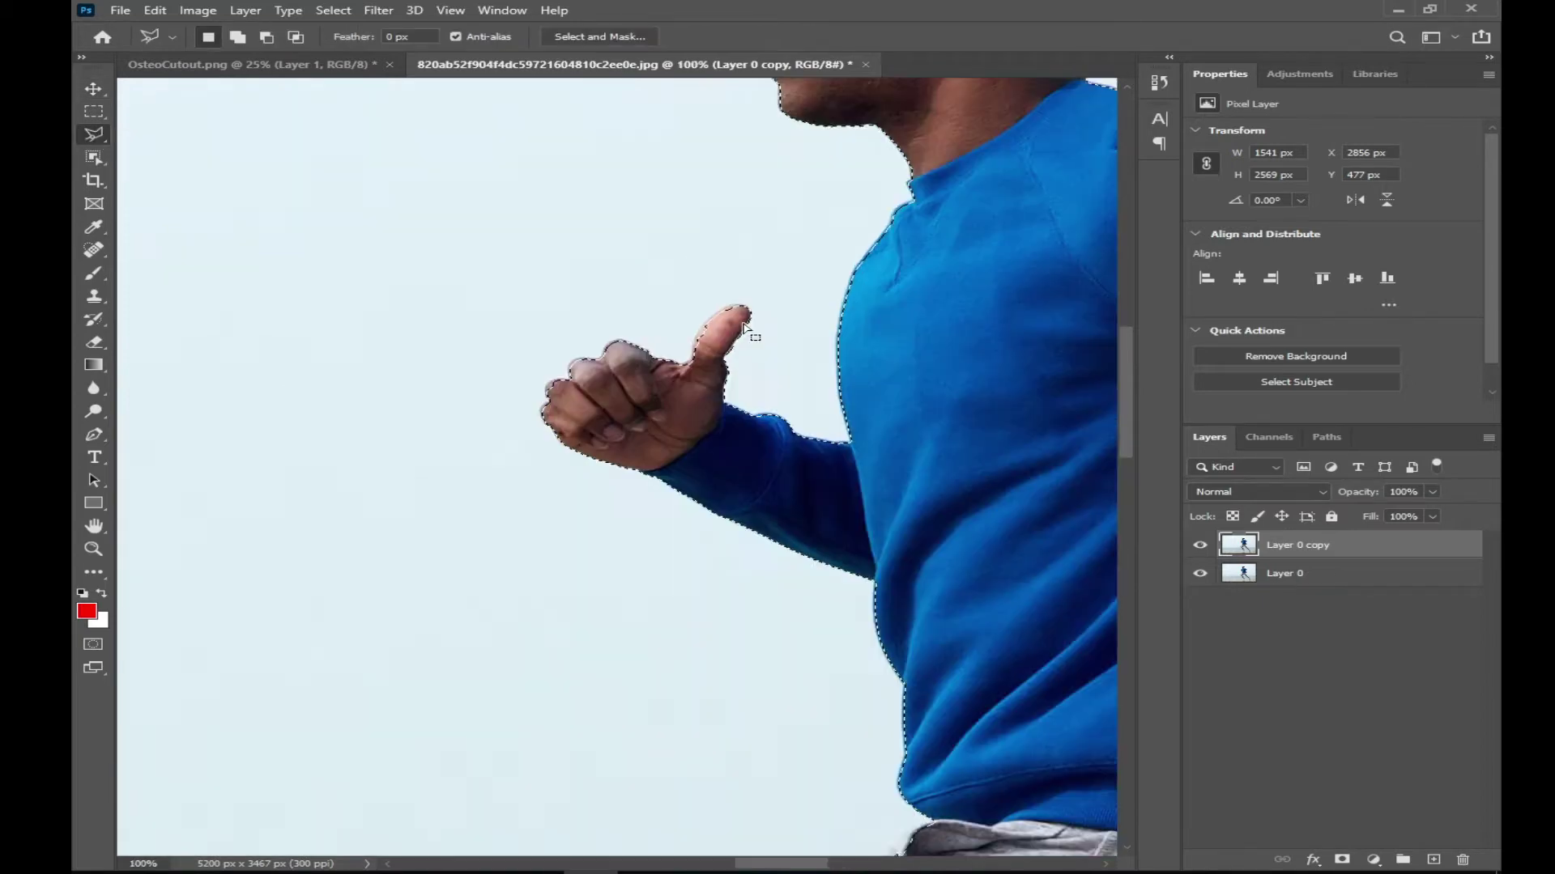
key(shift)
click(738, 328)
click(746, 306)
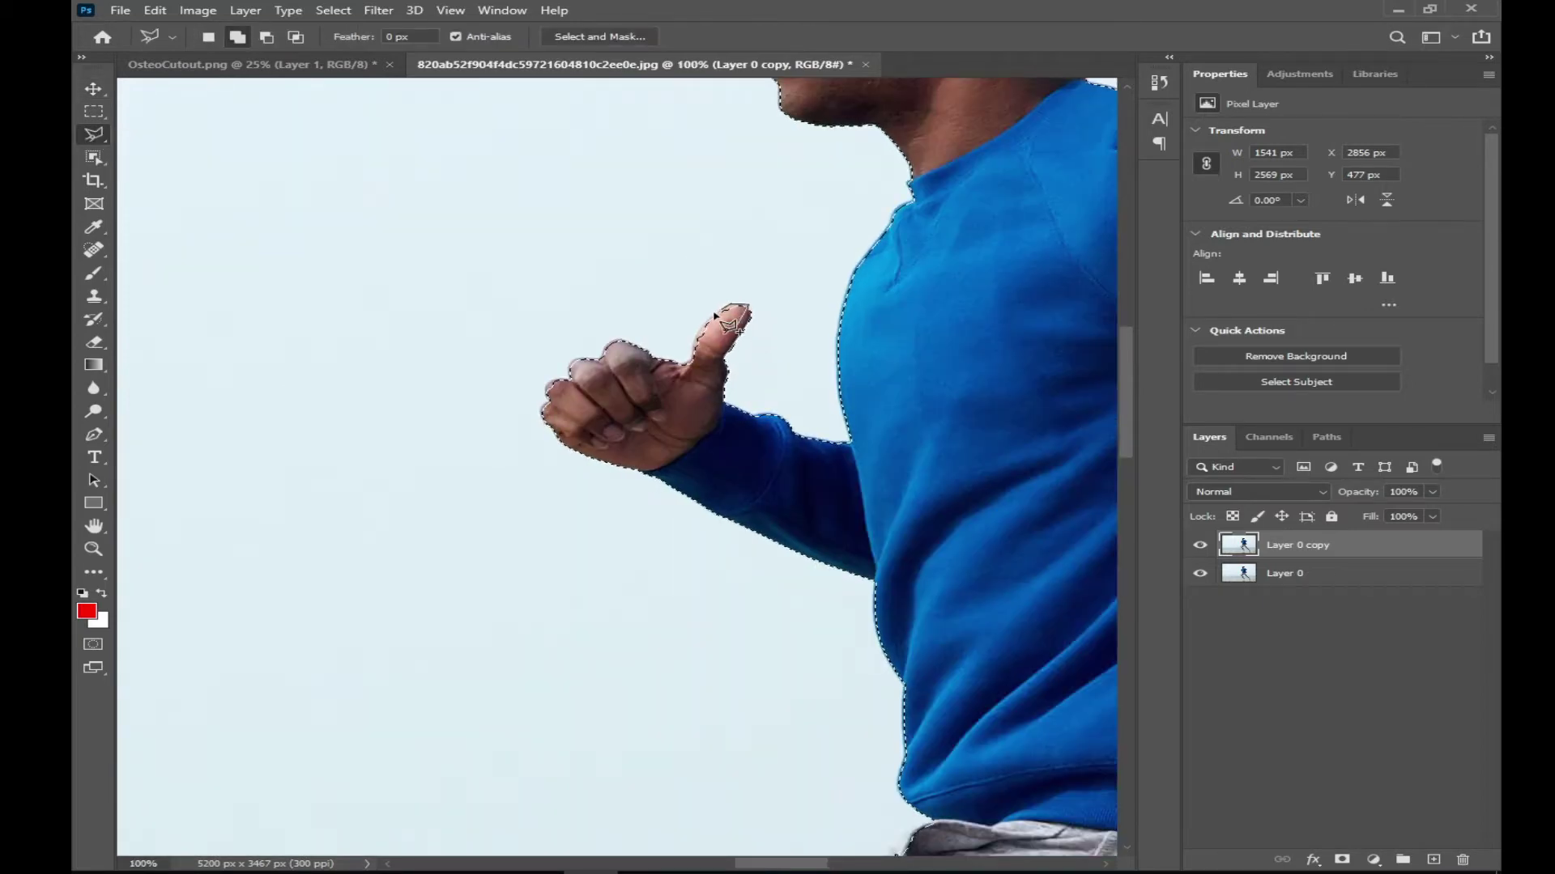
click(702, 322)
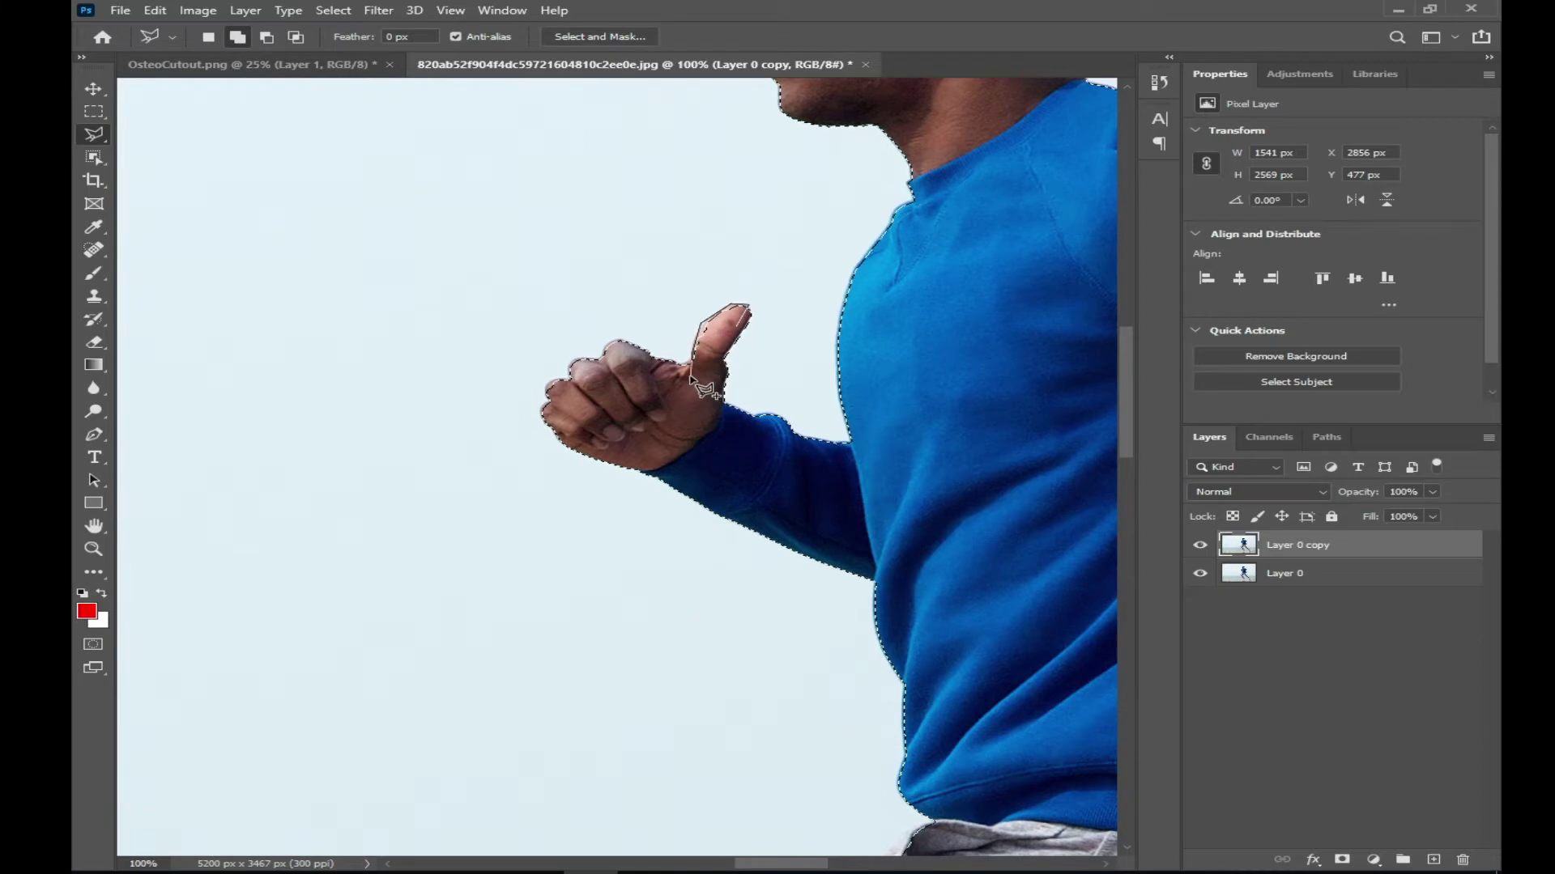
double_click(706, 366)
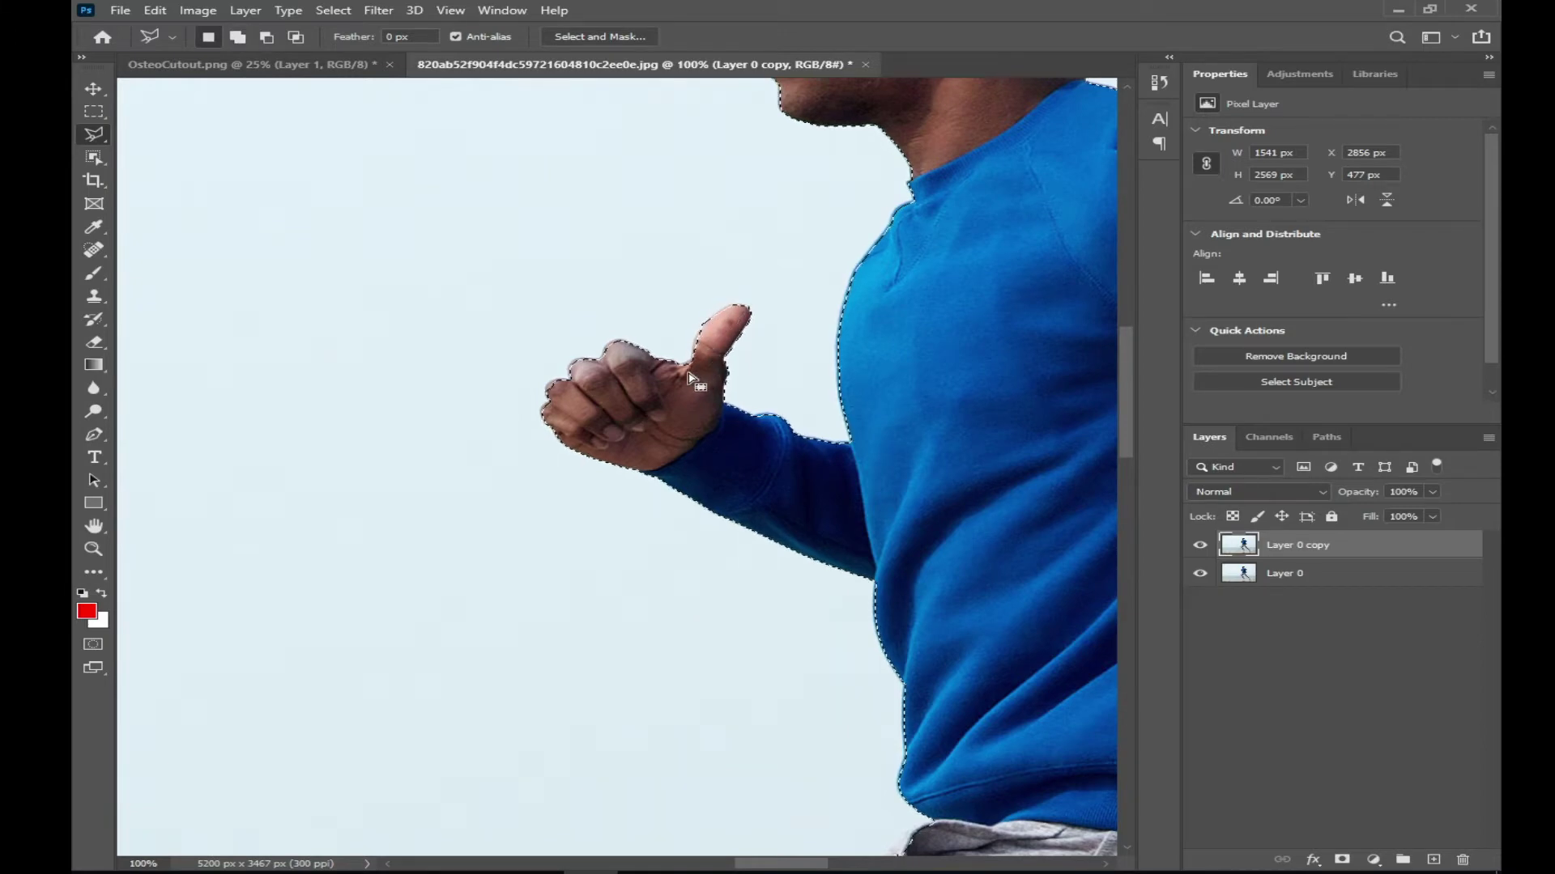
drag(942, 253, 719, 422)
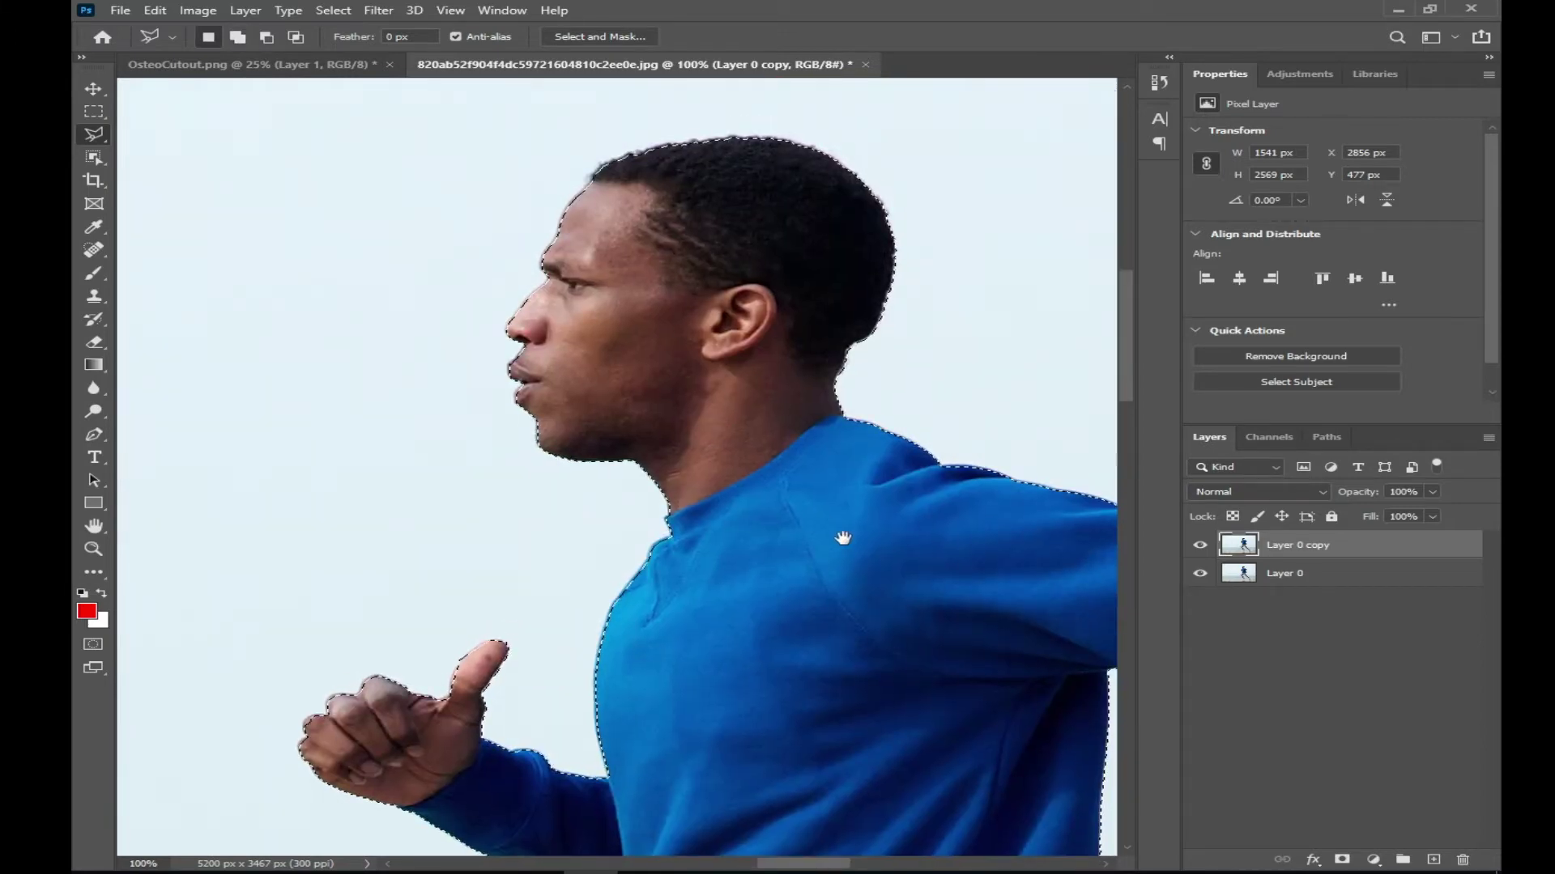
drag(819, 542, 697, 351)
drag(886, 573, 887, 403)
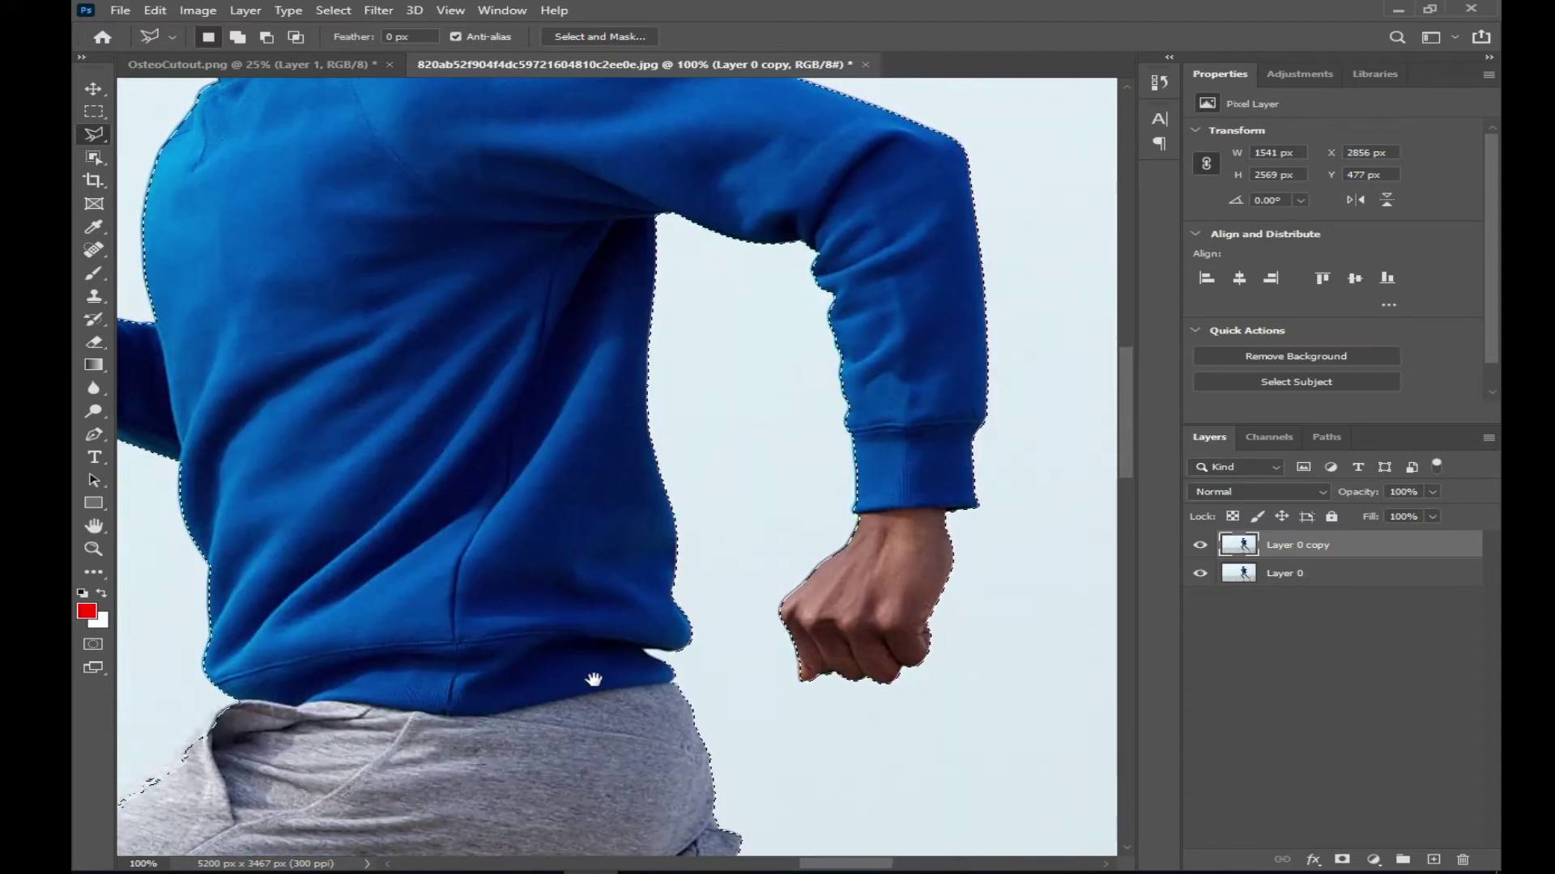
drag(590, 677, 659, 236)
- Save the runner selection as a channel named 111
key(ctrl+minus)
key(ctrl+minus)
key(ctrl+minus)
right_click(661, 334)
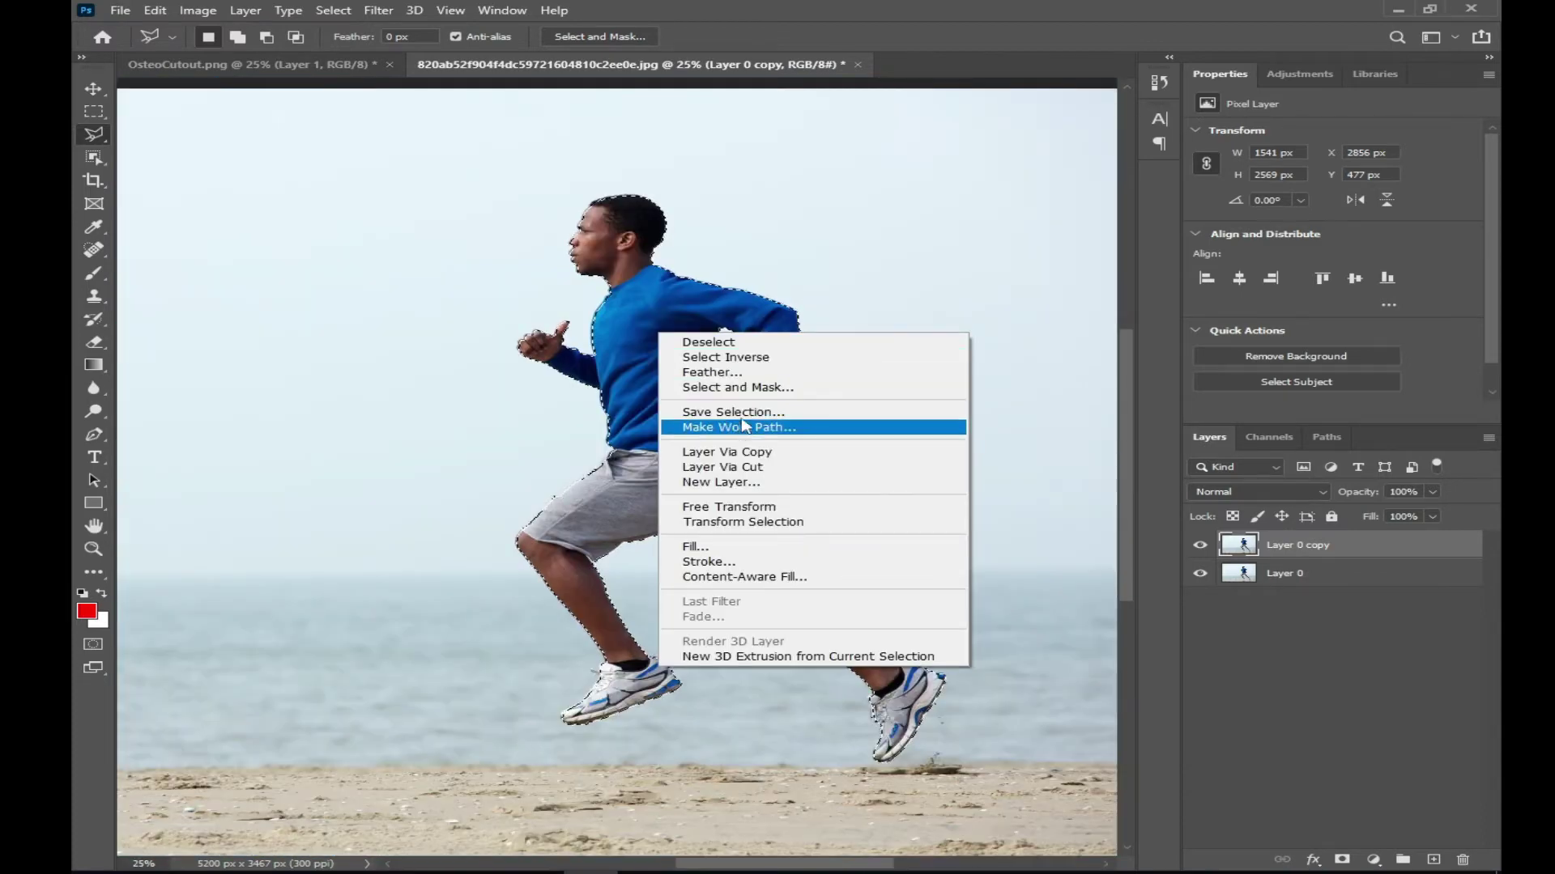
click(743, 415)
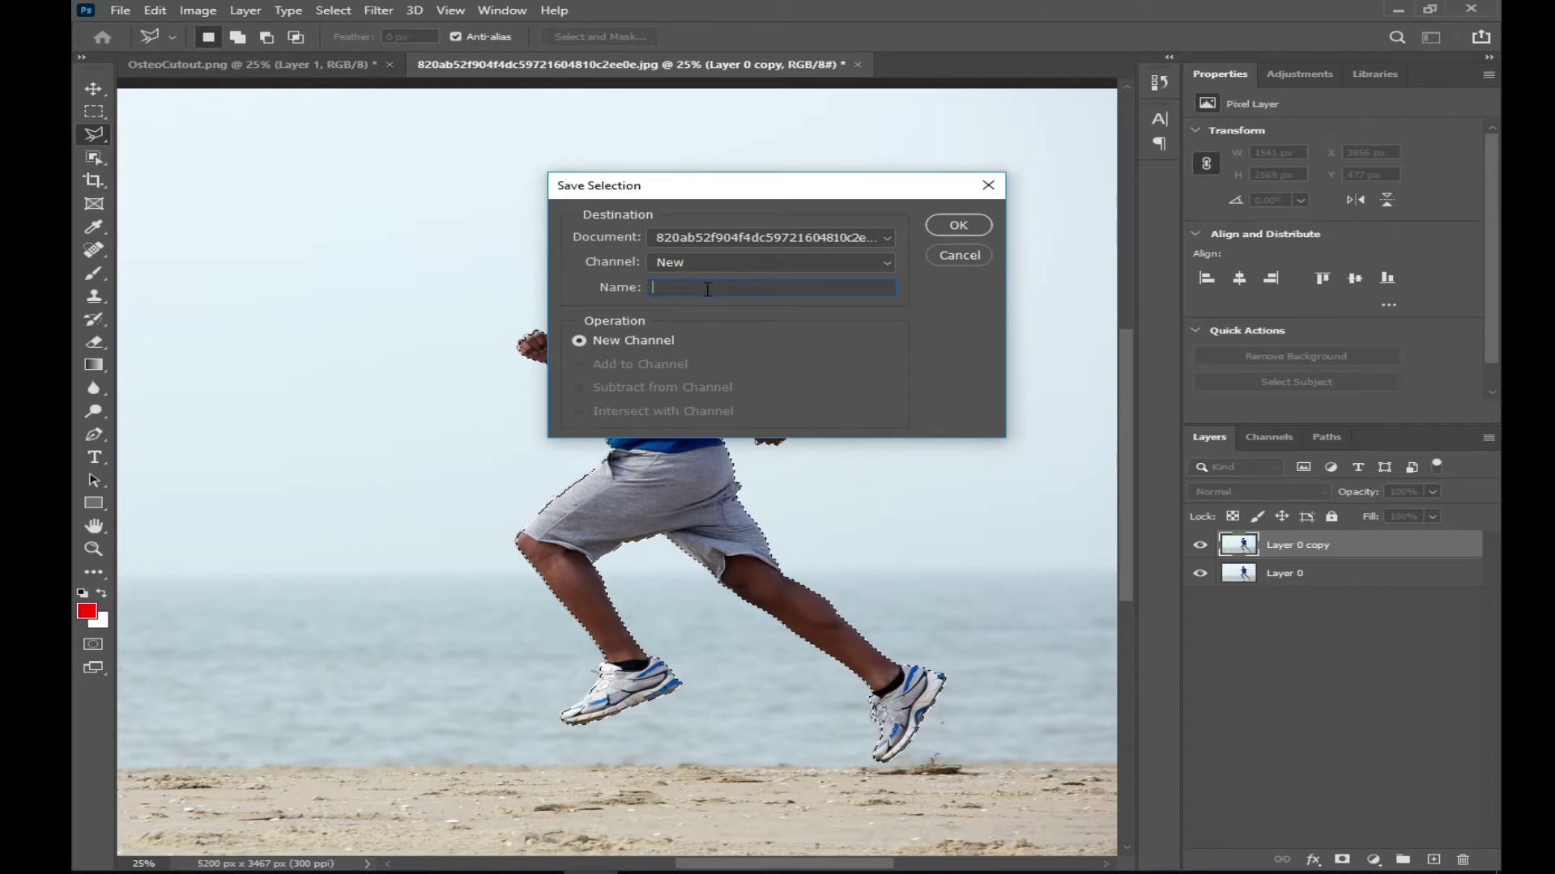
text(111)
key(Return)
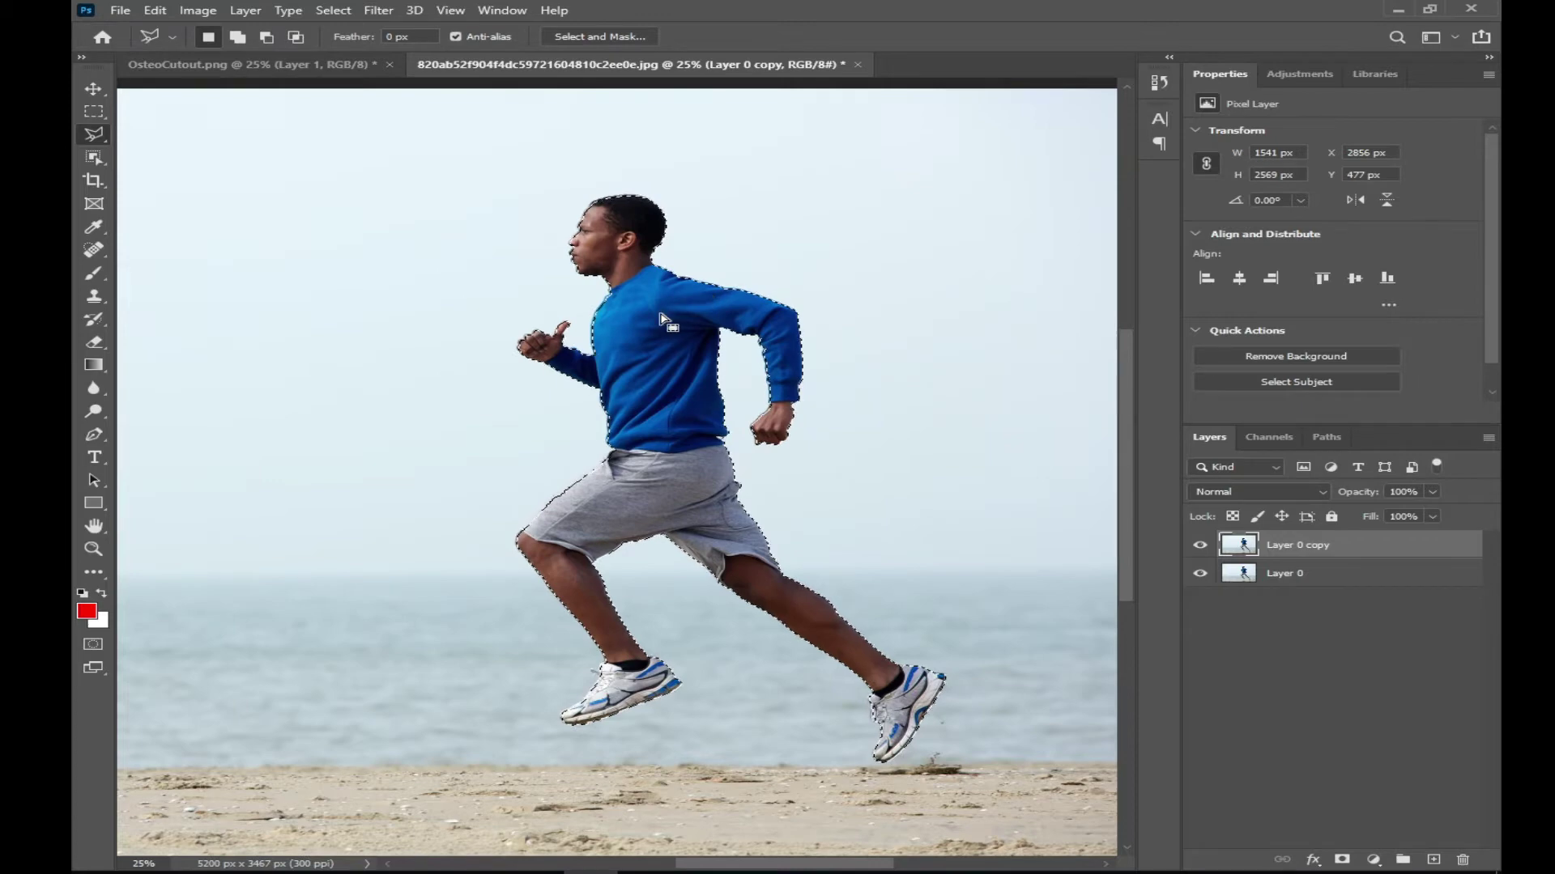
- Copy the runner to a new Layer 1, hide it, and make Layer 0 copy active
key(ctrl+j)
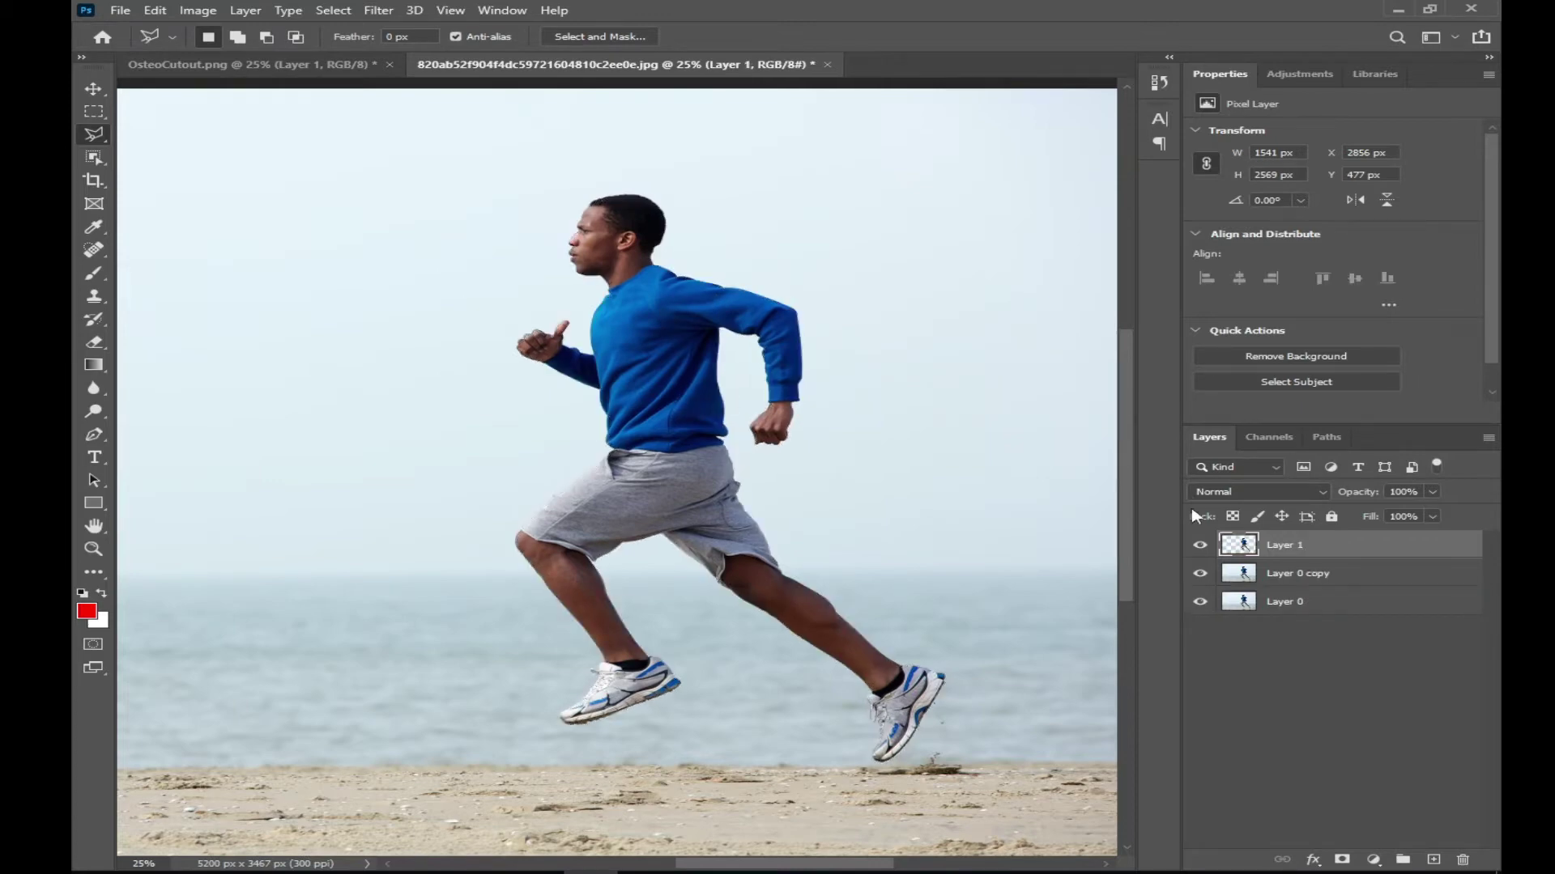
drag(1200, 573, 1200, 601)
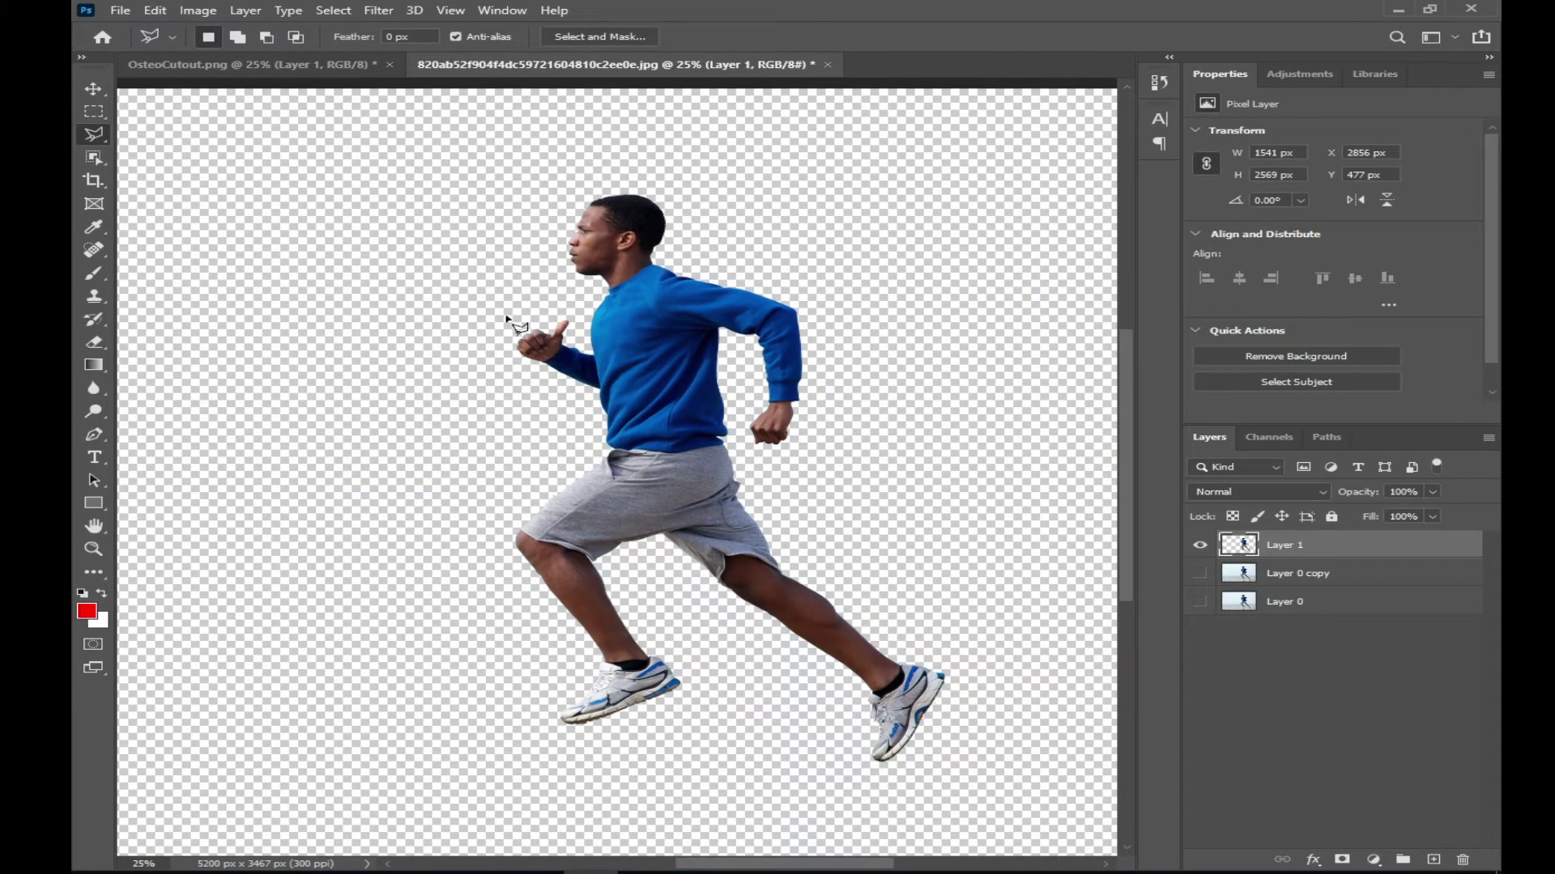
click(1200, 573)
click(1200, 545)
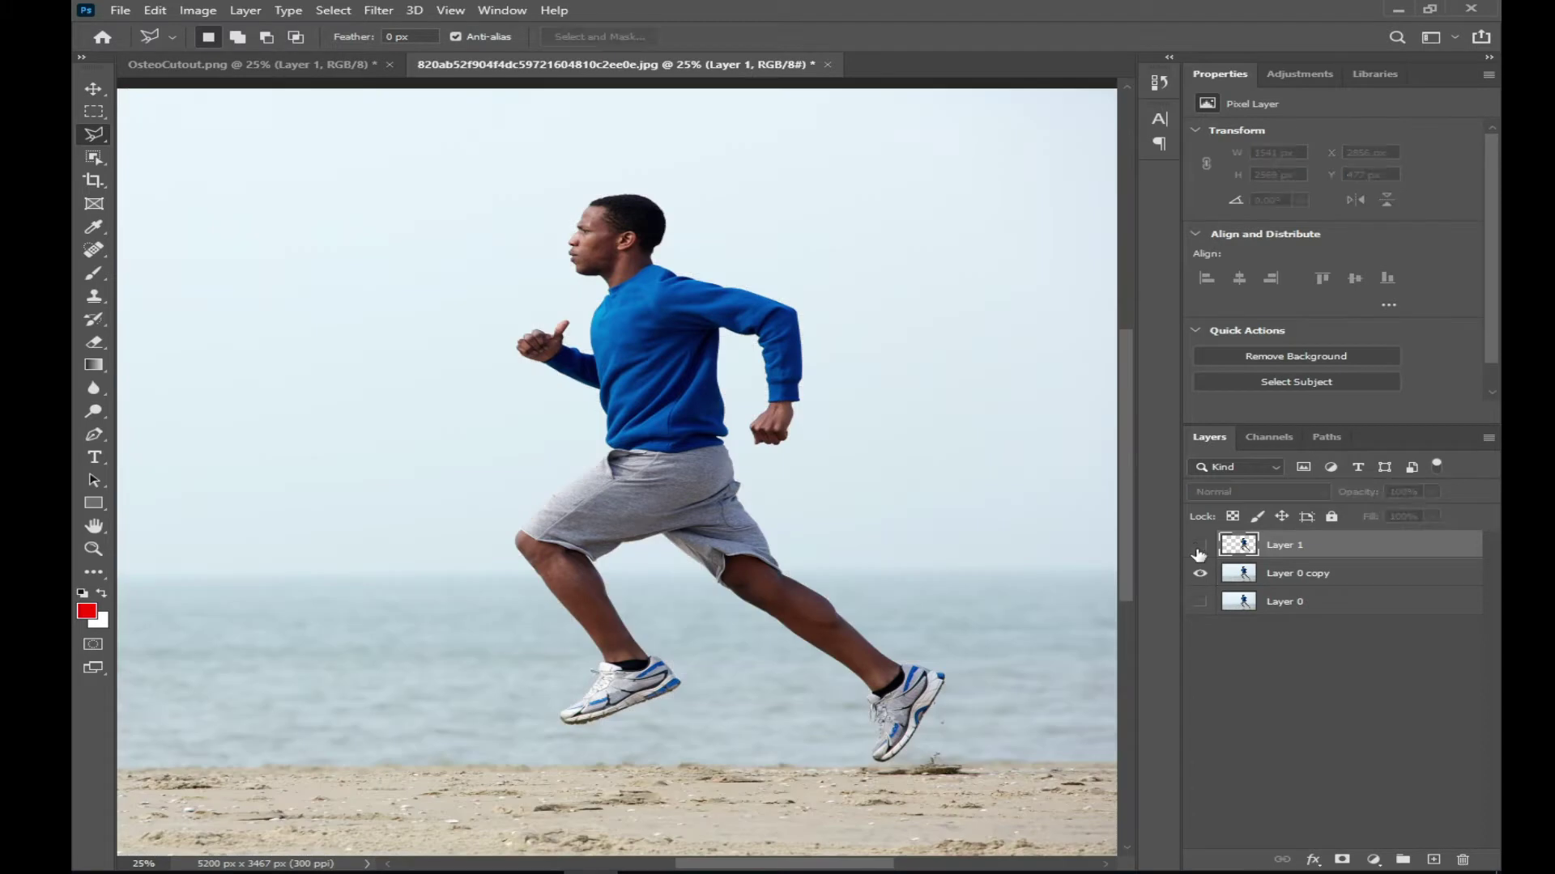
click(1236, 579)
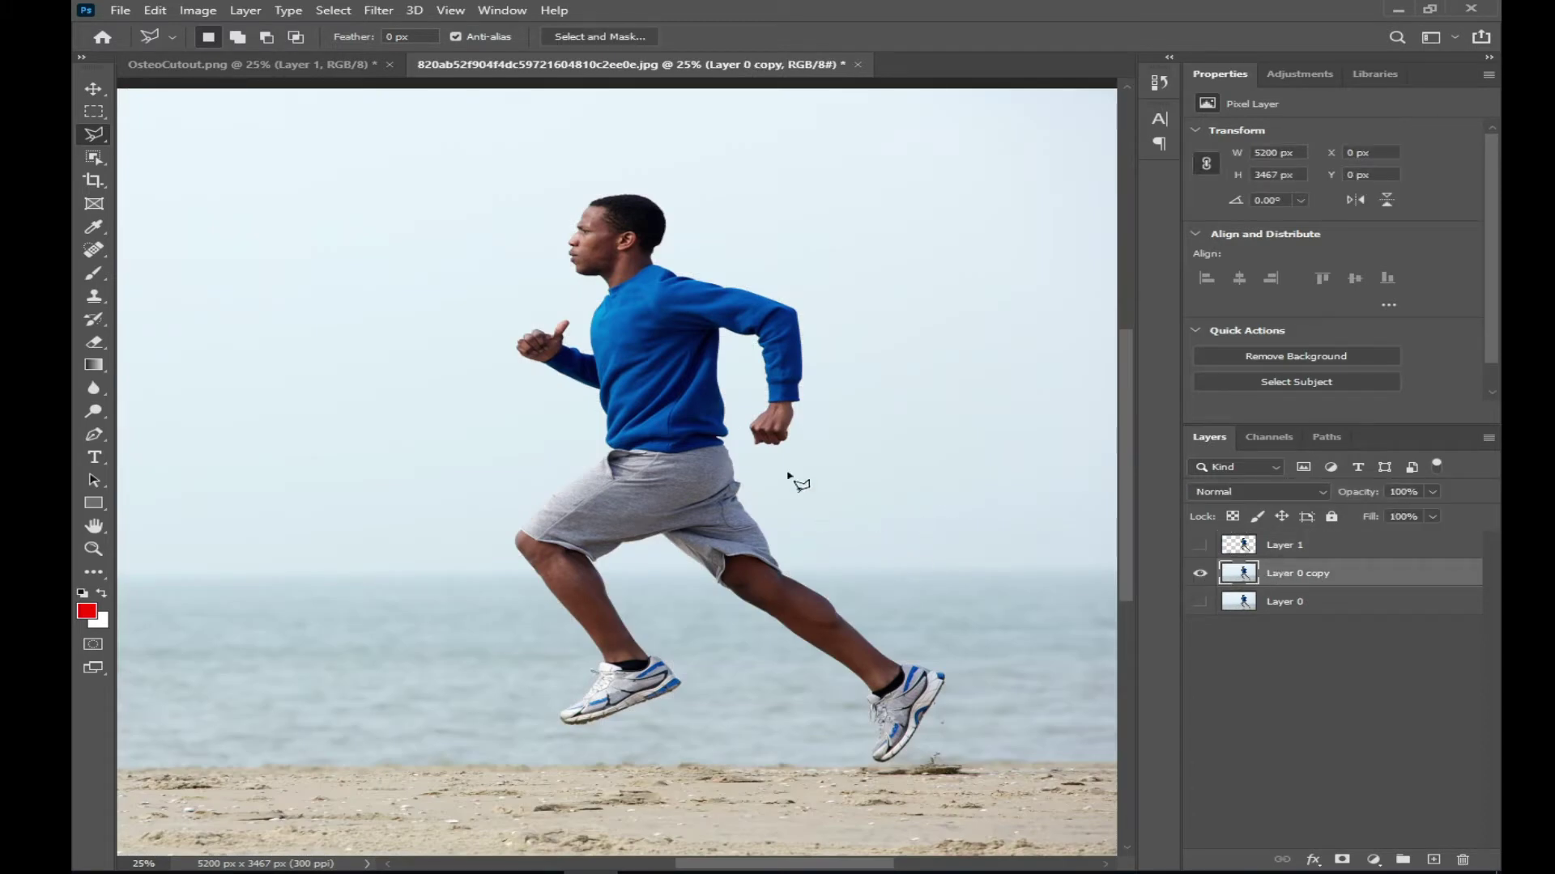
- Load the saved 111 channel as a selection on Layer 0 copy
right_click(644, 324)
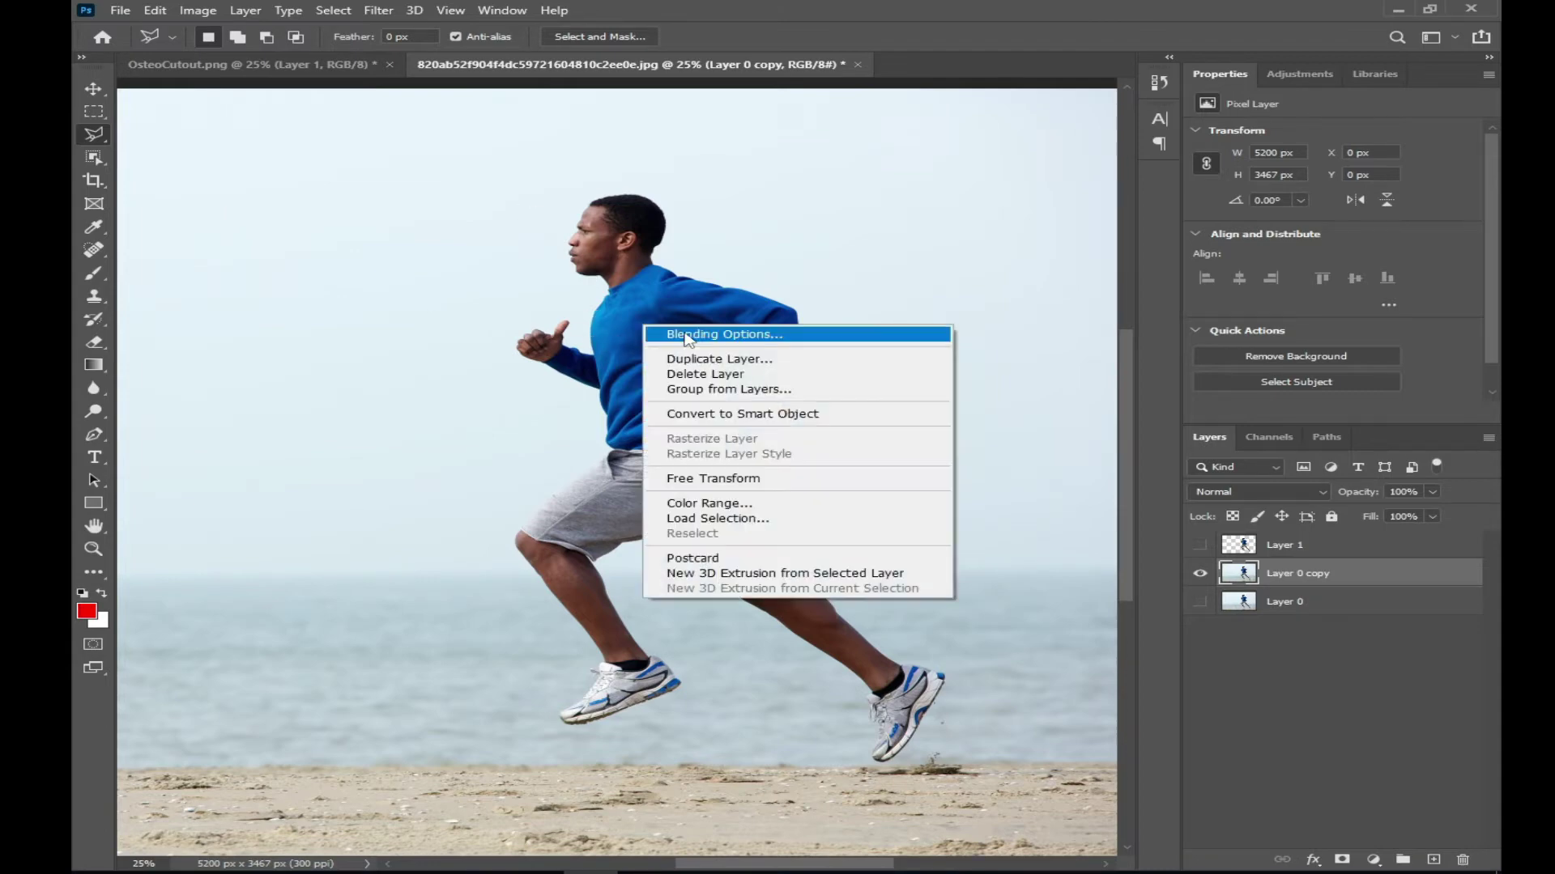
click(747, 519)
click(728, 264)
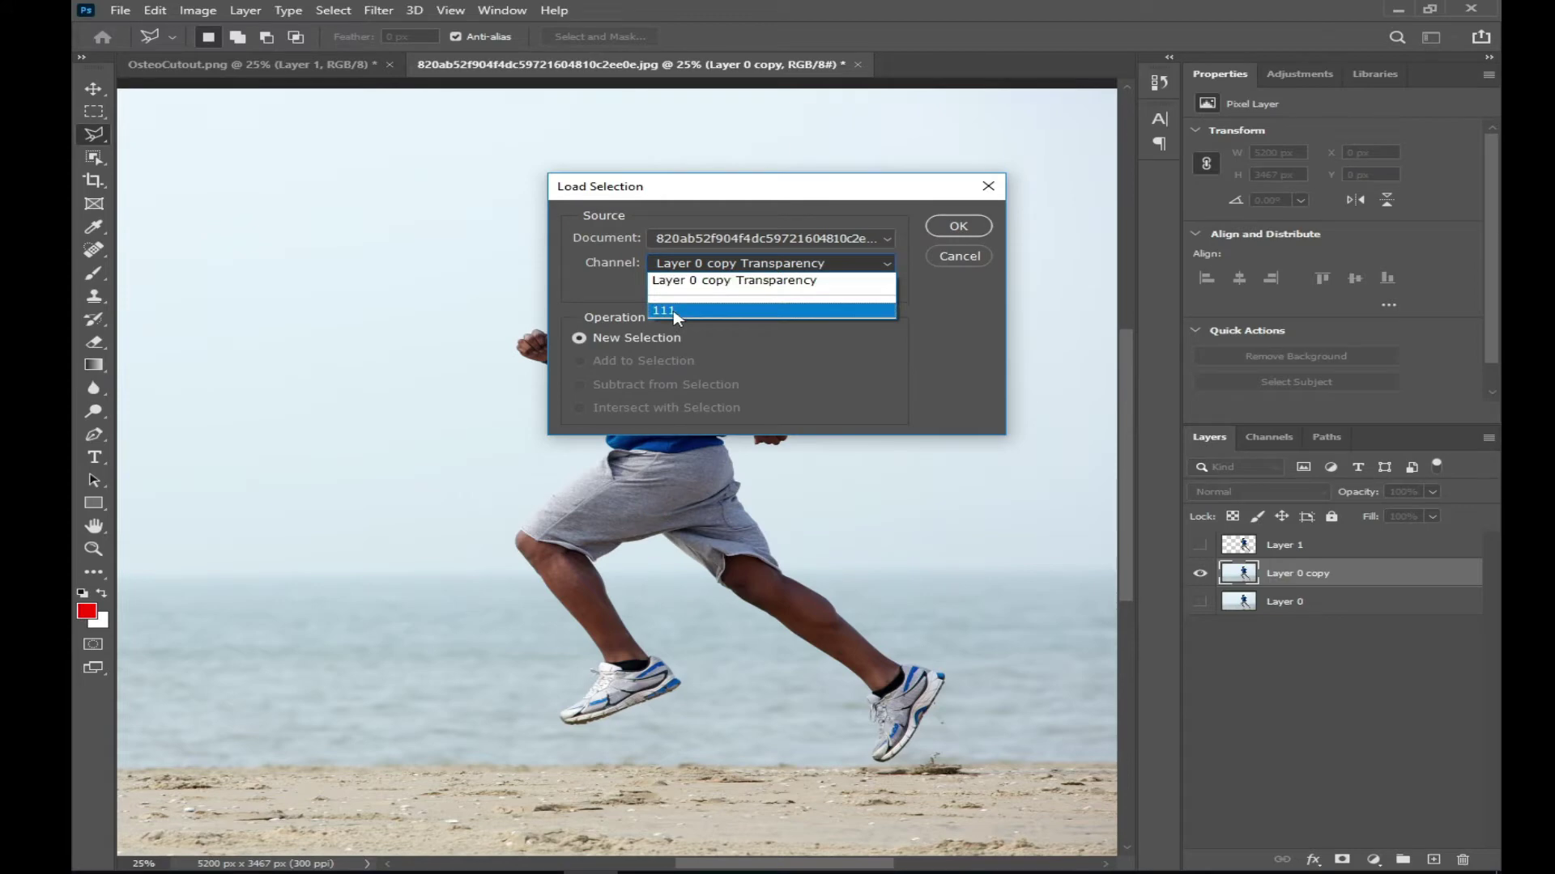
click(675, 312)
click(944, 226)
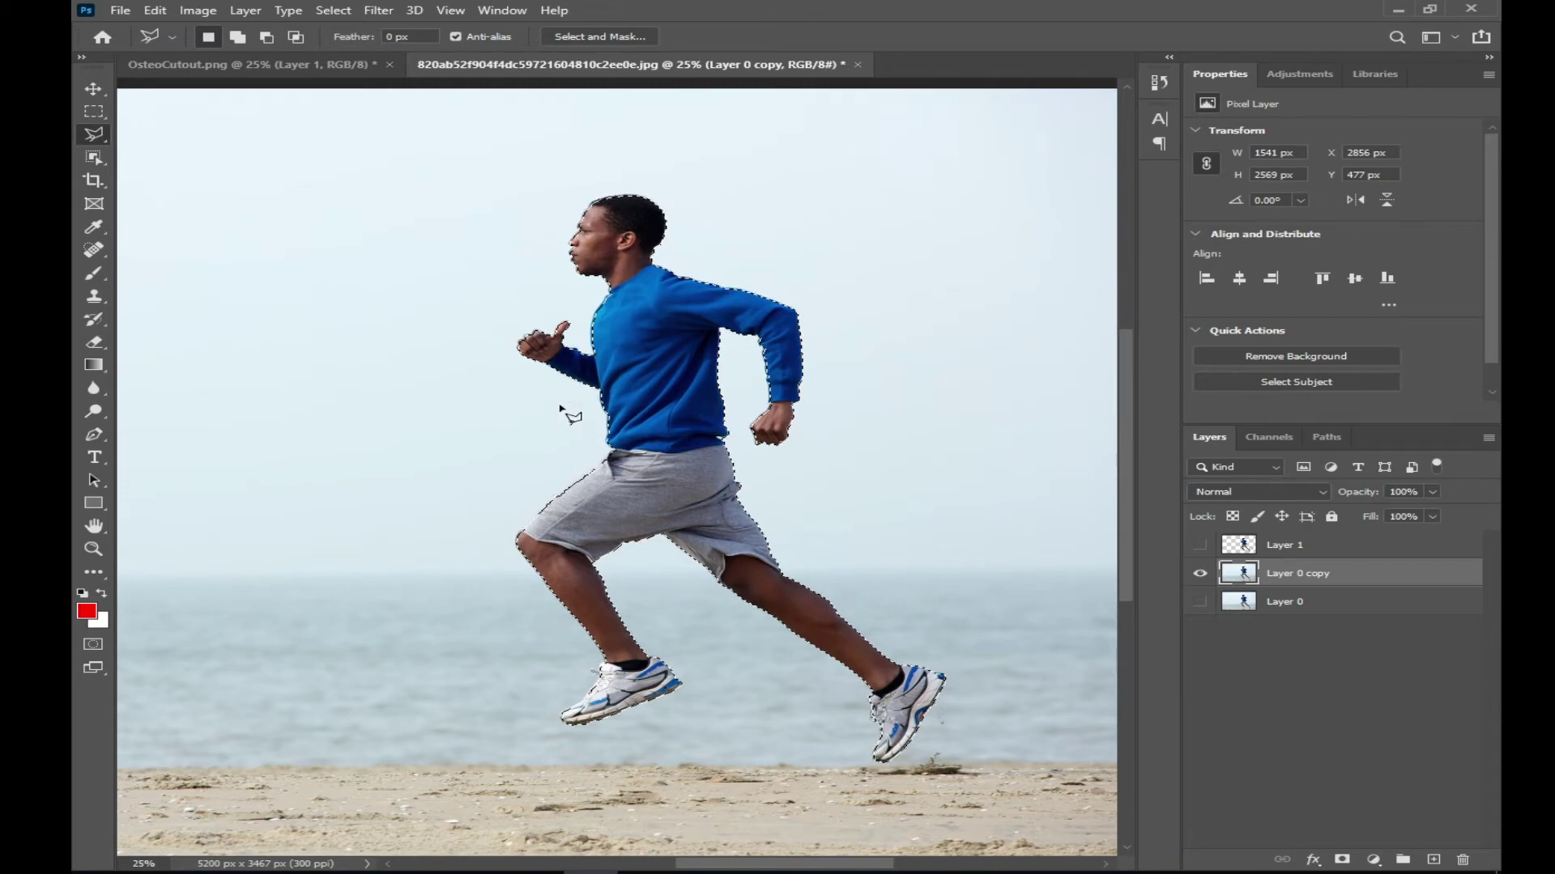
mouse_move(420, 277)
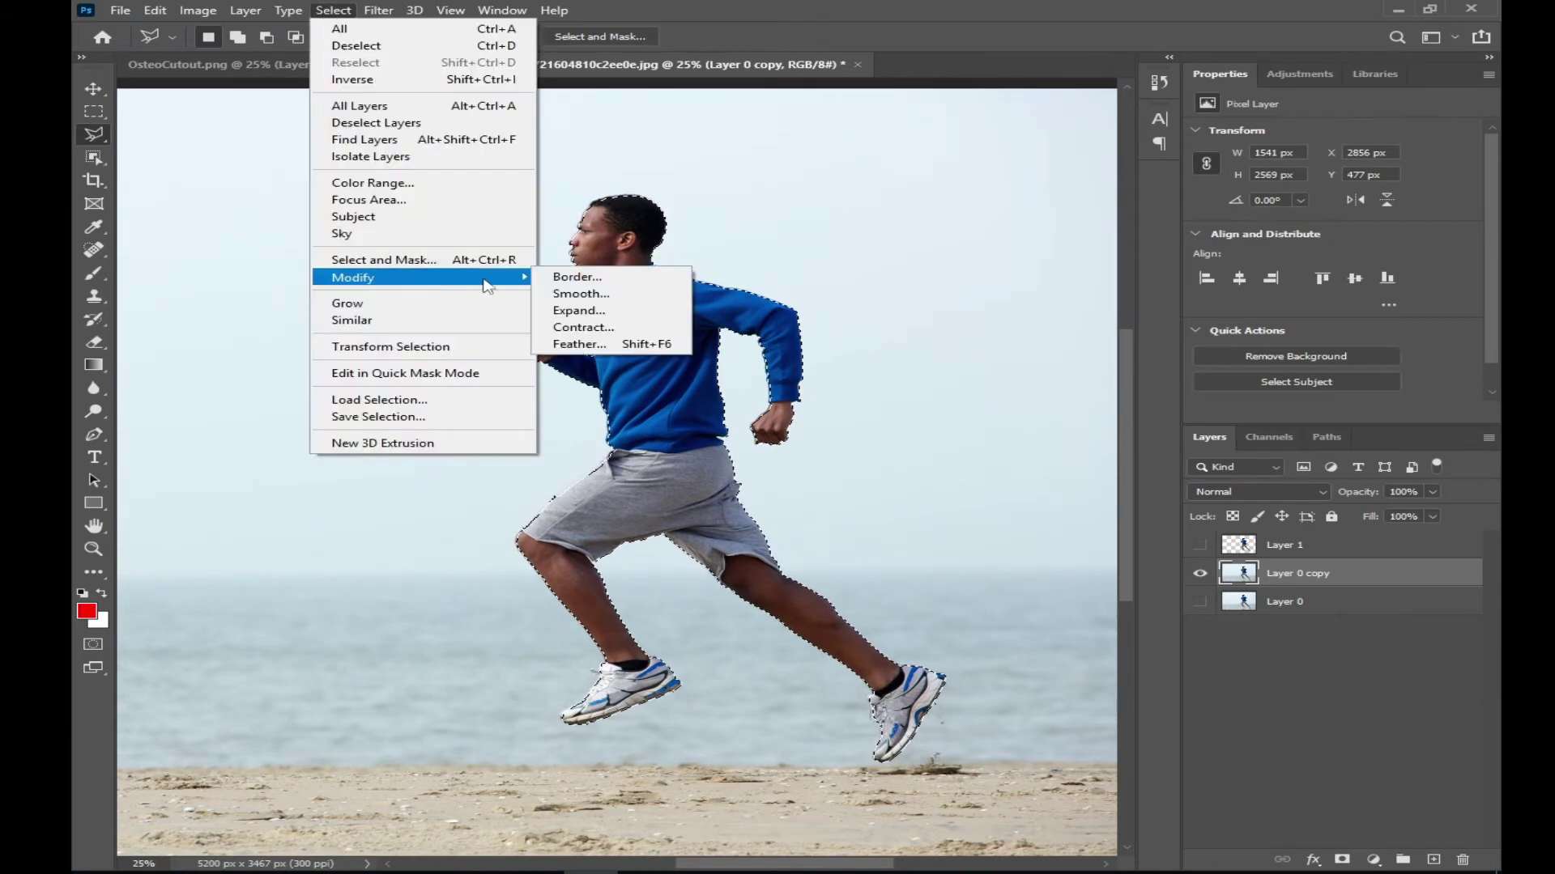
- Expand the runner selection by 20 pixels
click(613, 318)
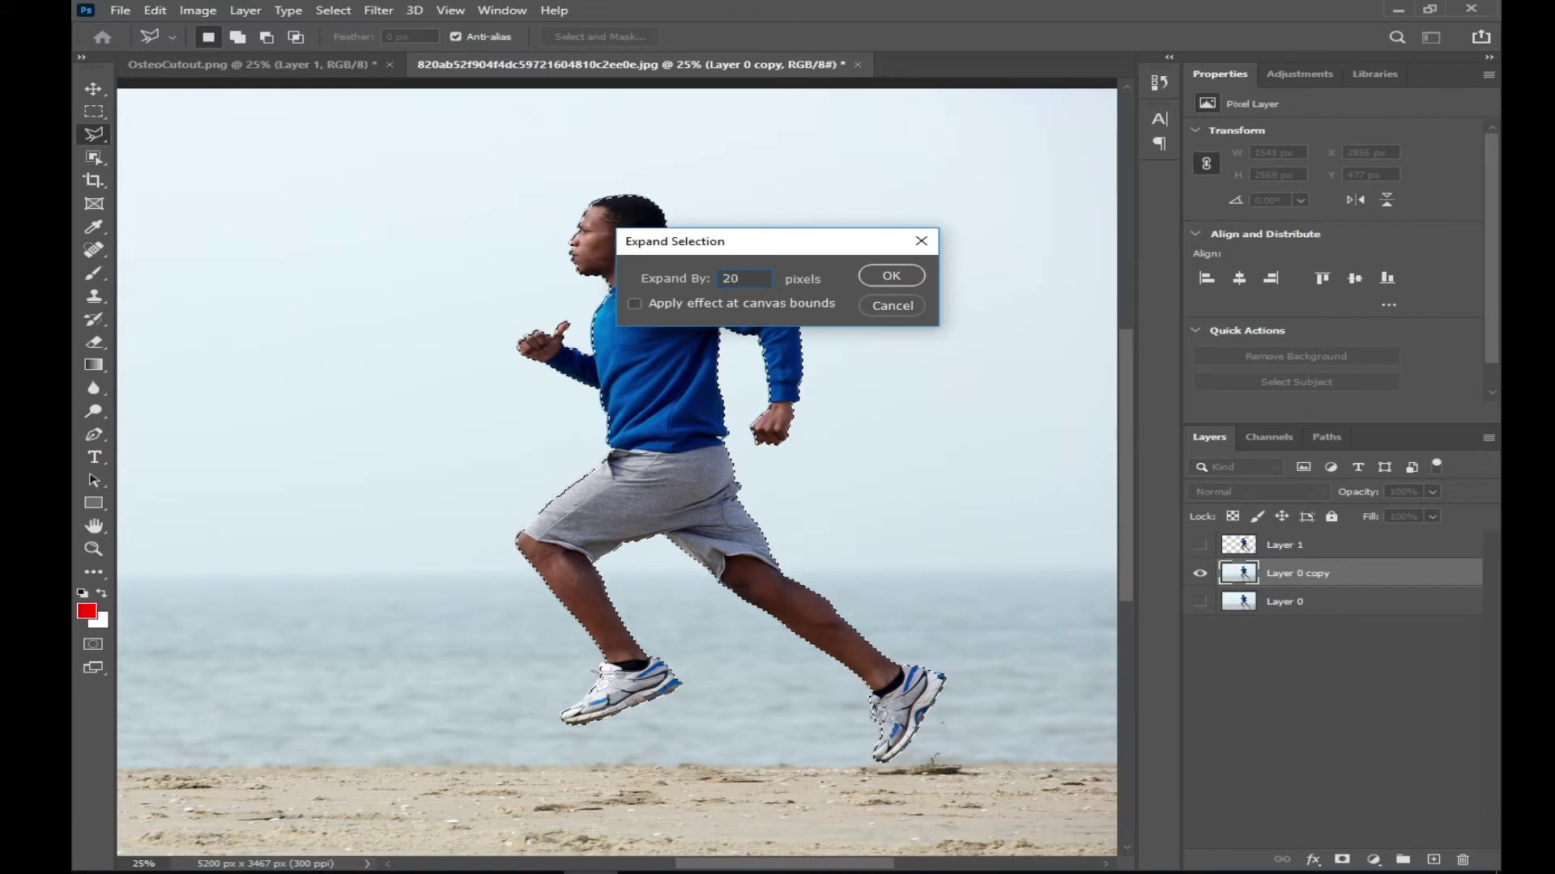
key(Return)
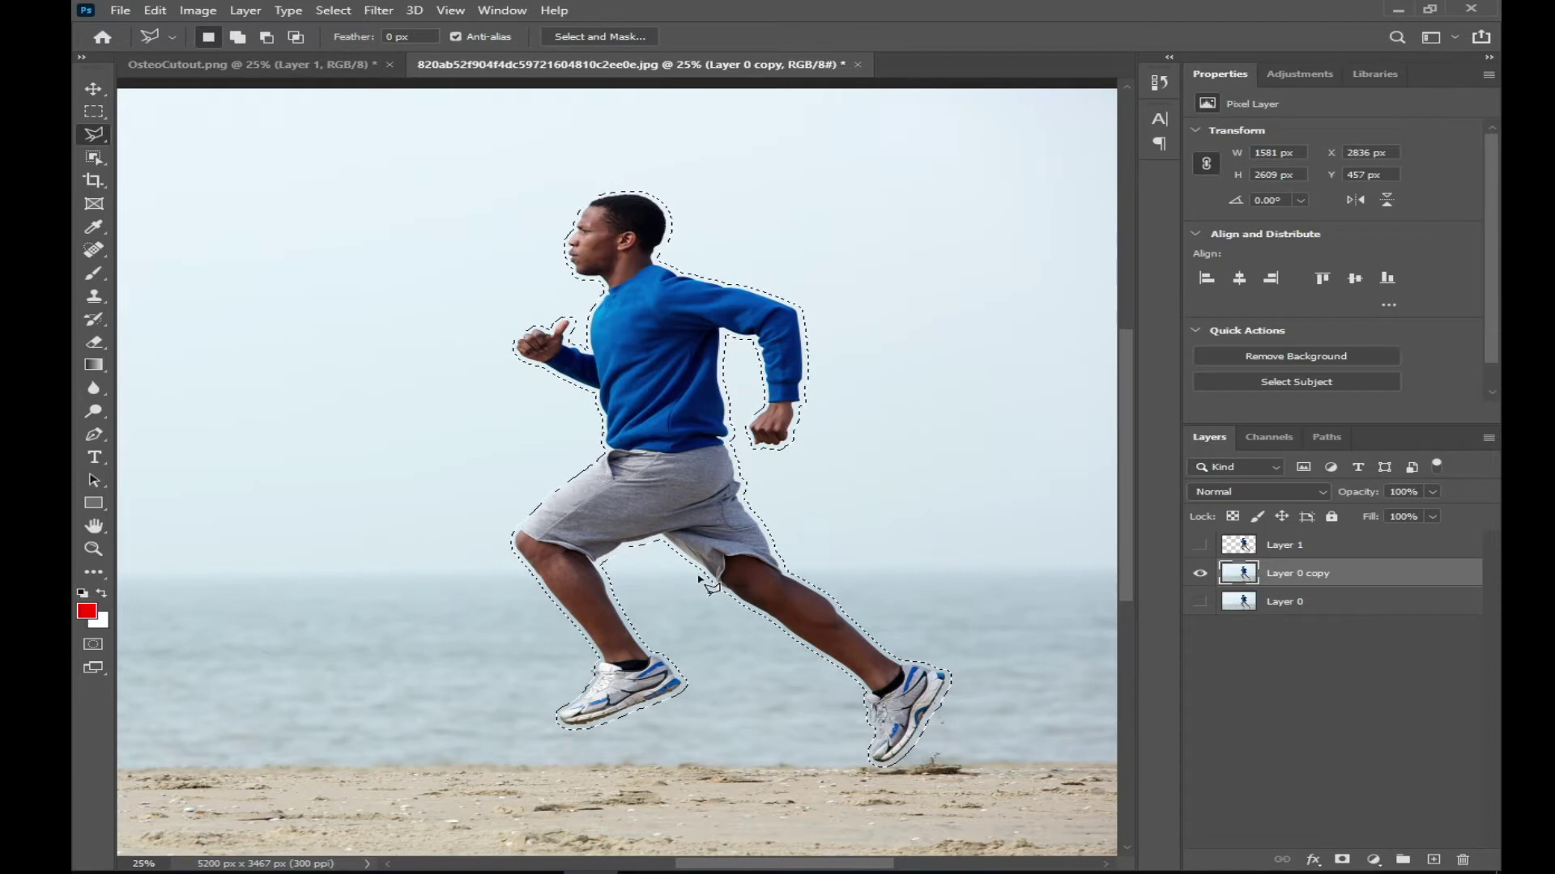
key(shift)
- Content-aware fill the runner out of Layer 0 copy, deselect, and show the Layer 1 runner
key(shift+BackSpace)
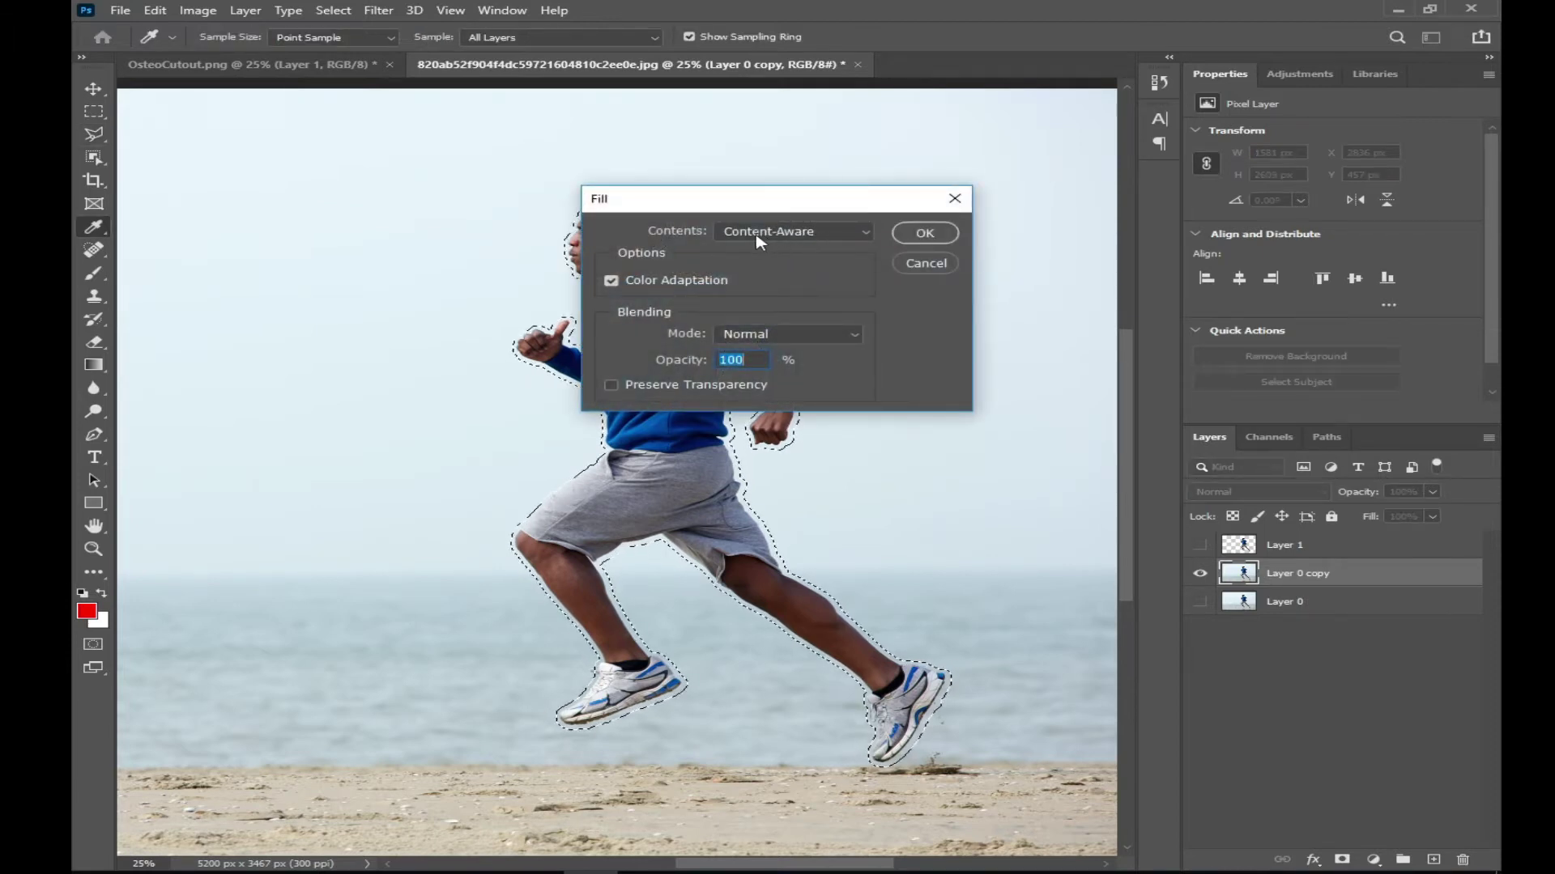
click(913, 235)
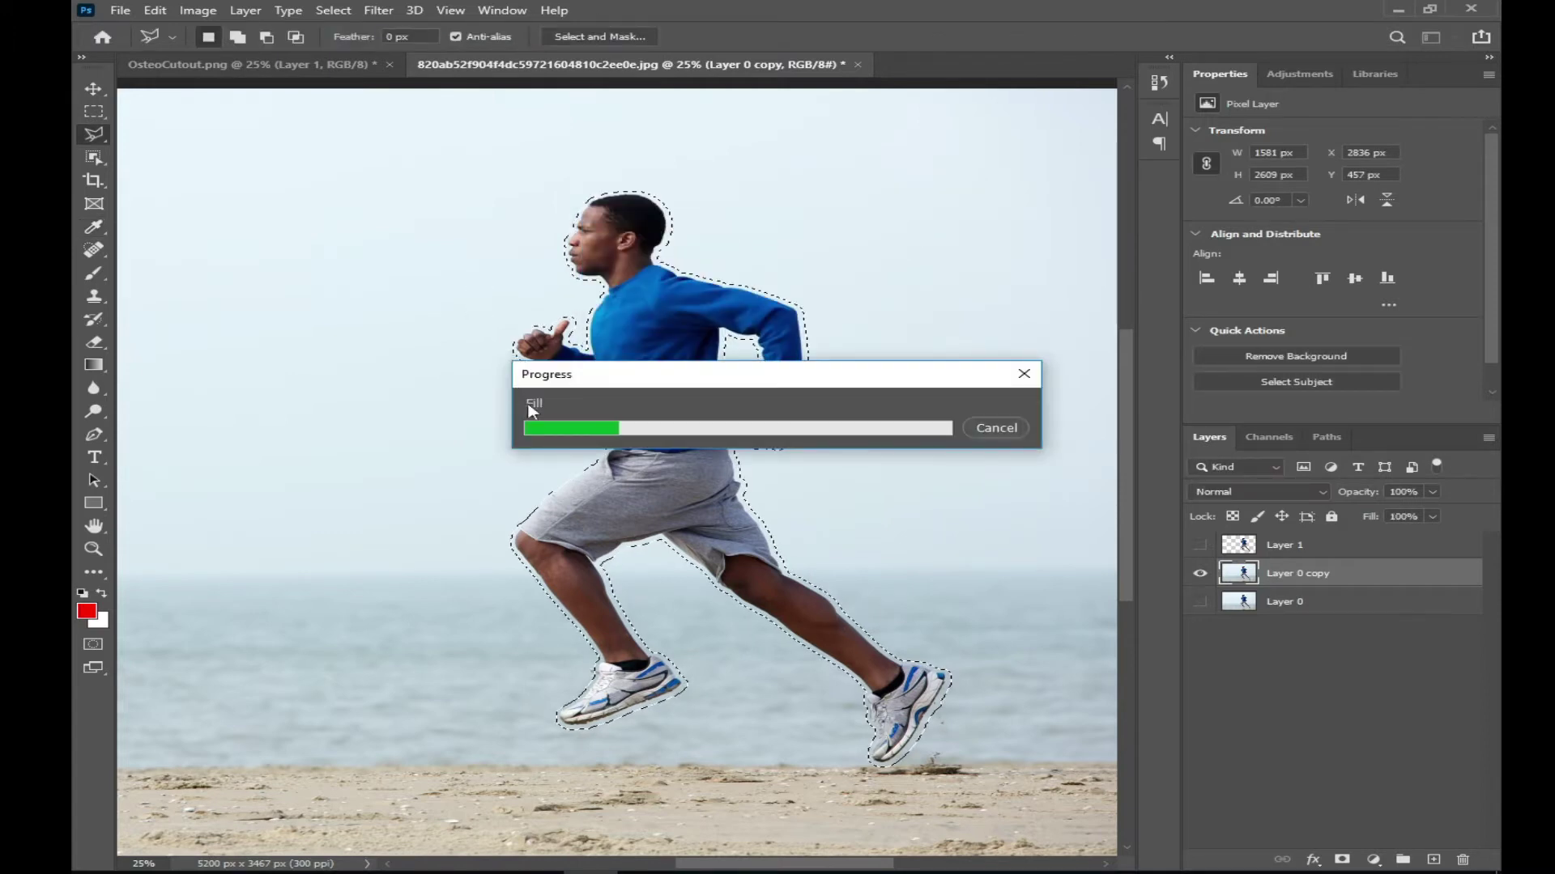
key(ctrl+minus)
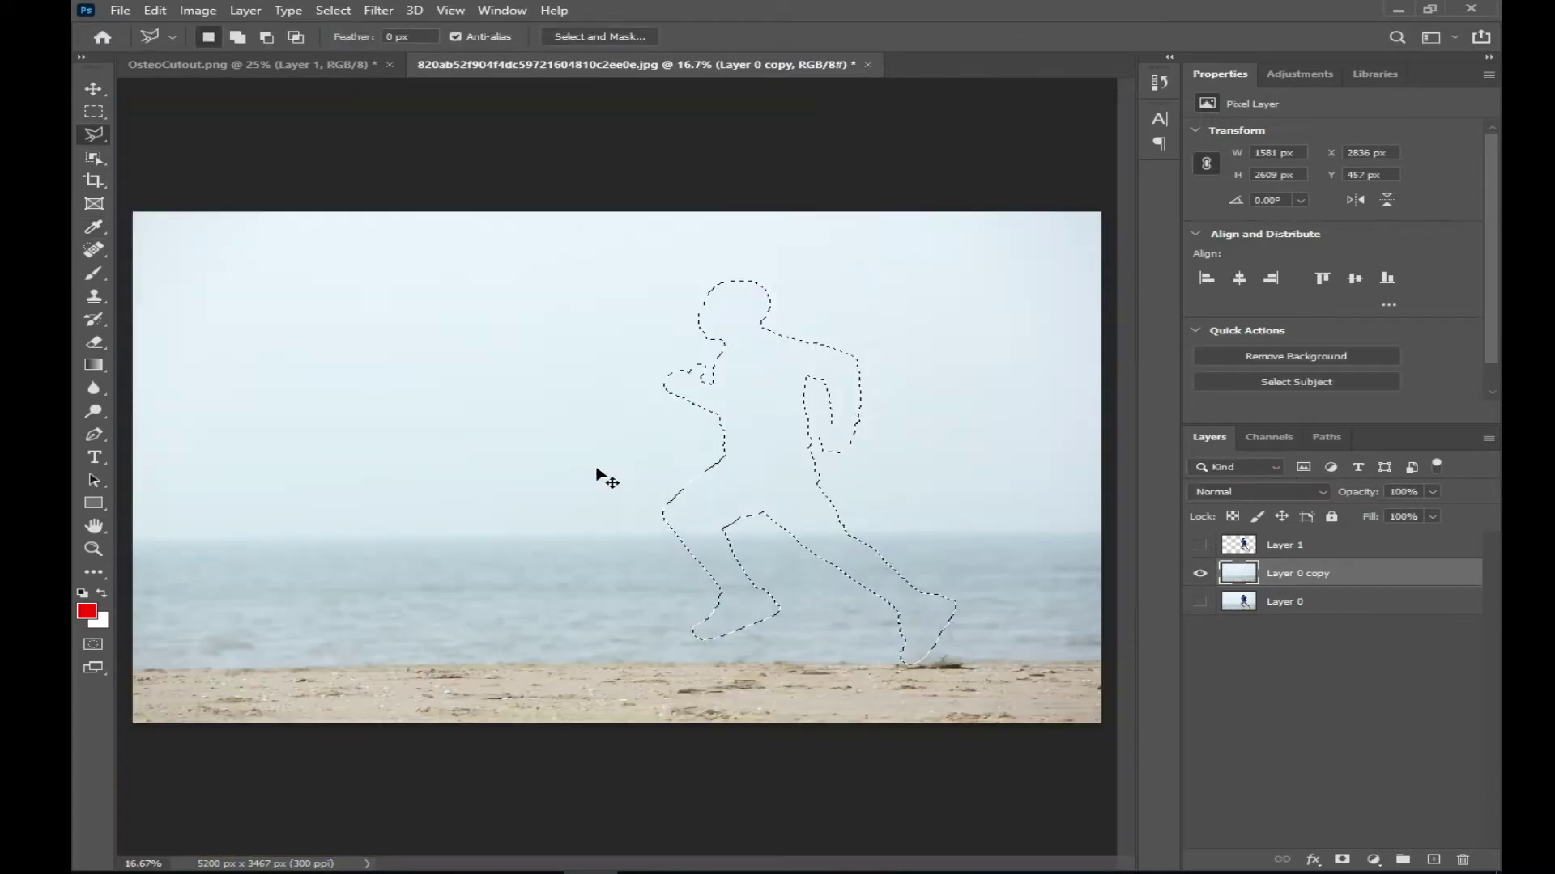
key(ctrl+d)
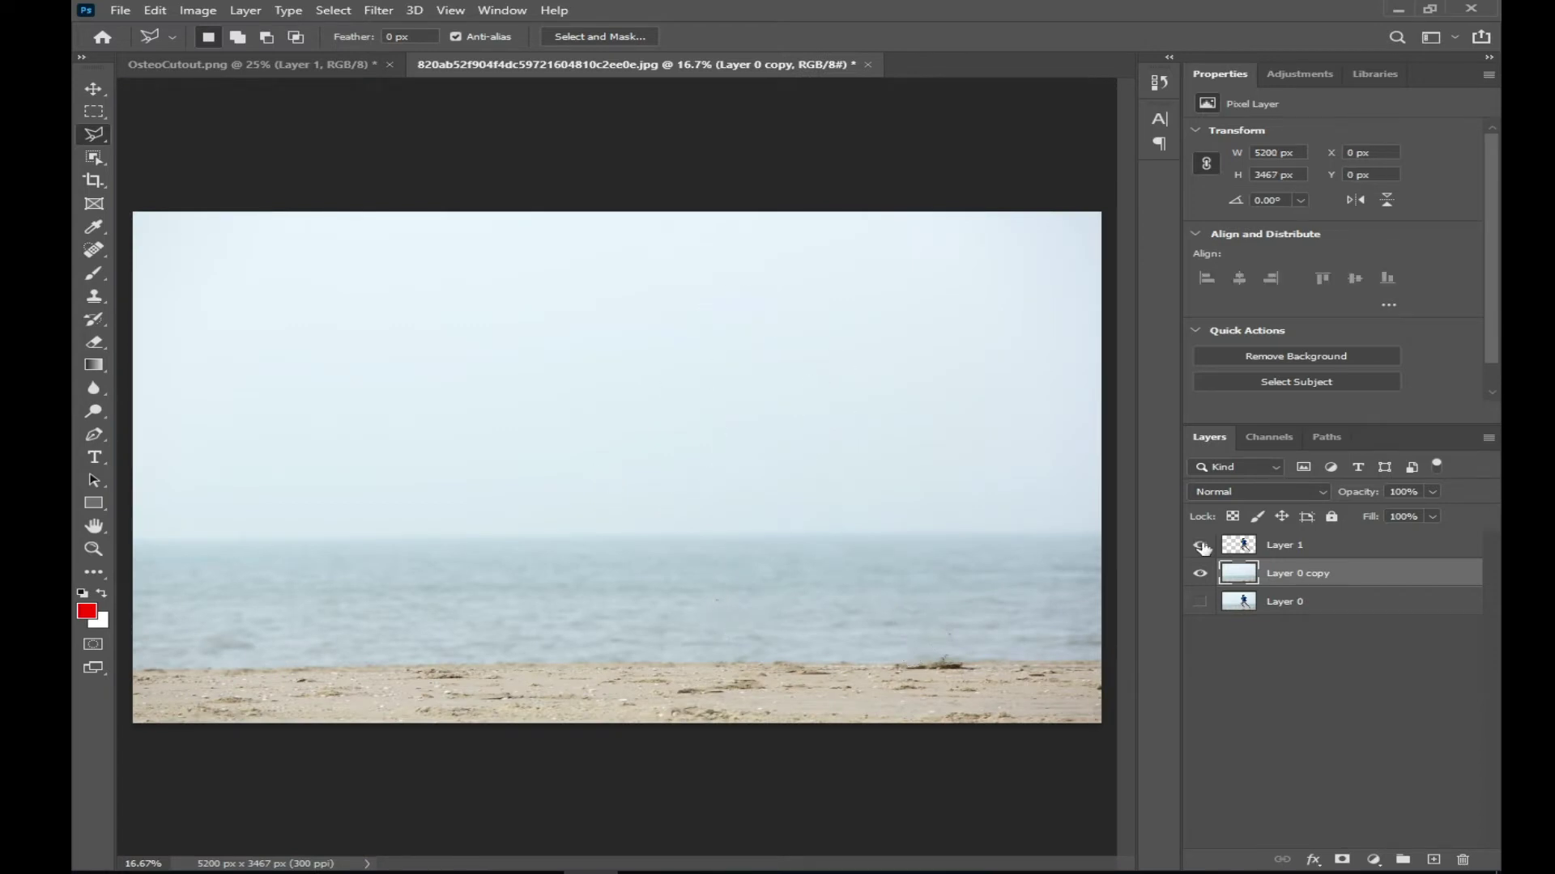
click(1201, 546)
- Move the cut-out runner left and start Puppet Warp on Layer 1
key(v)
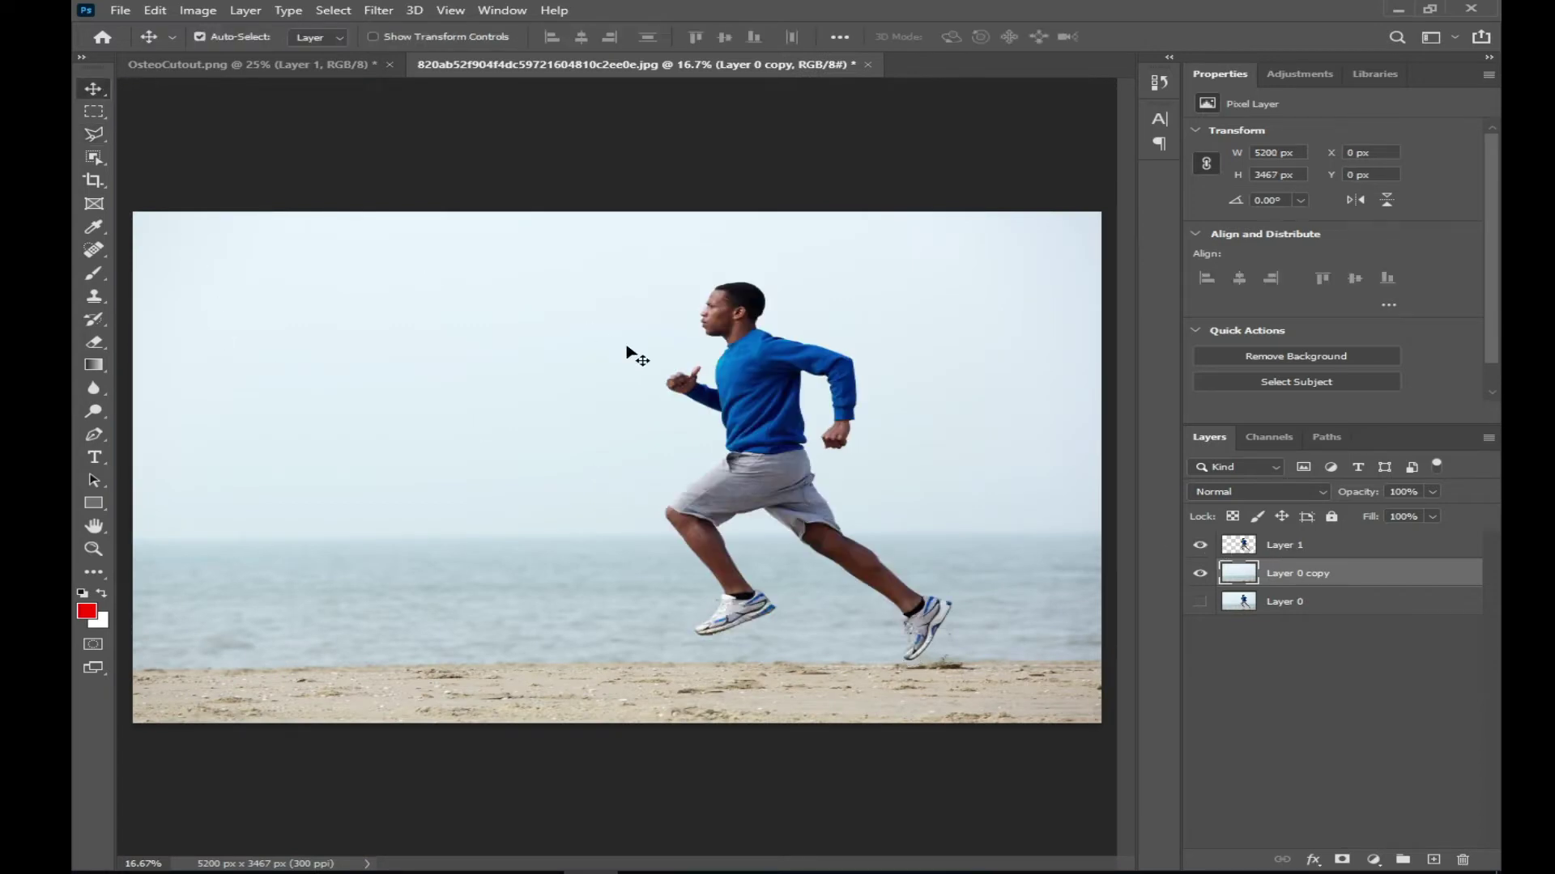
mouse_move(757, 383)
mouse_down()
mouse_move(640, 384)
mouse_move(672, 390)
mouse_up()
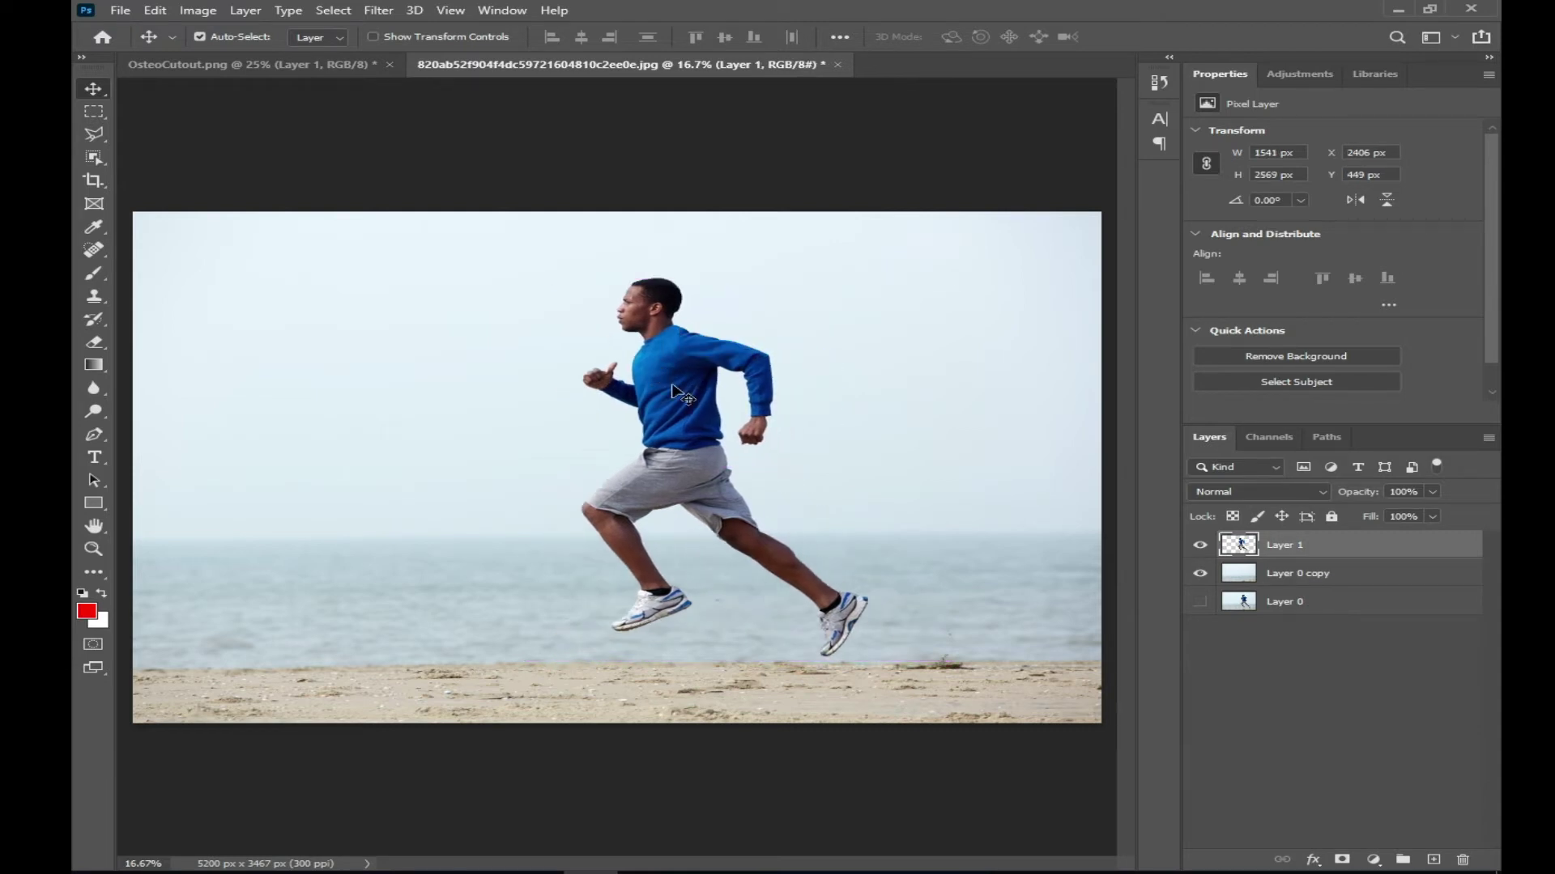
click(155, 10)
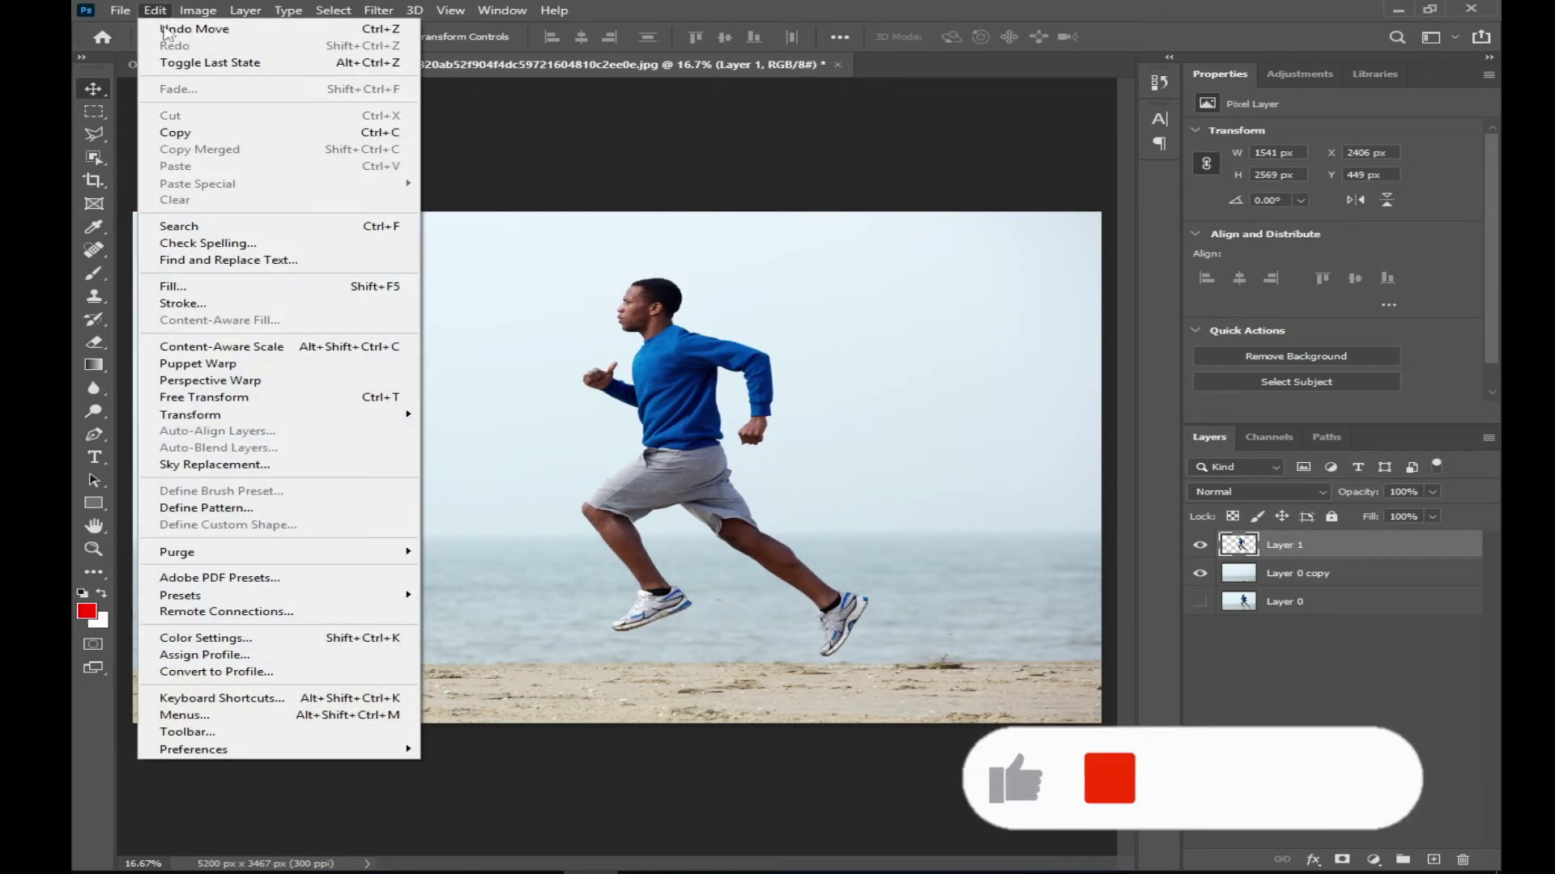
click(199, 363)
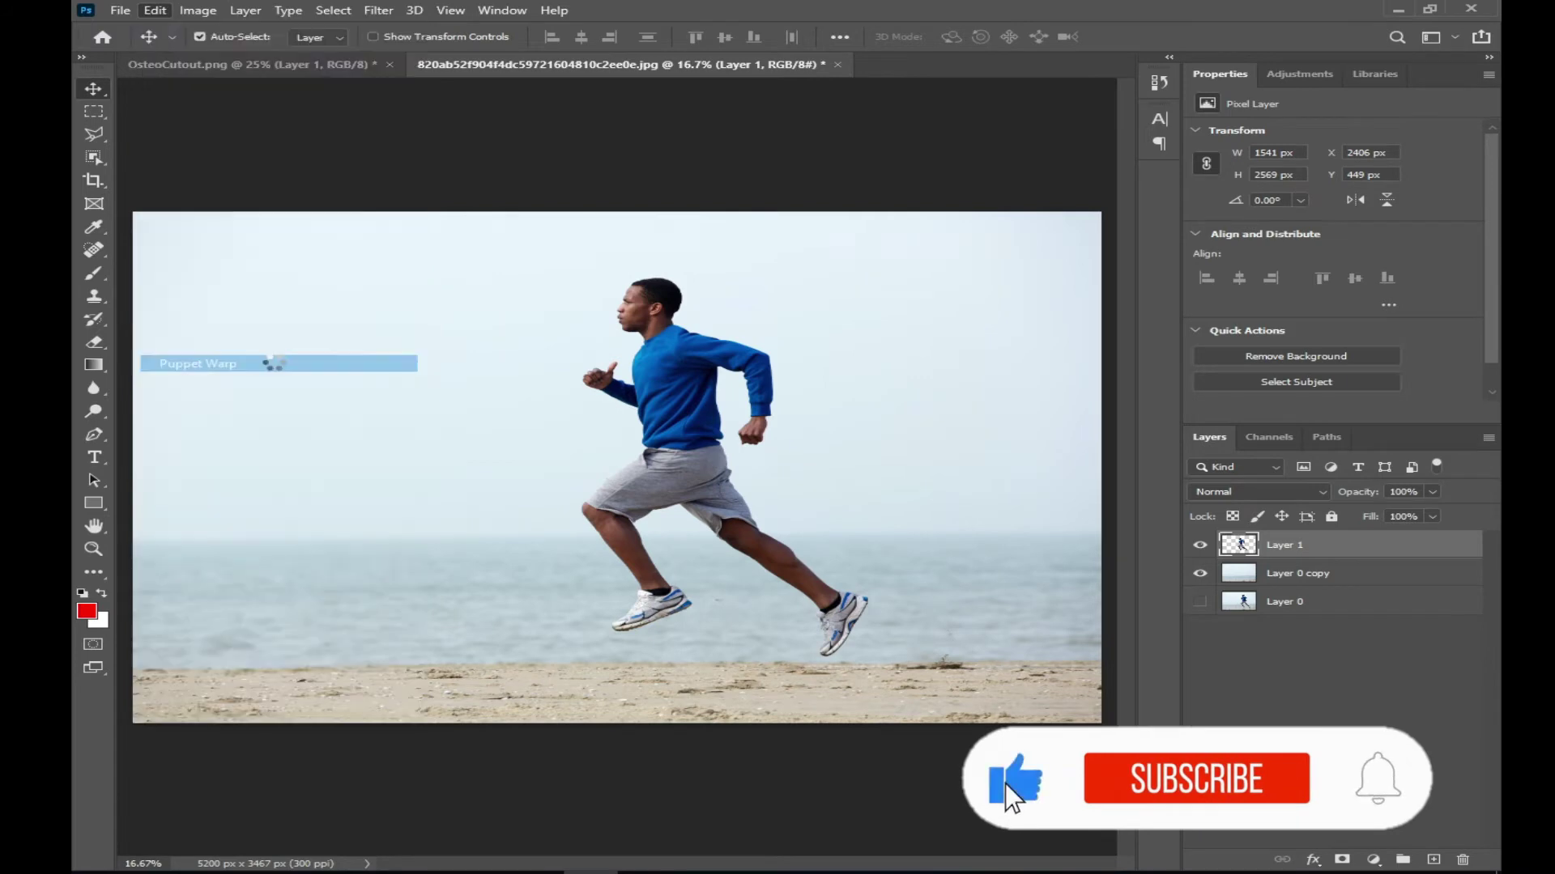
- Pin the runner's neck, shoulder, wrist and forearm, lean the head back, and pull the rear arm in
key(ctrl+plus)
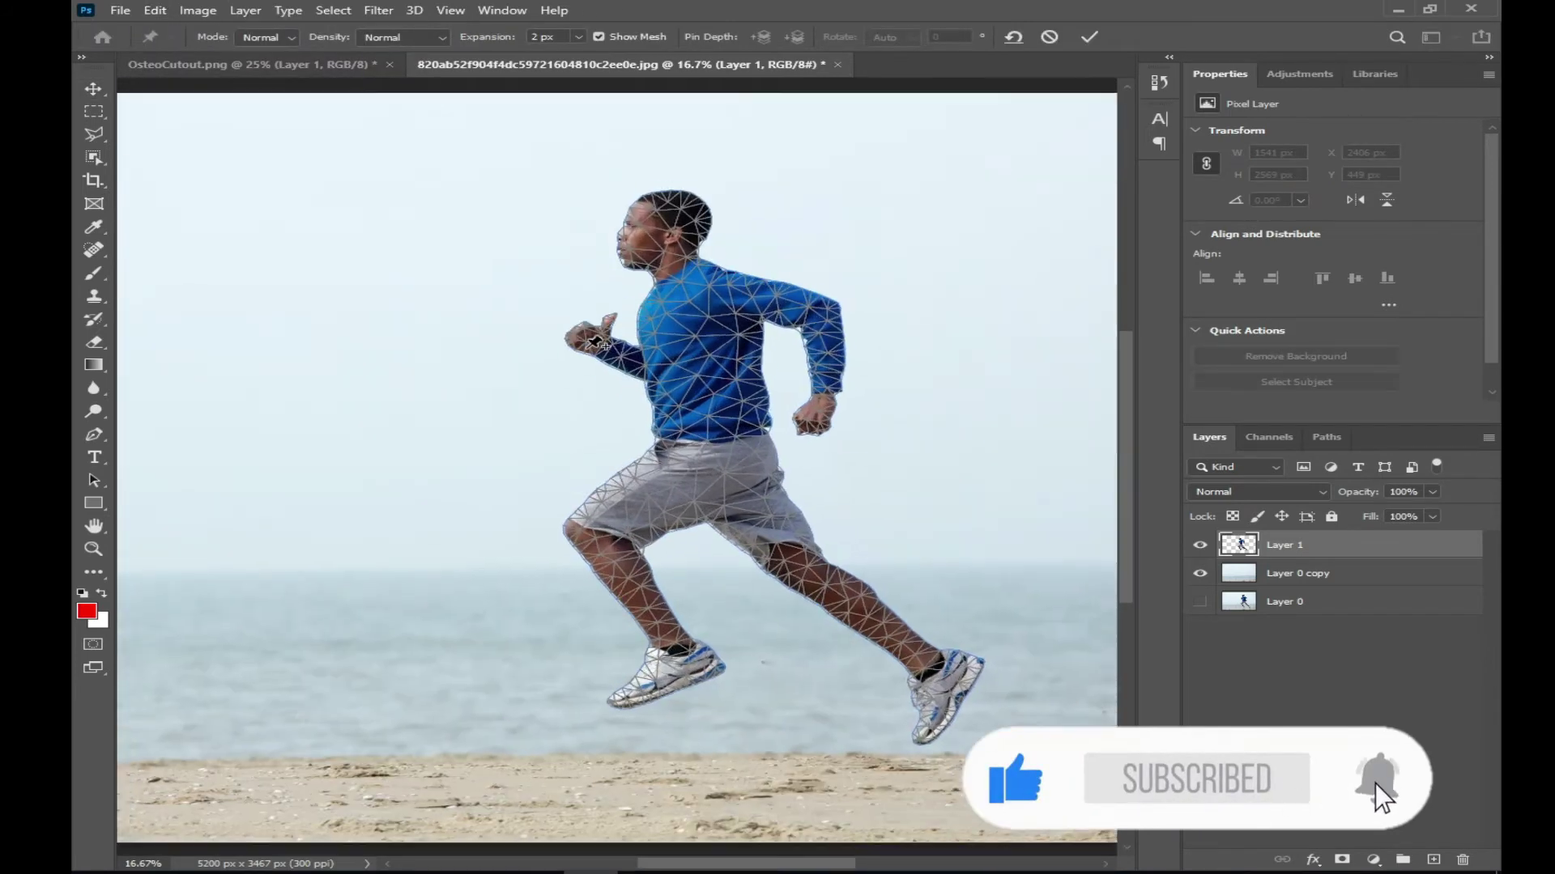
click(688, 259)
click(828, 308)
click(822, 396)
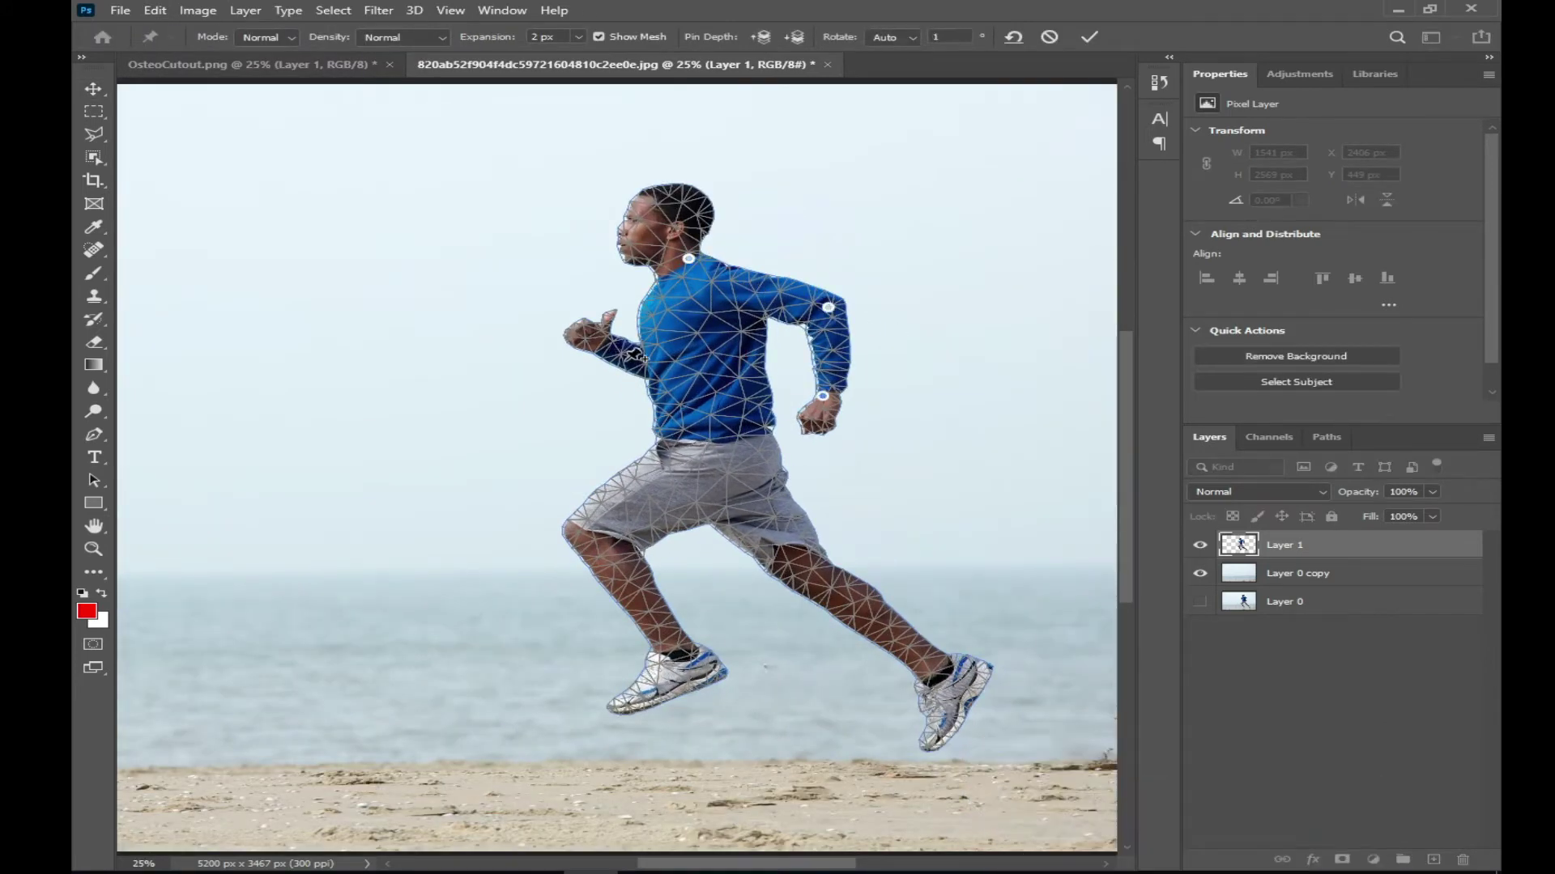
click(646, 366)
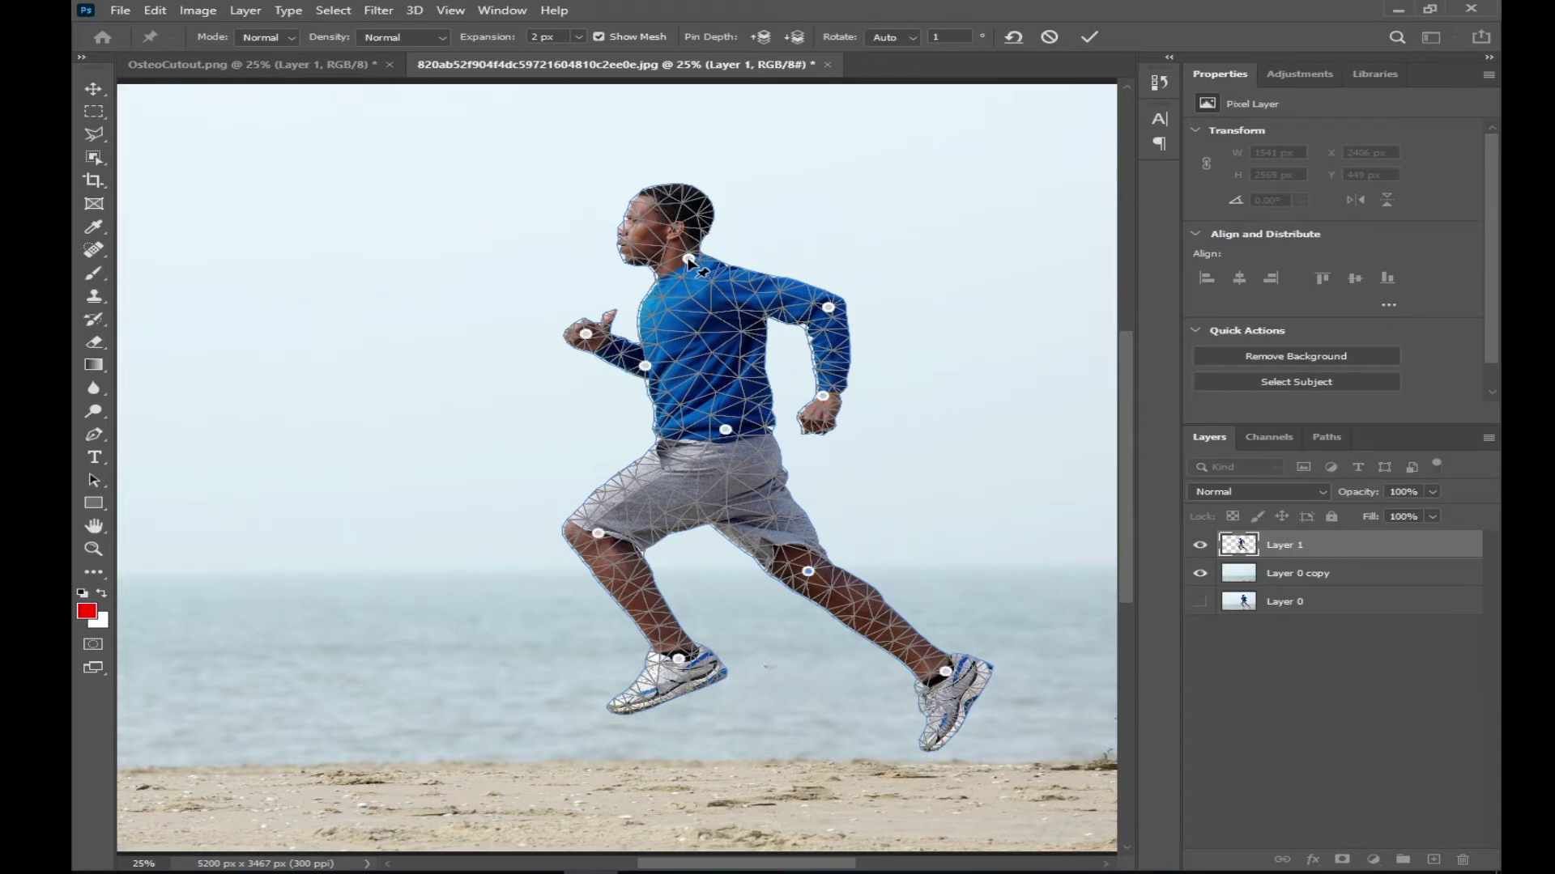
drag(688, 259, 728, 258)
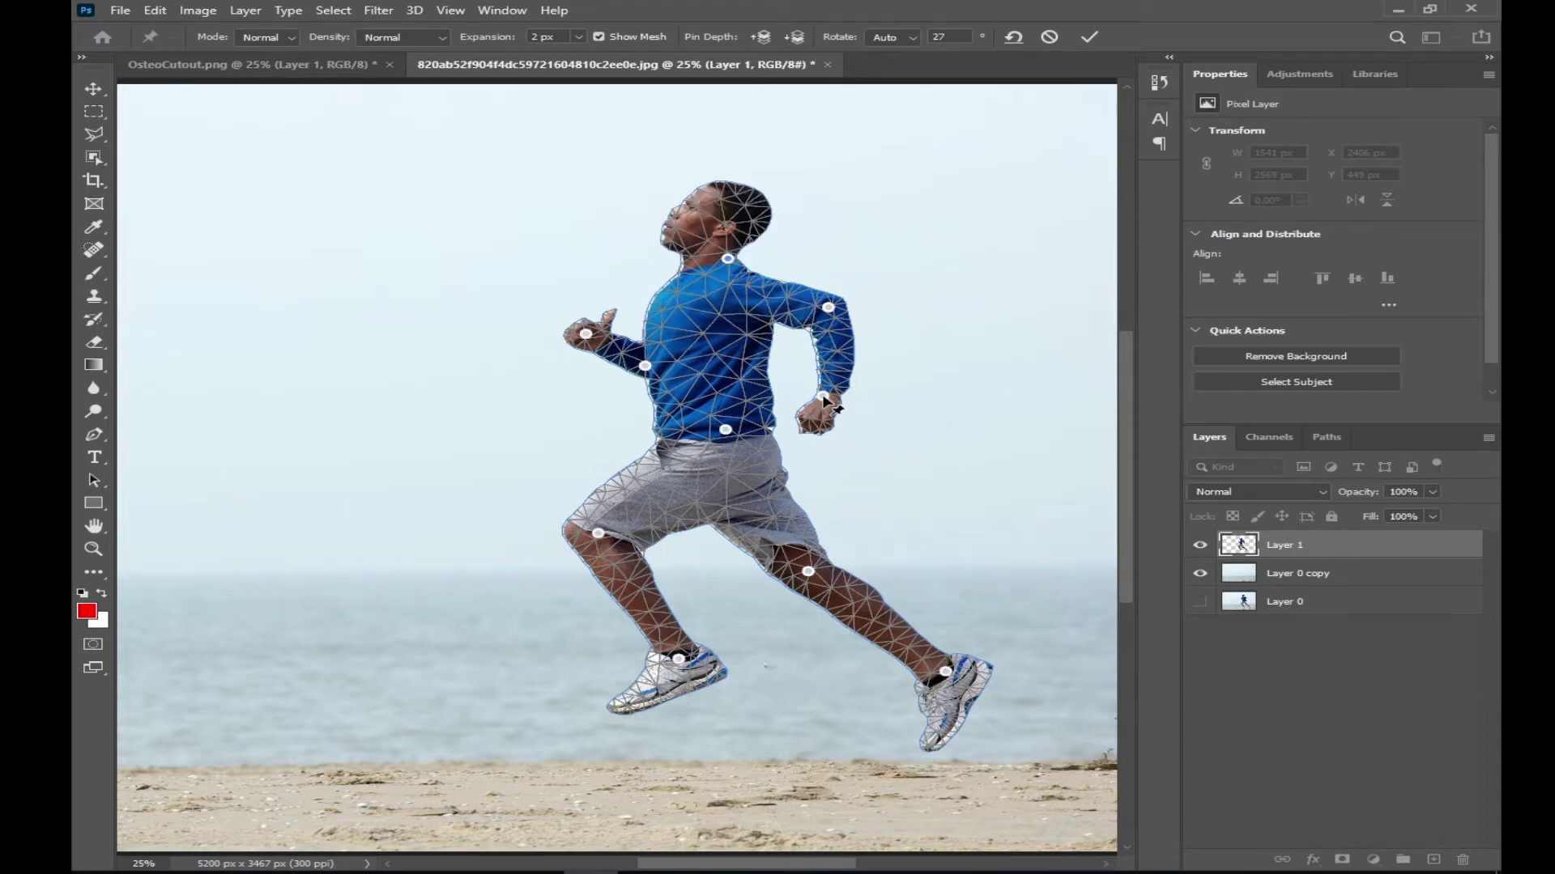
mouse_move(824, 396)
mouse_down()
mouse_move(738, 396)
mouse_move(761, 390)
mouse_up()
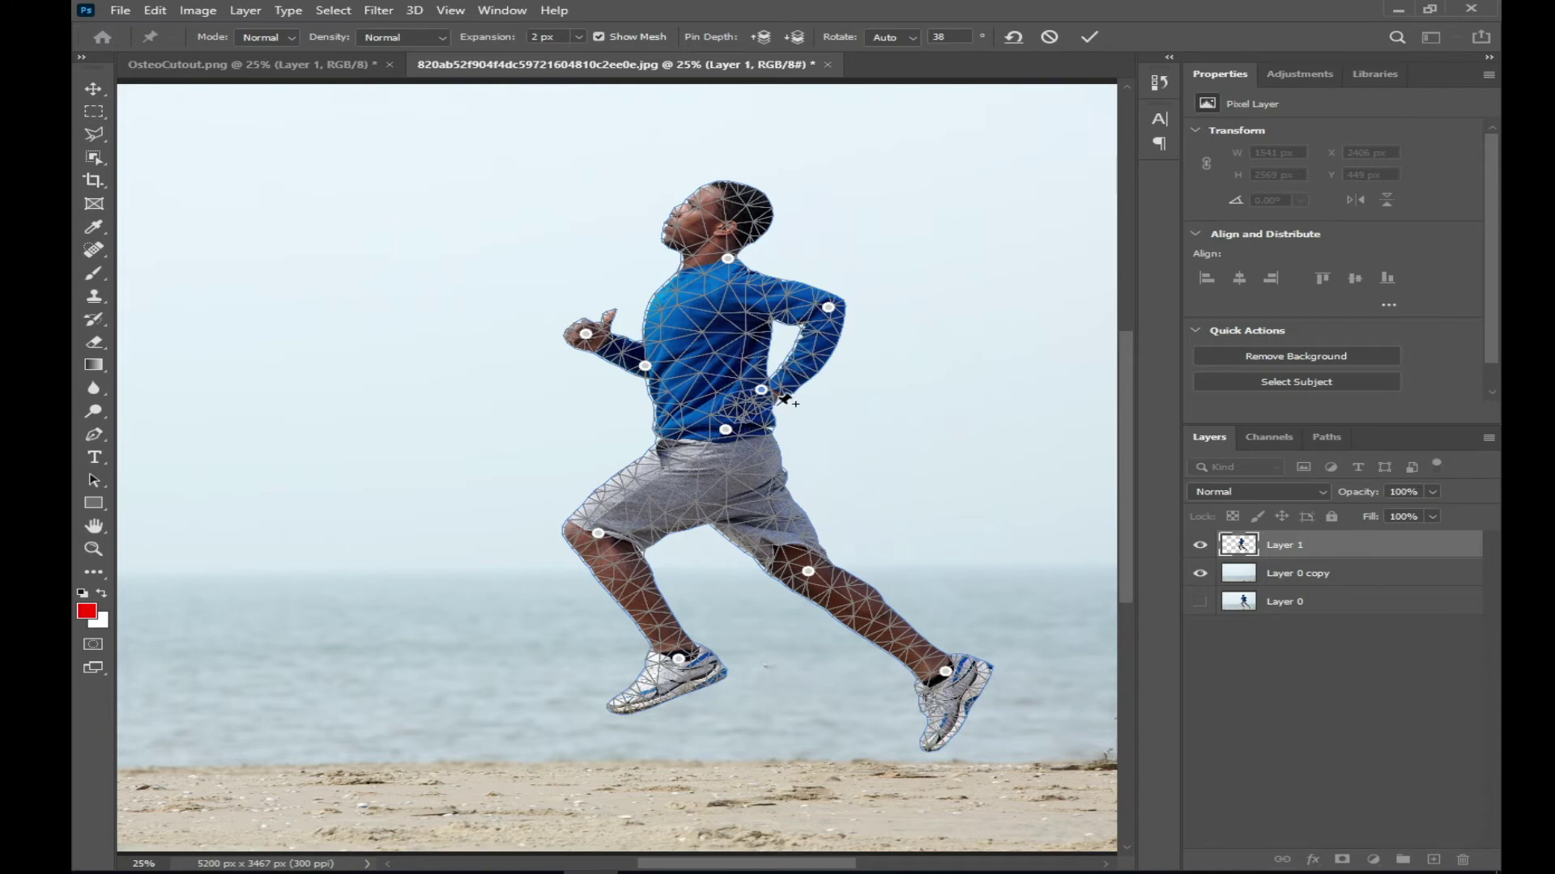
- Bring the wrist pin forward so the hand sits in front of the torso, and reshape the arm
right_click(761, 391)
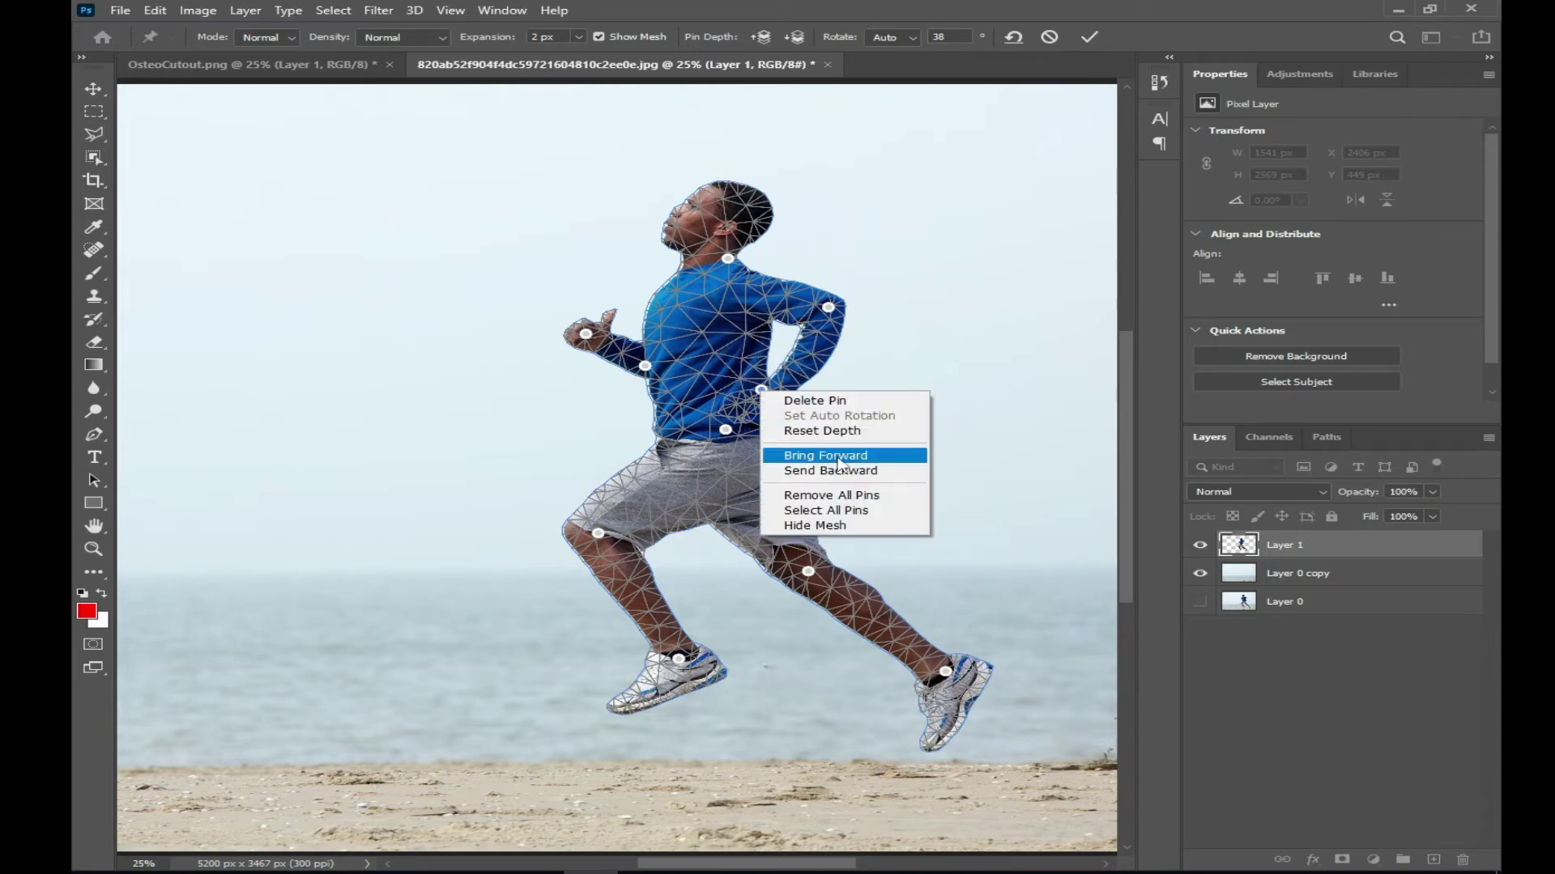
click(840, 456)
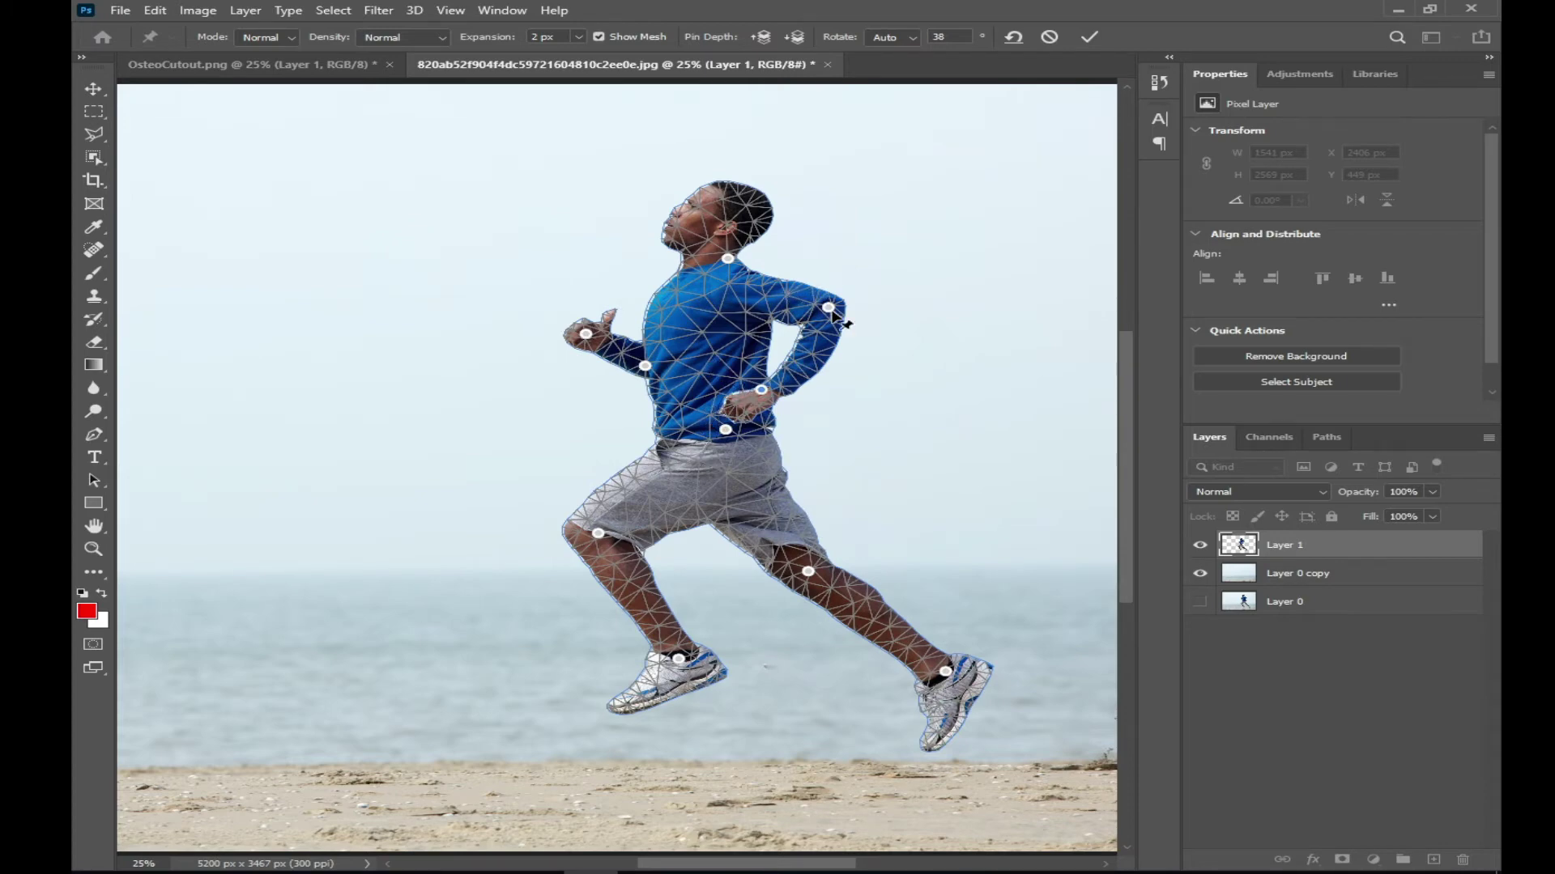
drag(828, 309, 739, 394)
click(762, 295)
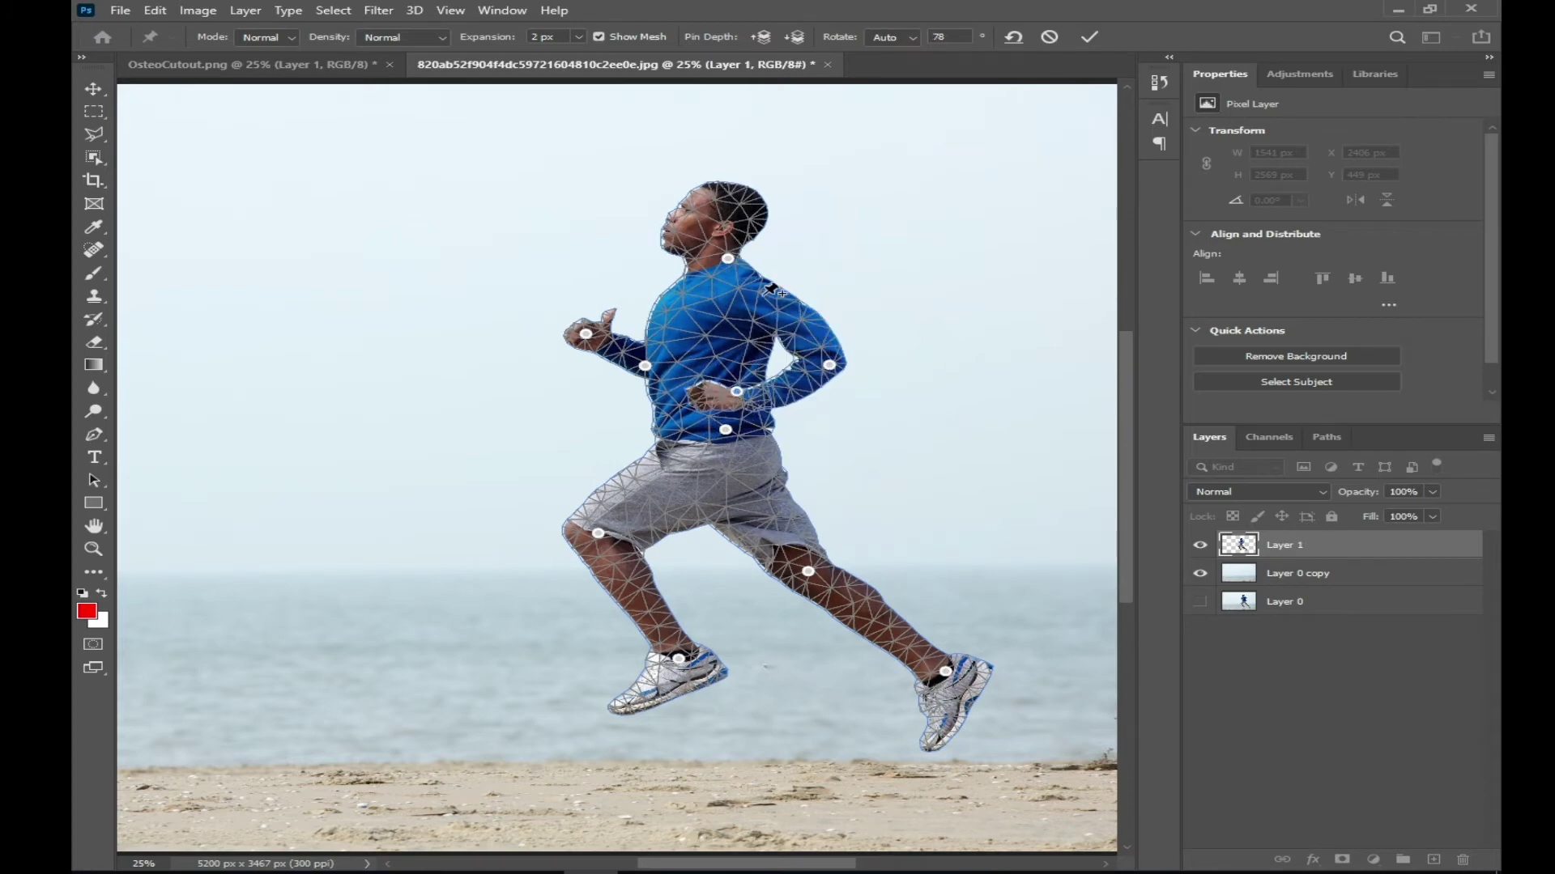
drag(762, 294, 777, 289)
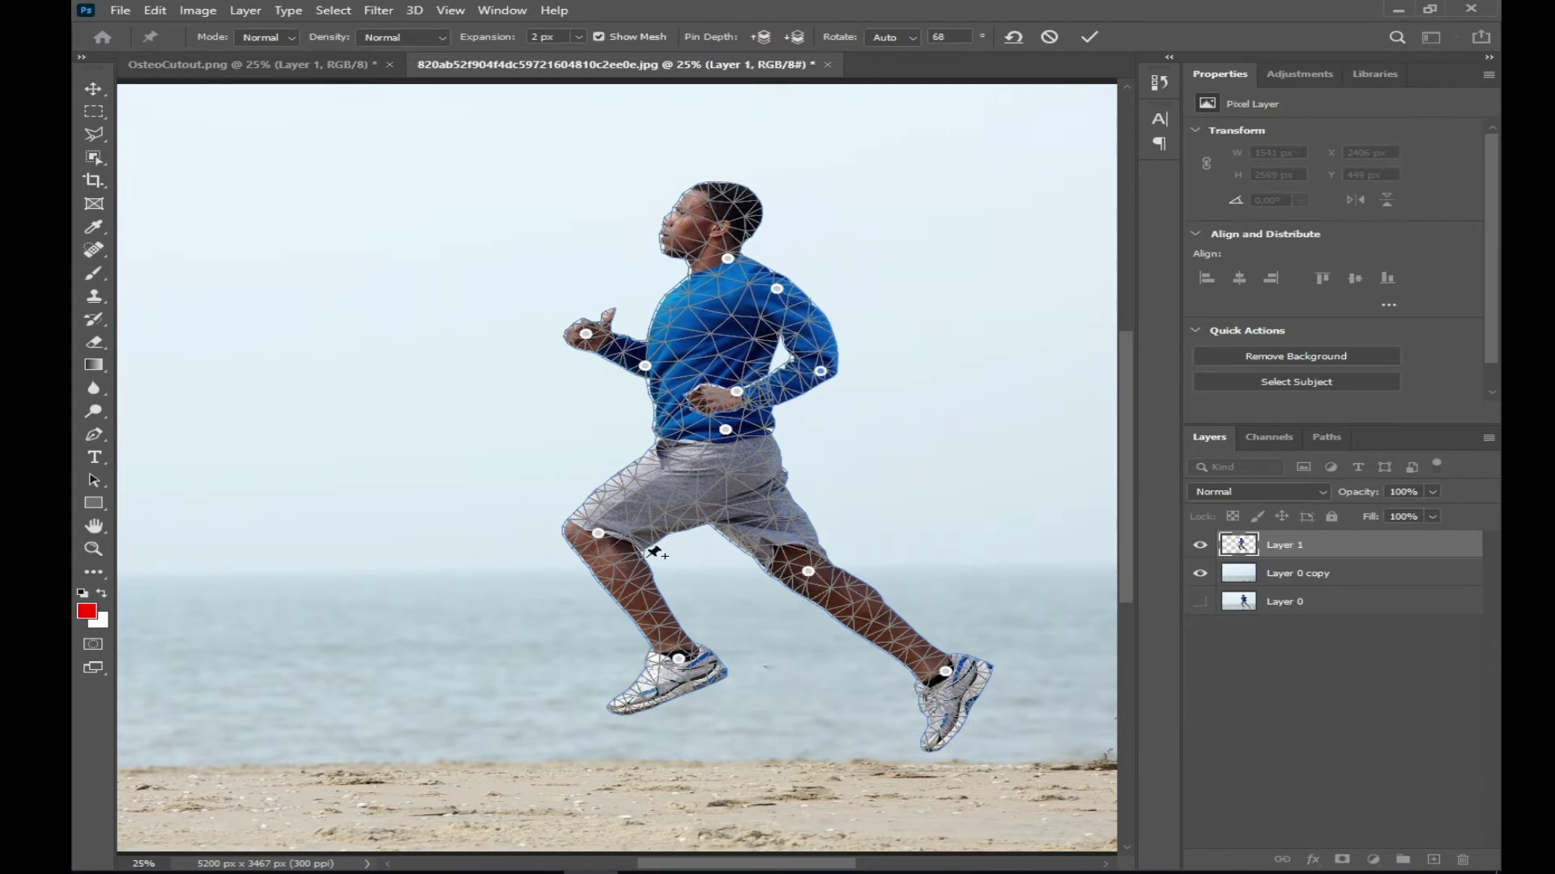
- Bend the front knee forward, reposition both shoes, and lower the back knee
drag(597, 534, 620, 567)
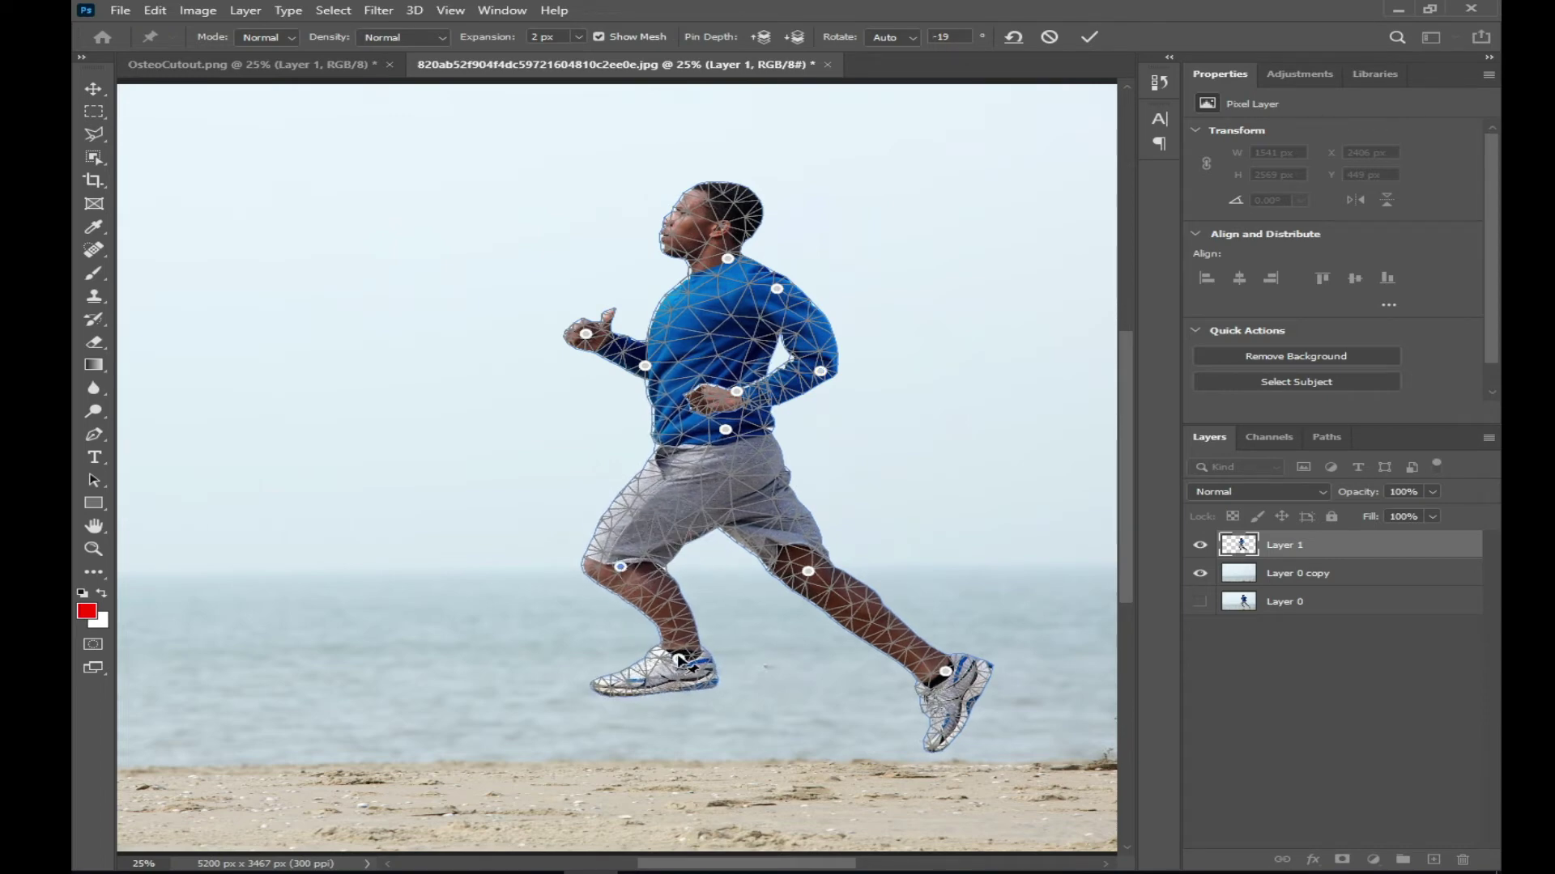
drag(678, 657, 732, 694)
mouse_move(946, 672)
mouse_down()
mouse_move(965, 652)
mouse_move(954, 559)
mouse_up()
drag(808, 571, 797, 595)
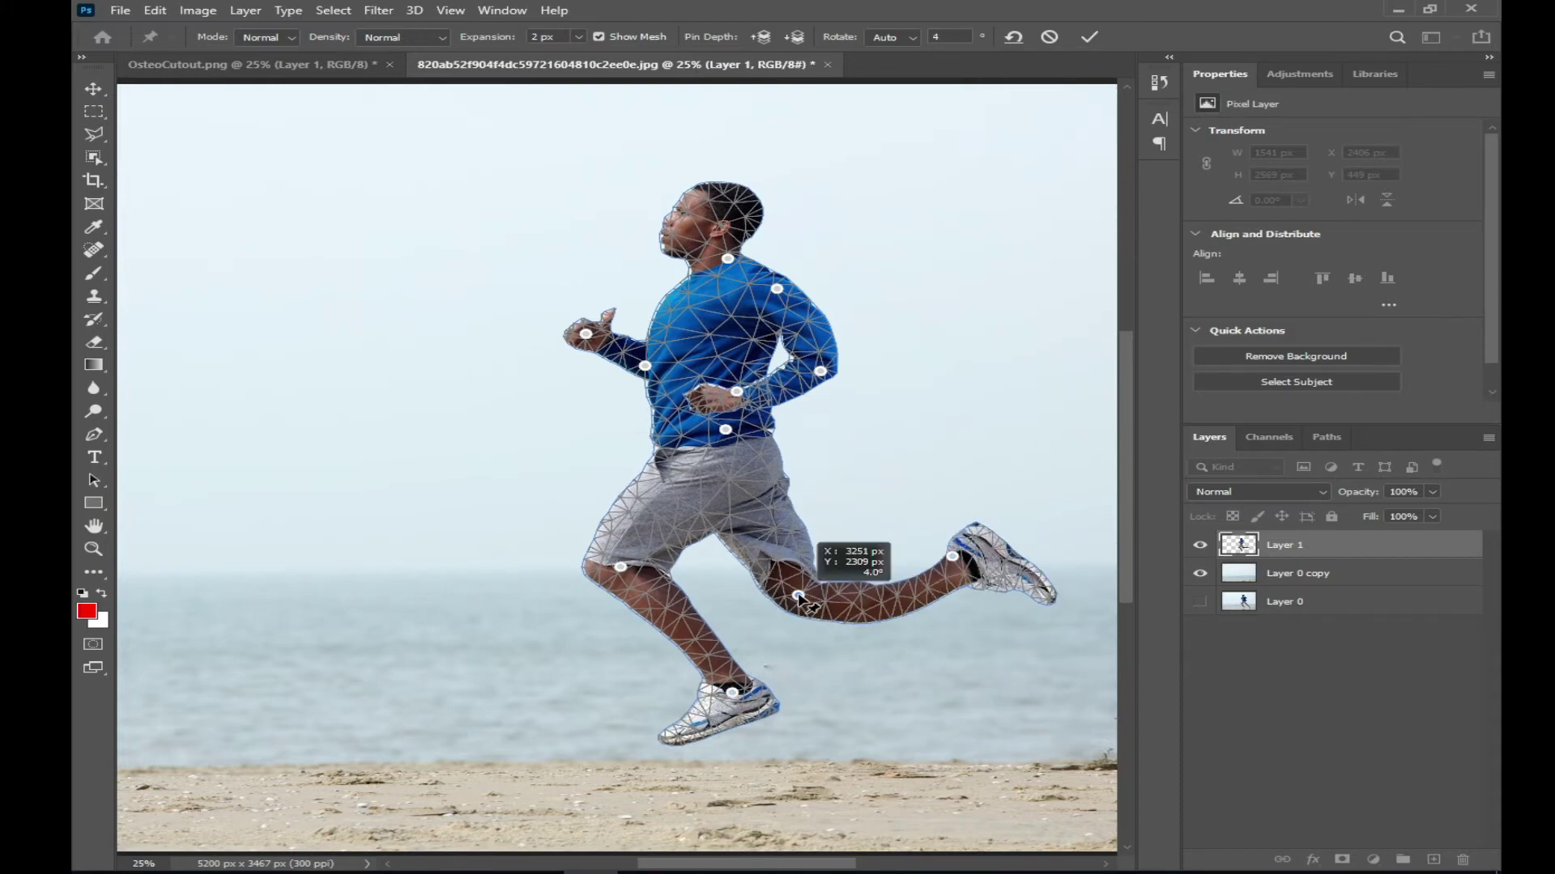
- Pin and adjust the back shin and back shoe, refine the back knee, and commit the warp
click(890, 596)
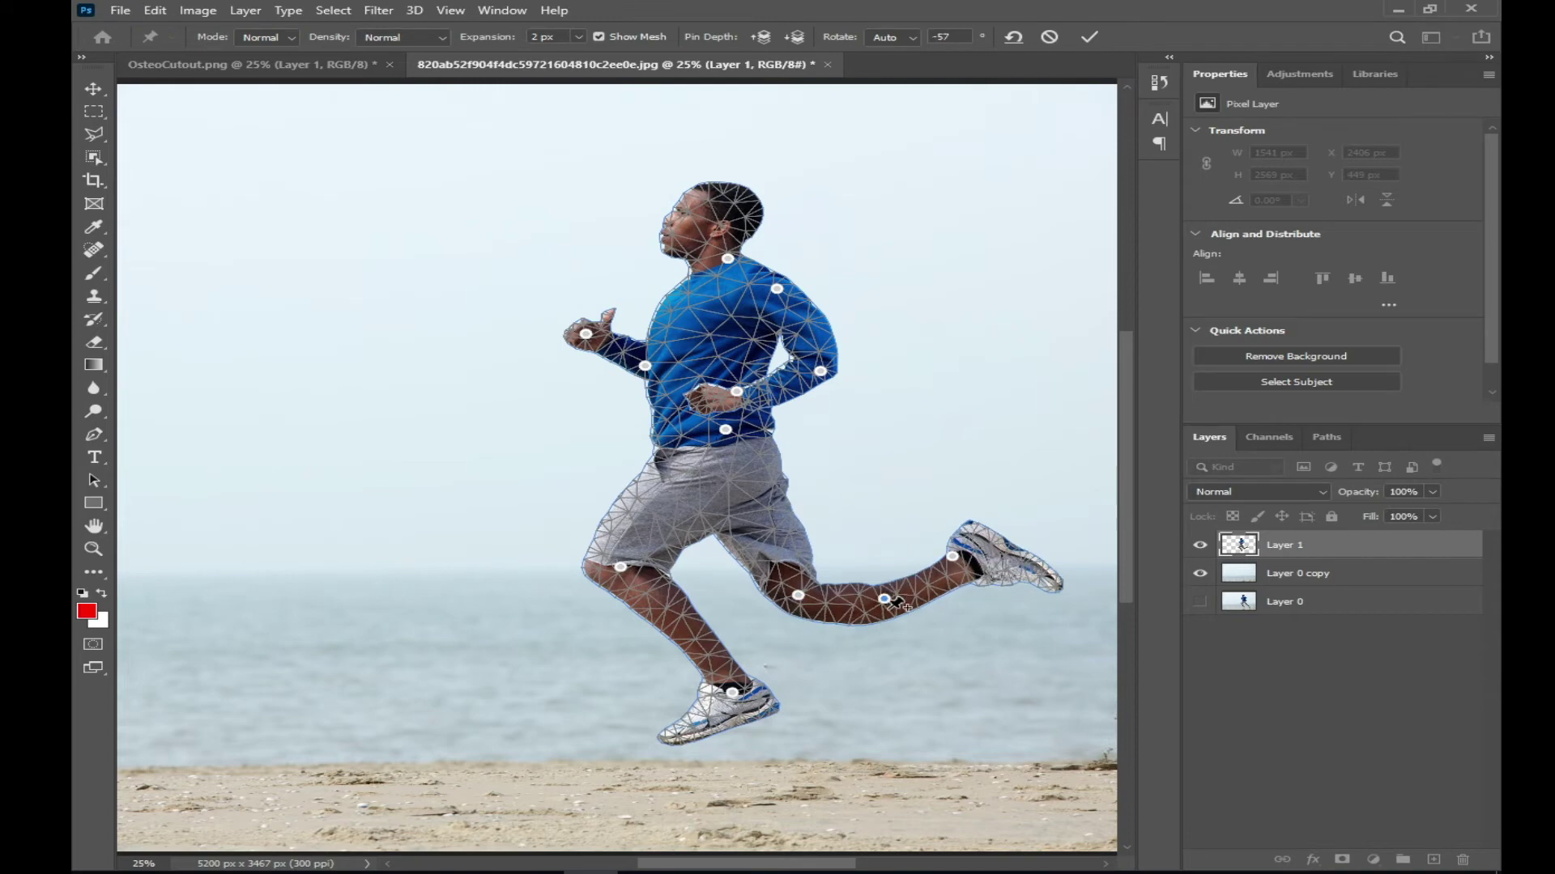
drag(887, 597, 881, 576)
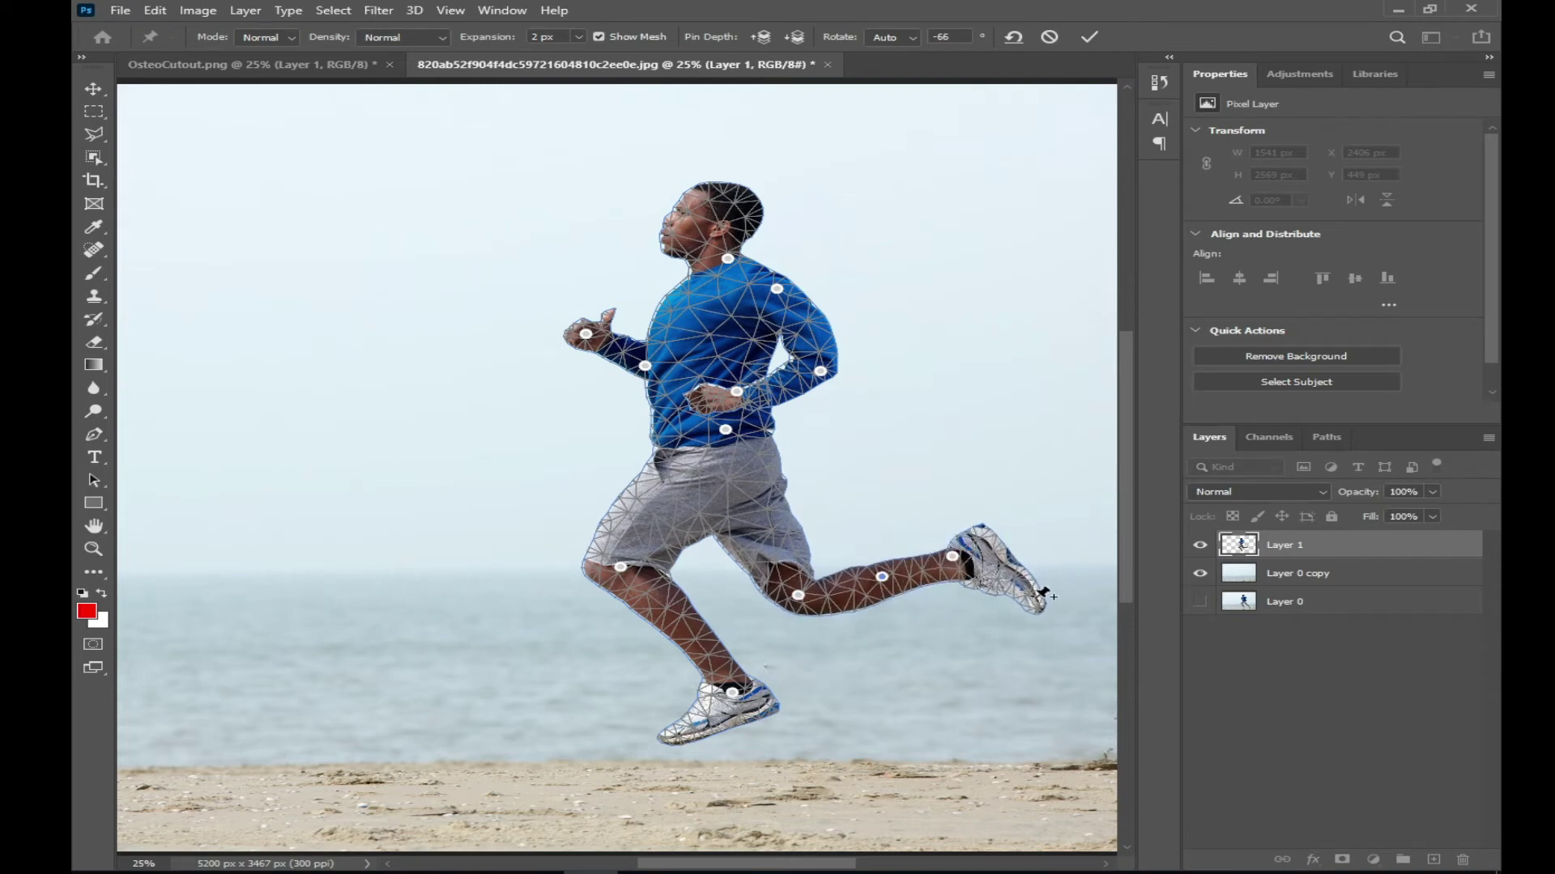
click(1040, 607)
drag(1040, 607, 1008, 617)
click(887, 581)
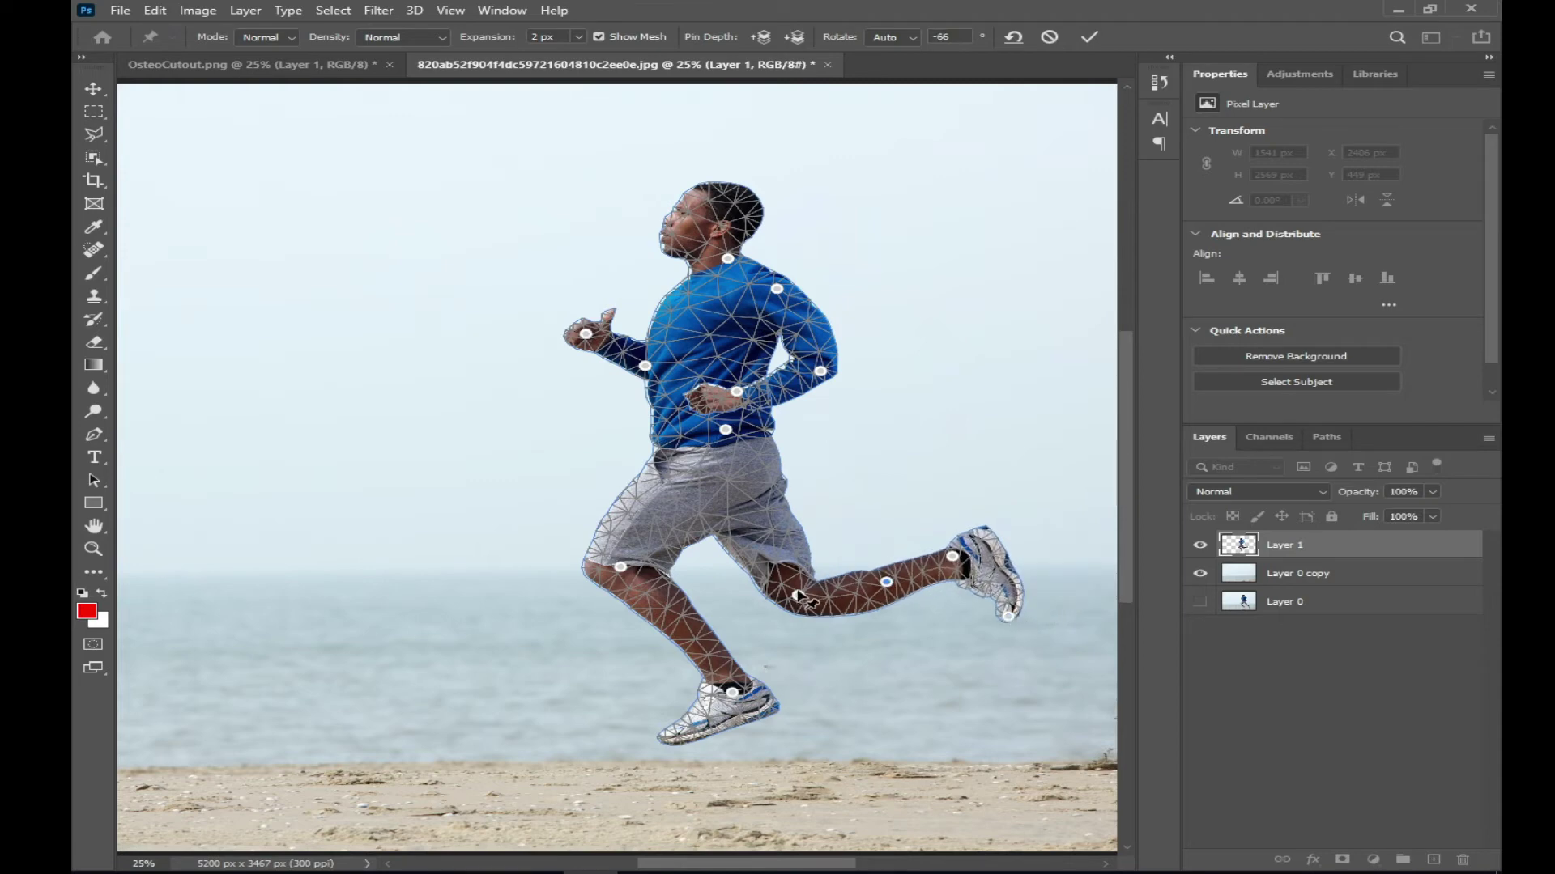
drag(798, 596, 784, 589)
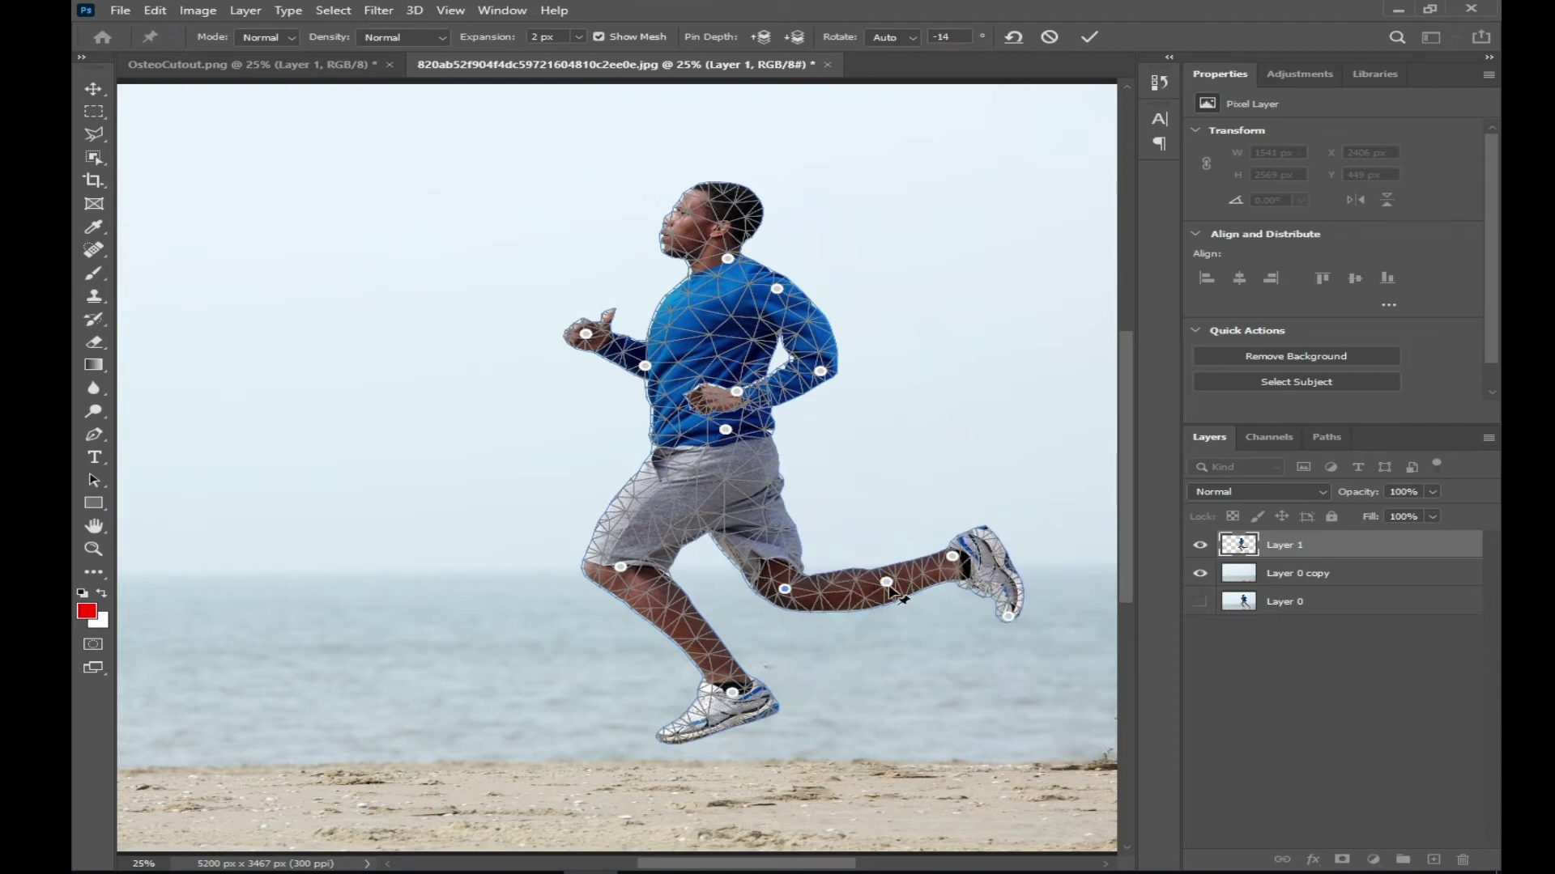
drag(887, 582, 889, 569)
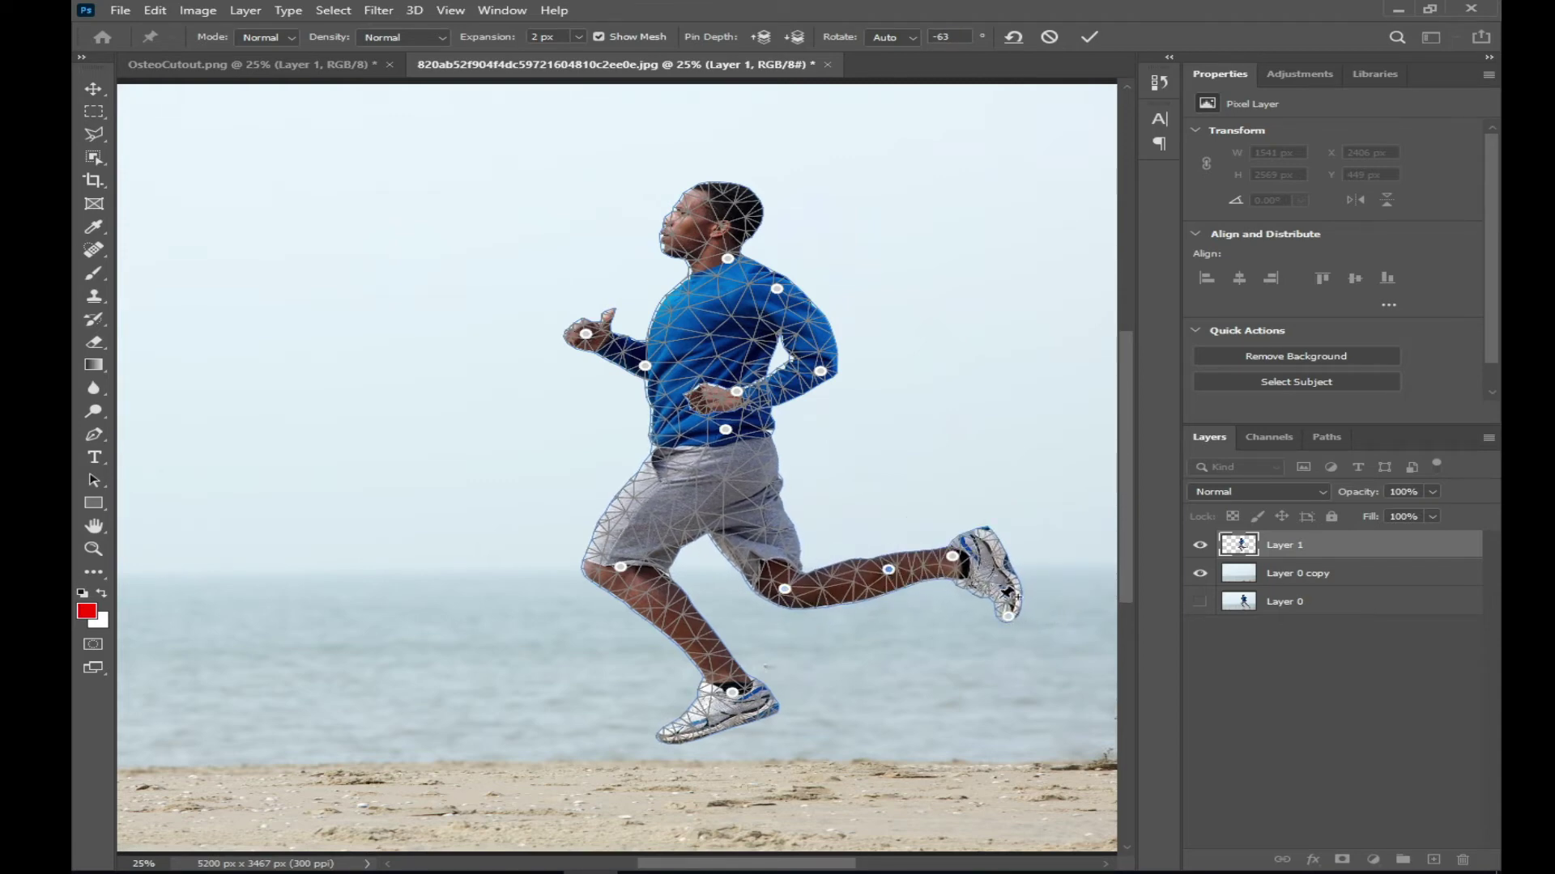
drag(1008, 617, 997, 617)
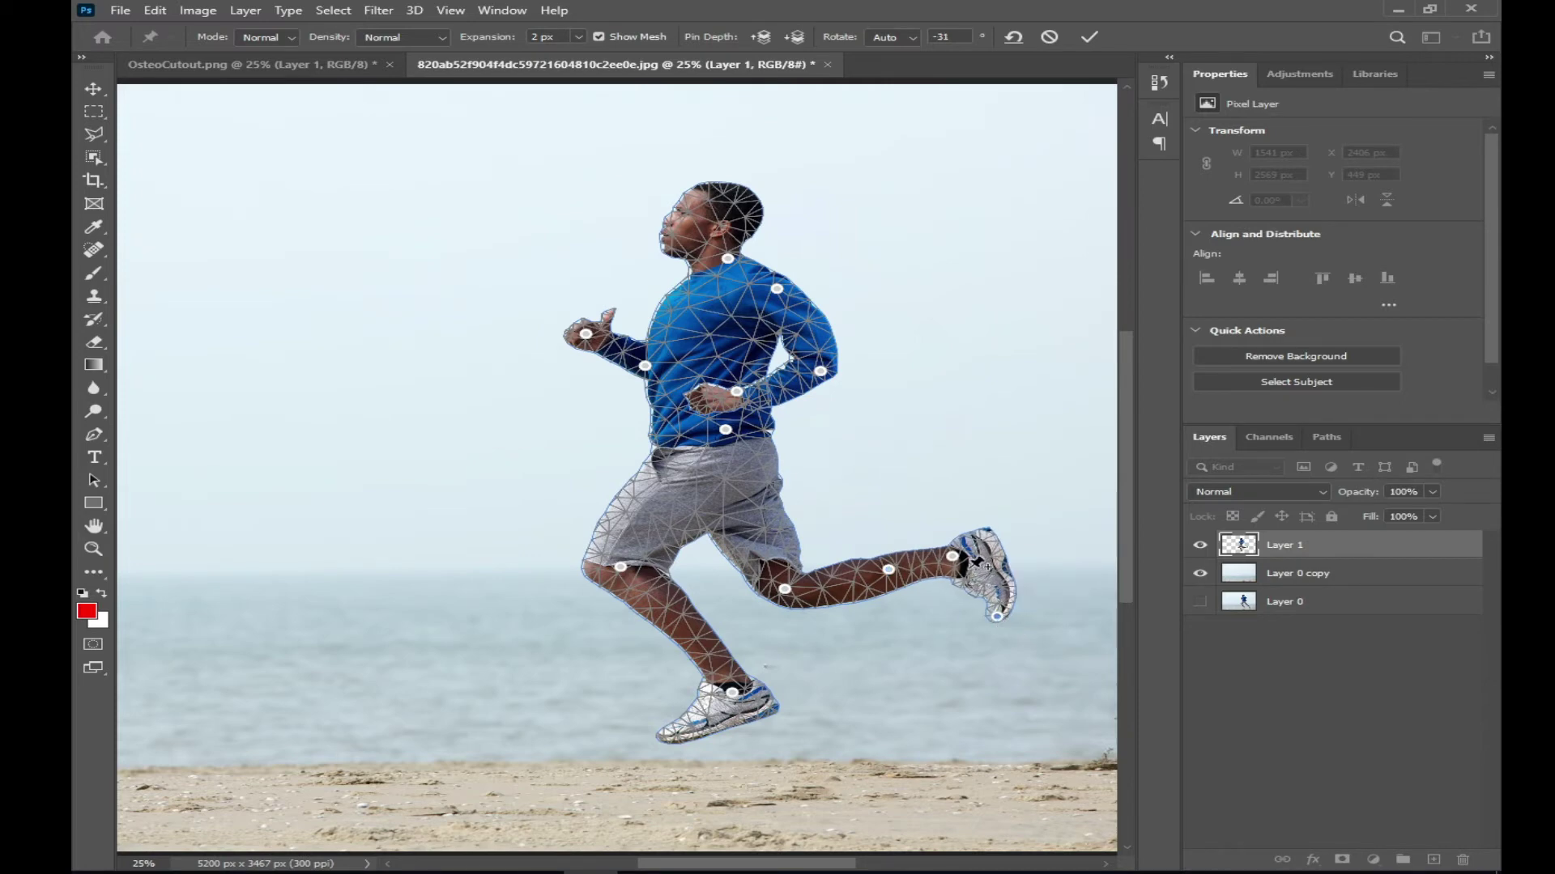
key(Return)
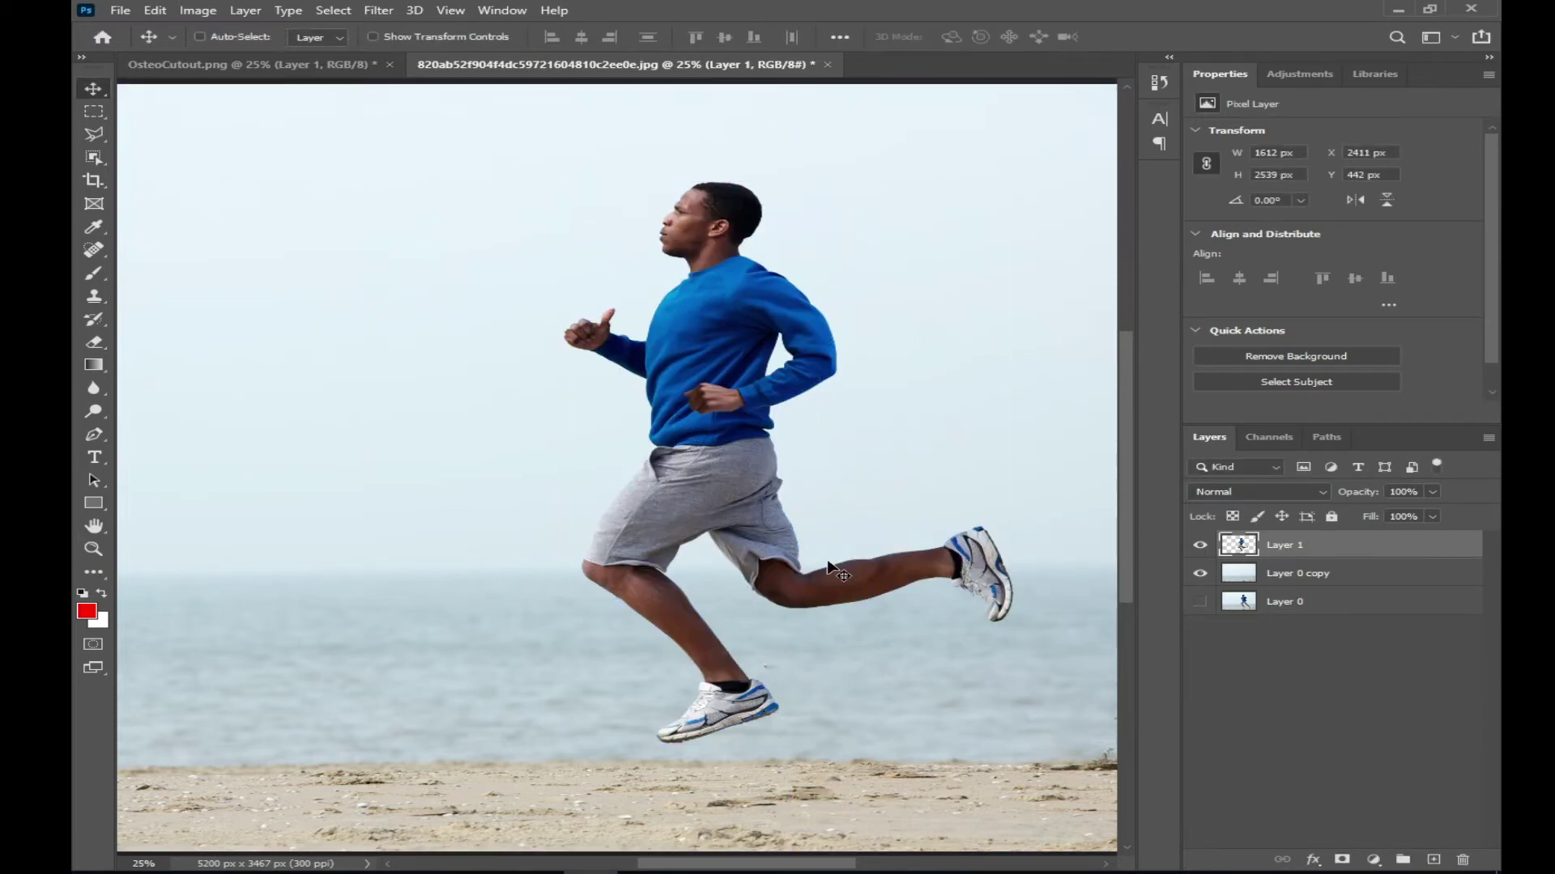
- Move the warped runner left, hide Layer 0 copy, and show the original Layer 0 beach photo
key(ctrl+minus)
key(ctrl+minus)
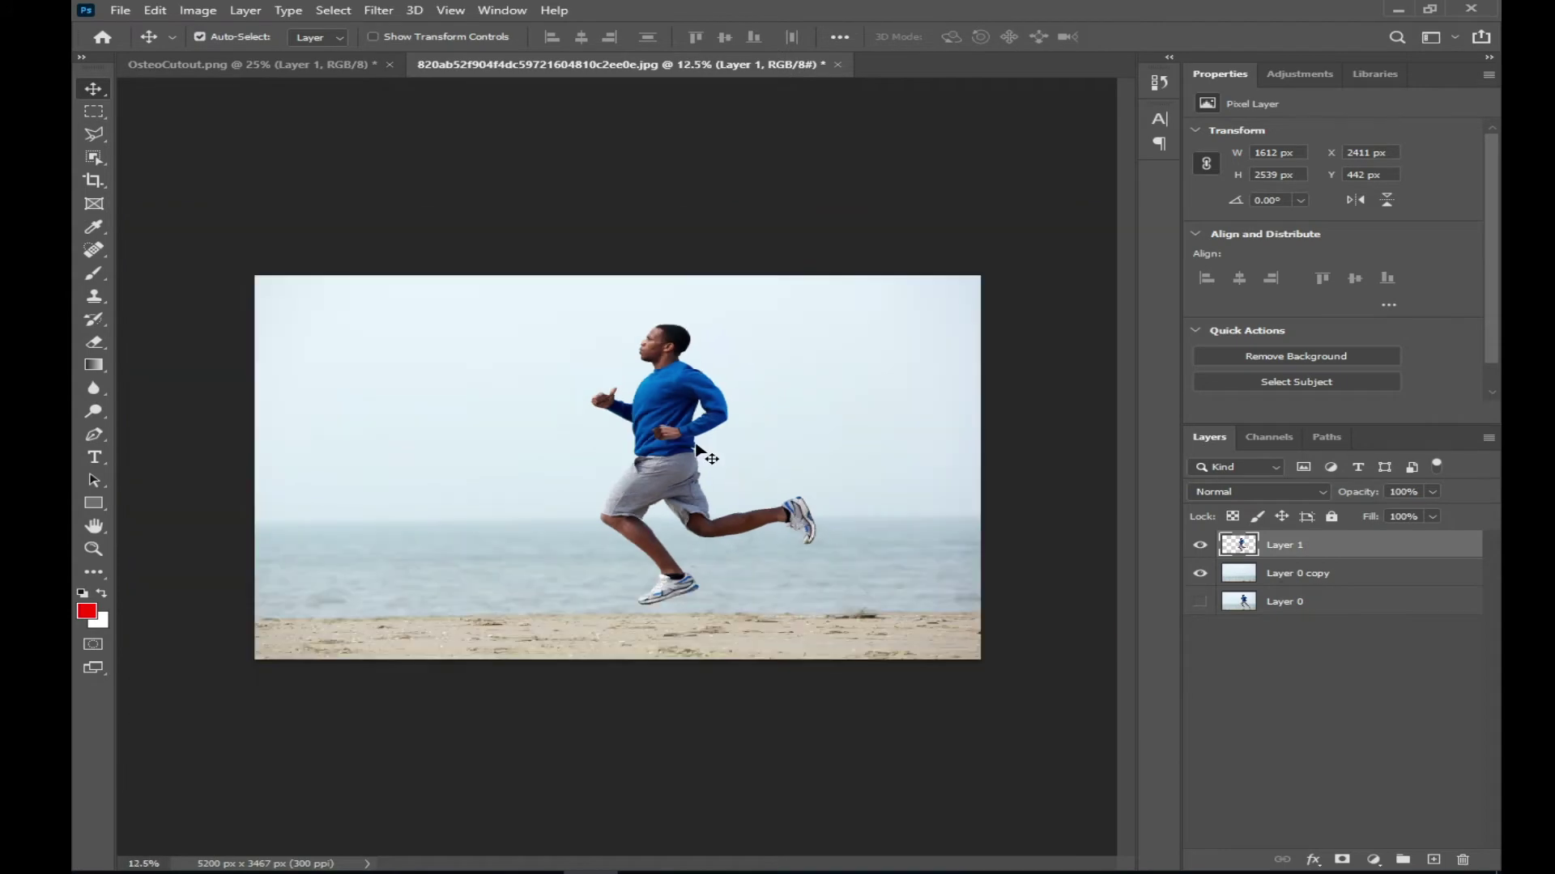
drag(676, 401, 462, 431)
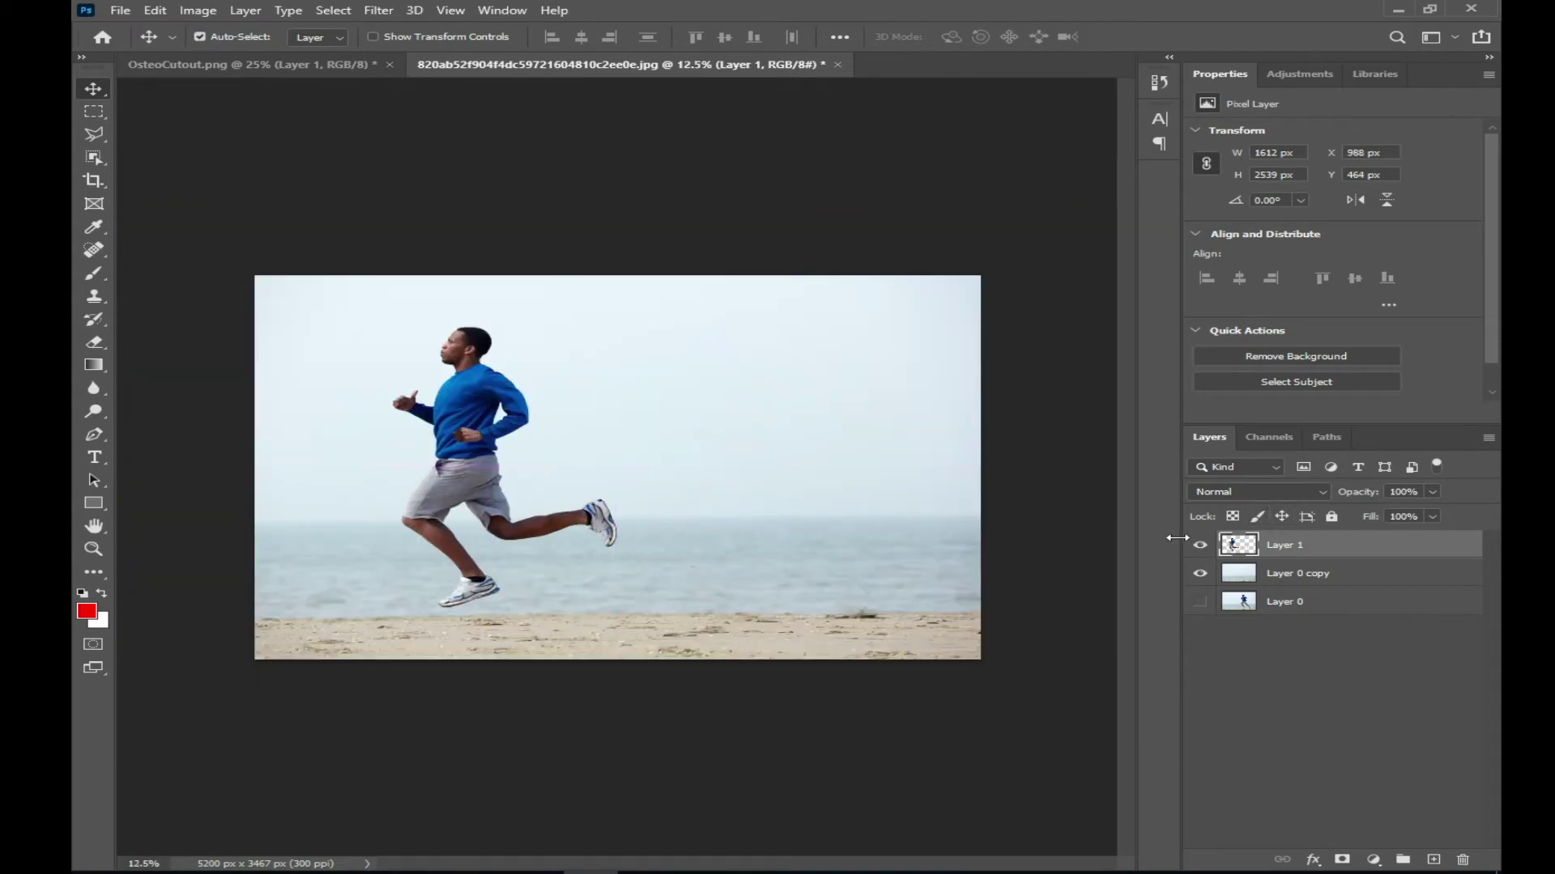
click(1199, 576)
click(1202, 603)
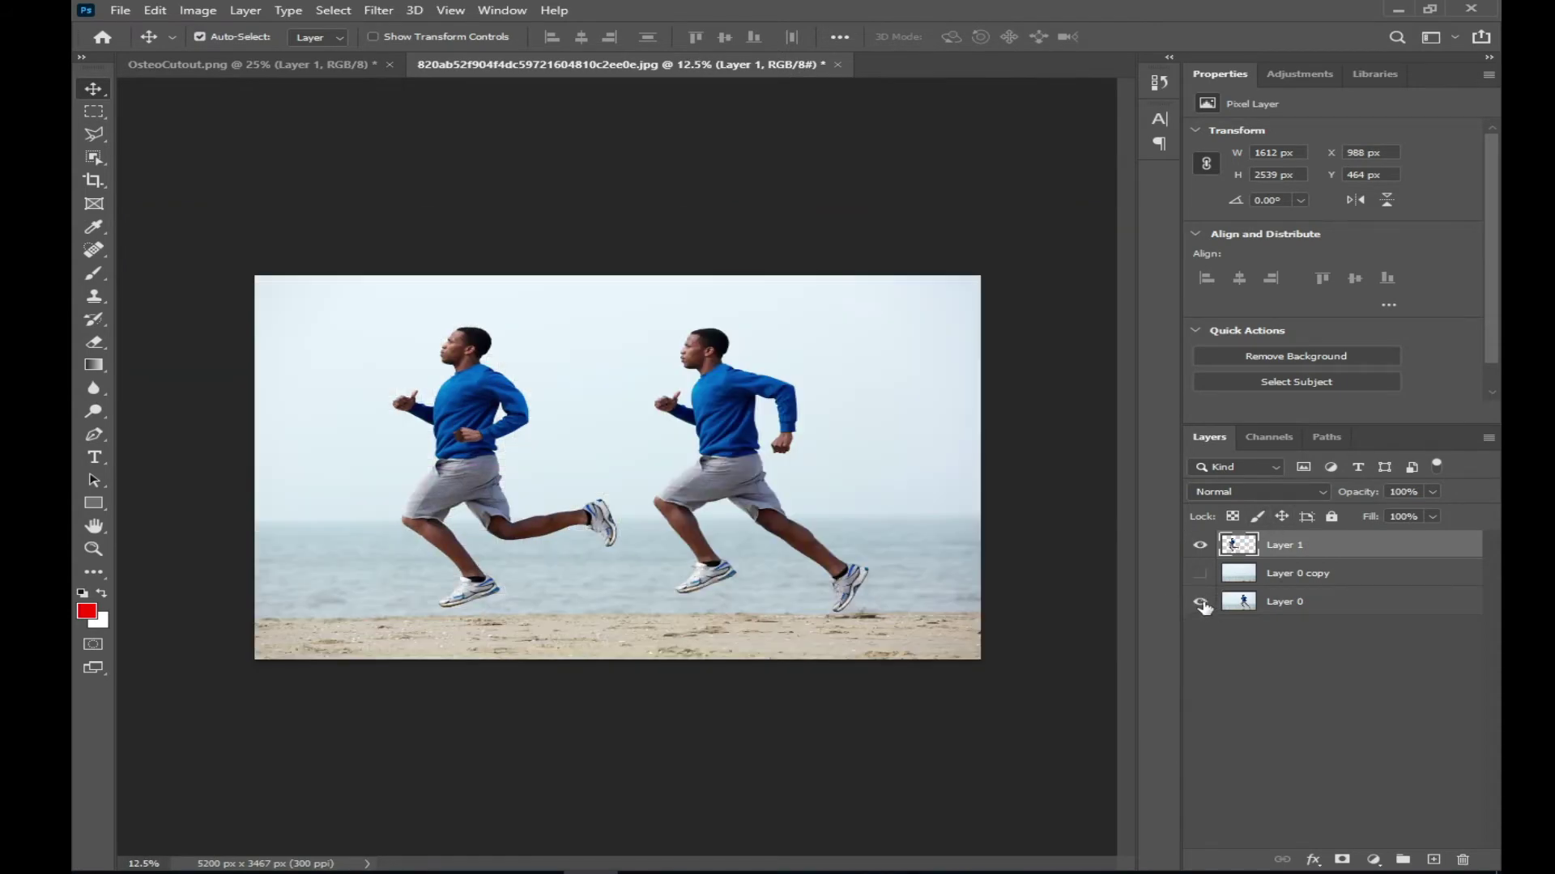
drag(489, 404, 482, 412)
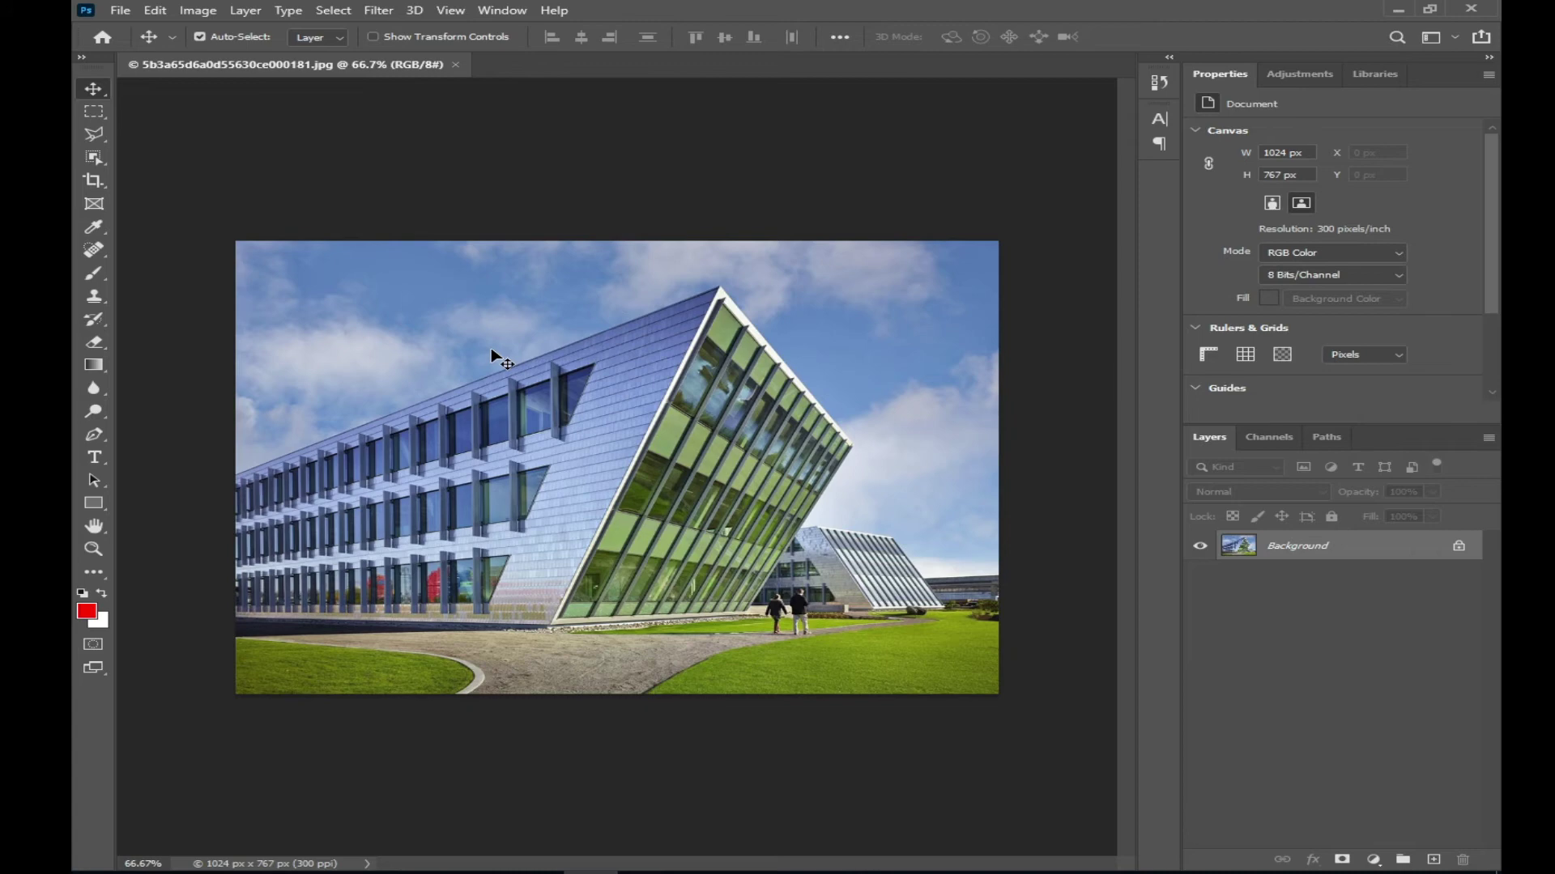
click(150, 10)
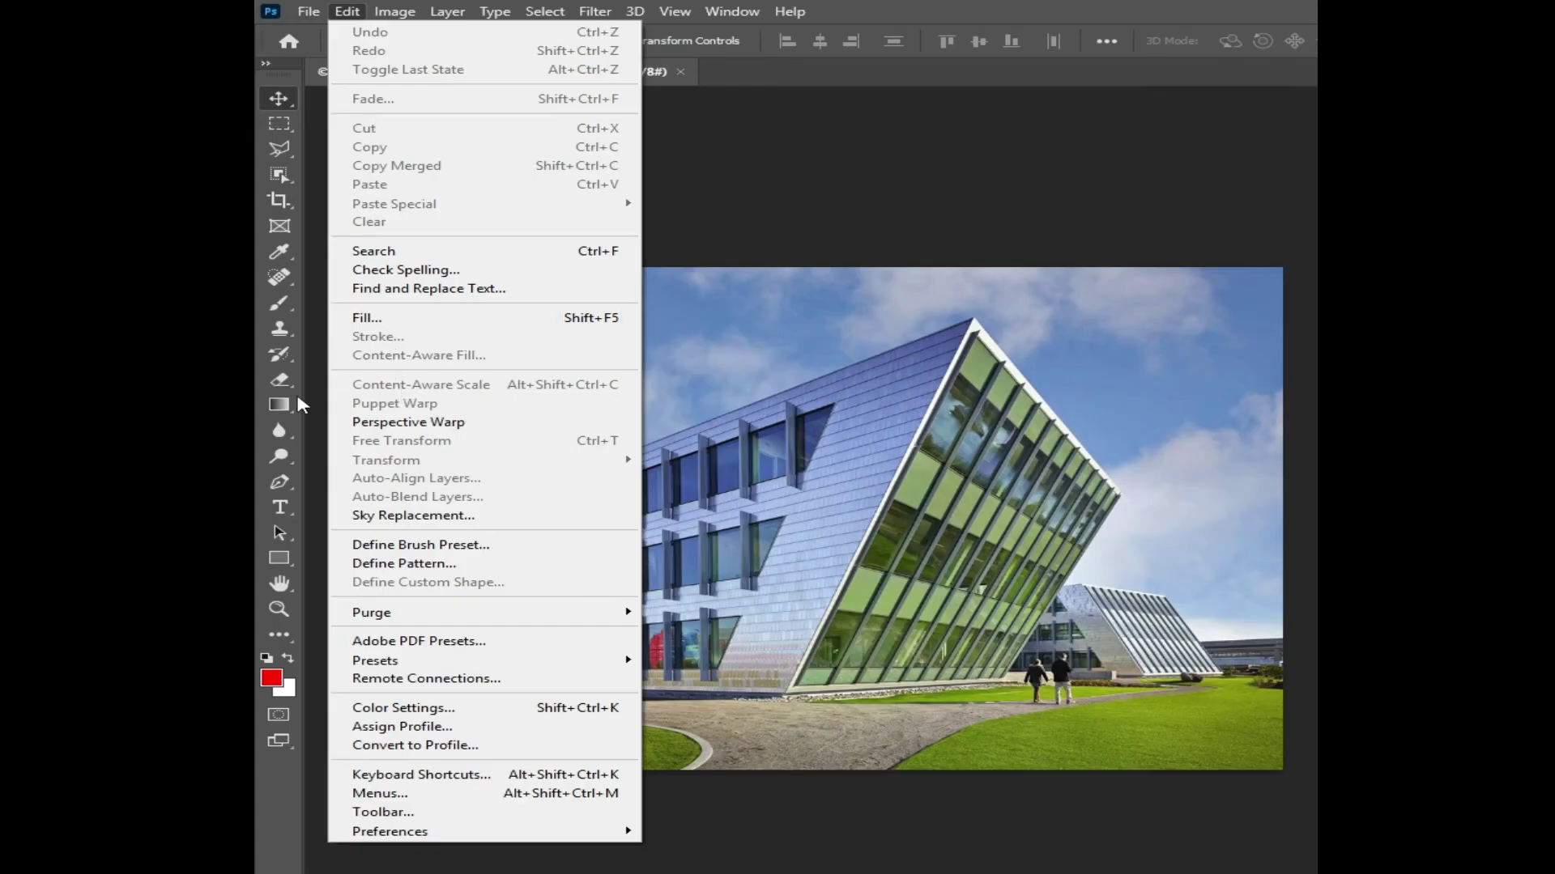
- Convert the building photo's Background into an editable Layer 0 and reopen the Edit menu
click(443, 434)
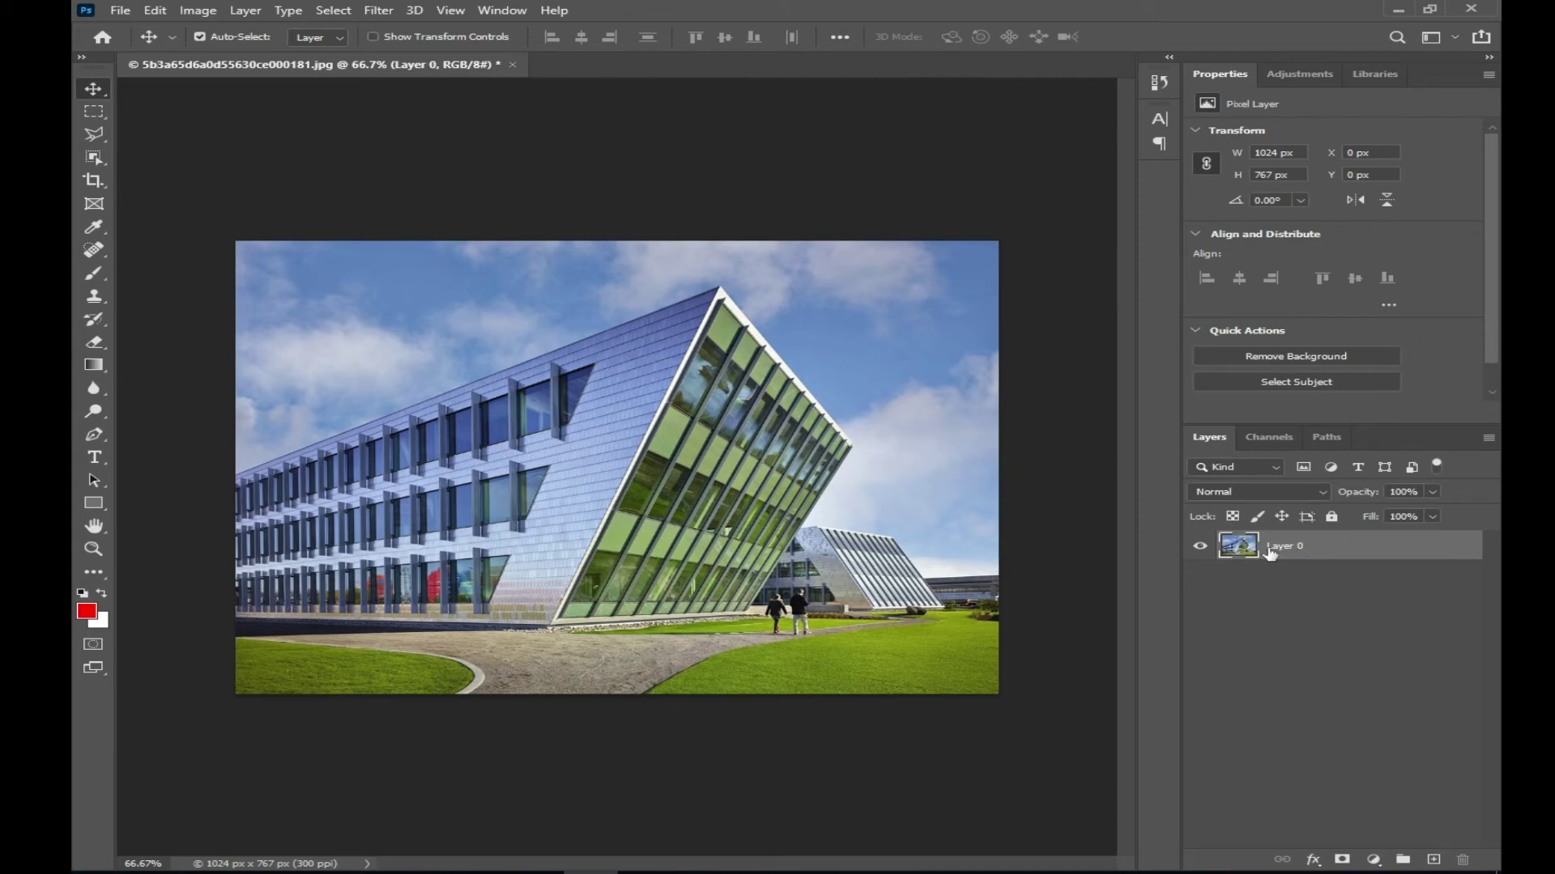
click(155, 10)
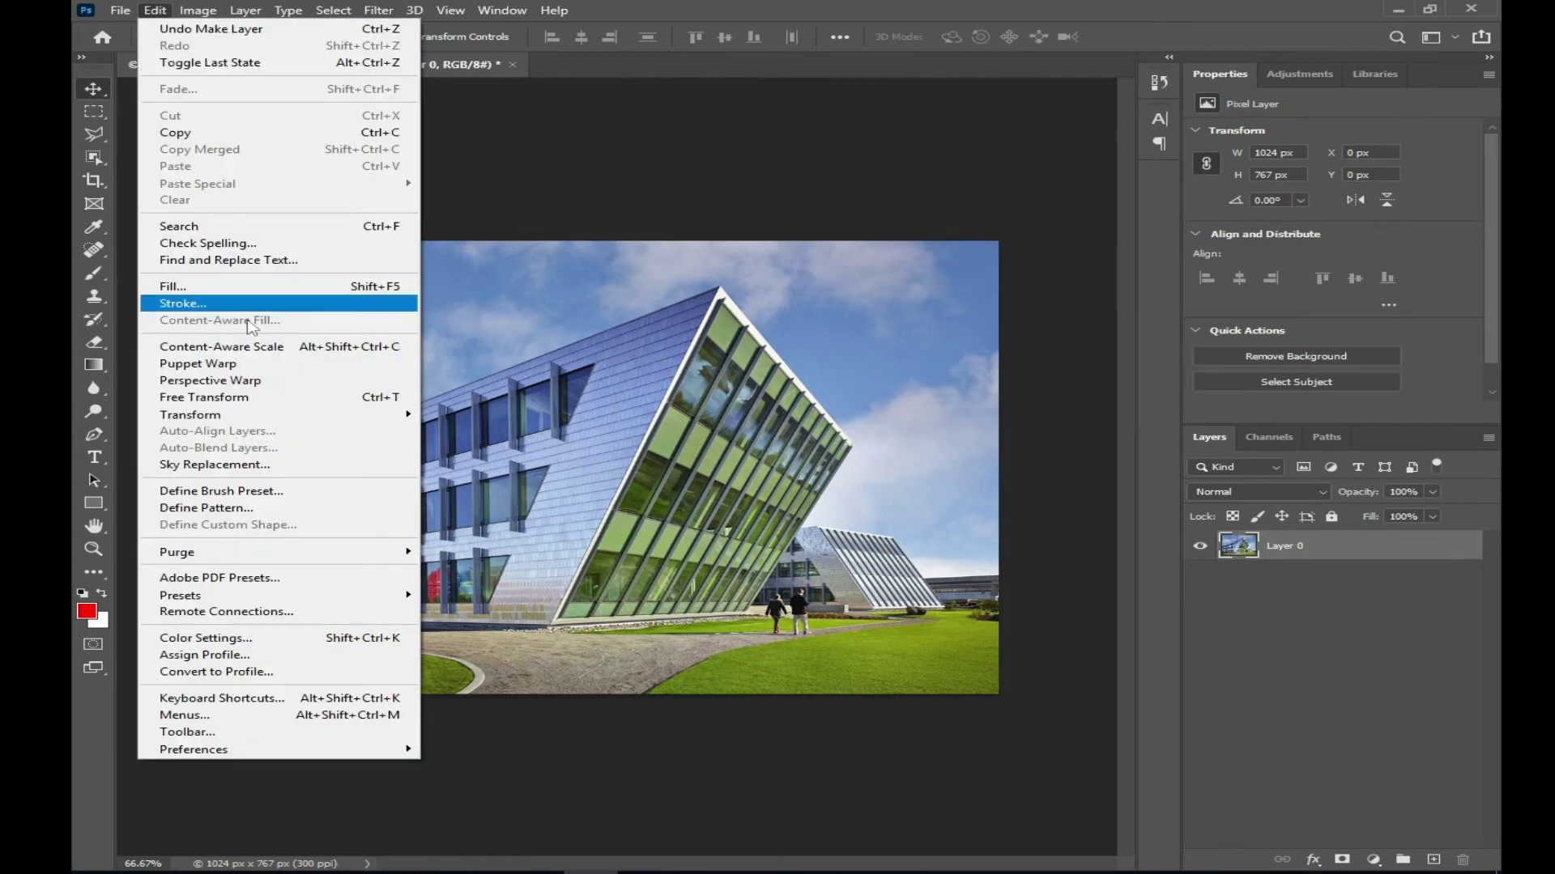
- Start Perspective Warp and fit a first plane over the building's glass front face
click(298, 381)
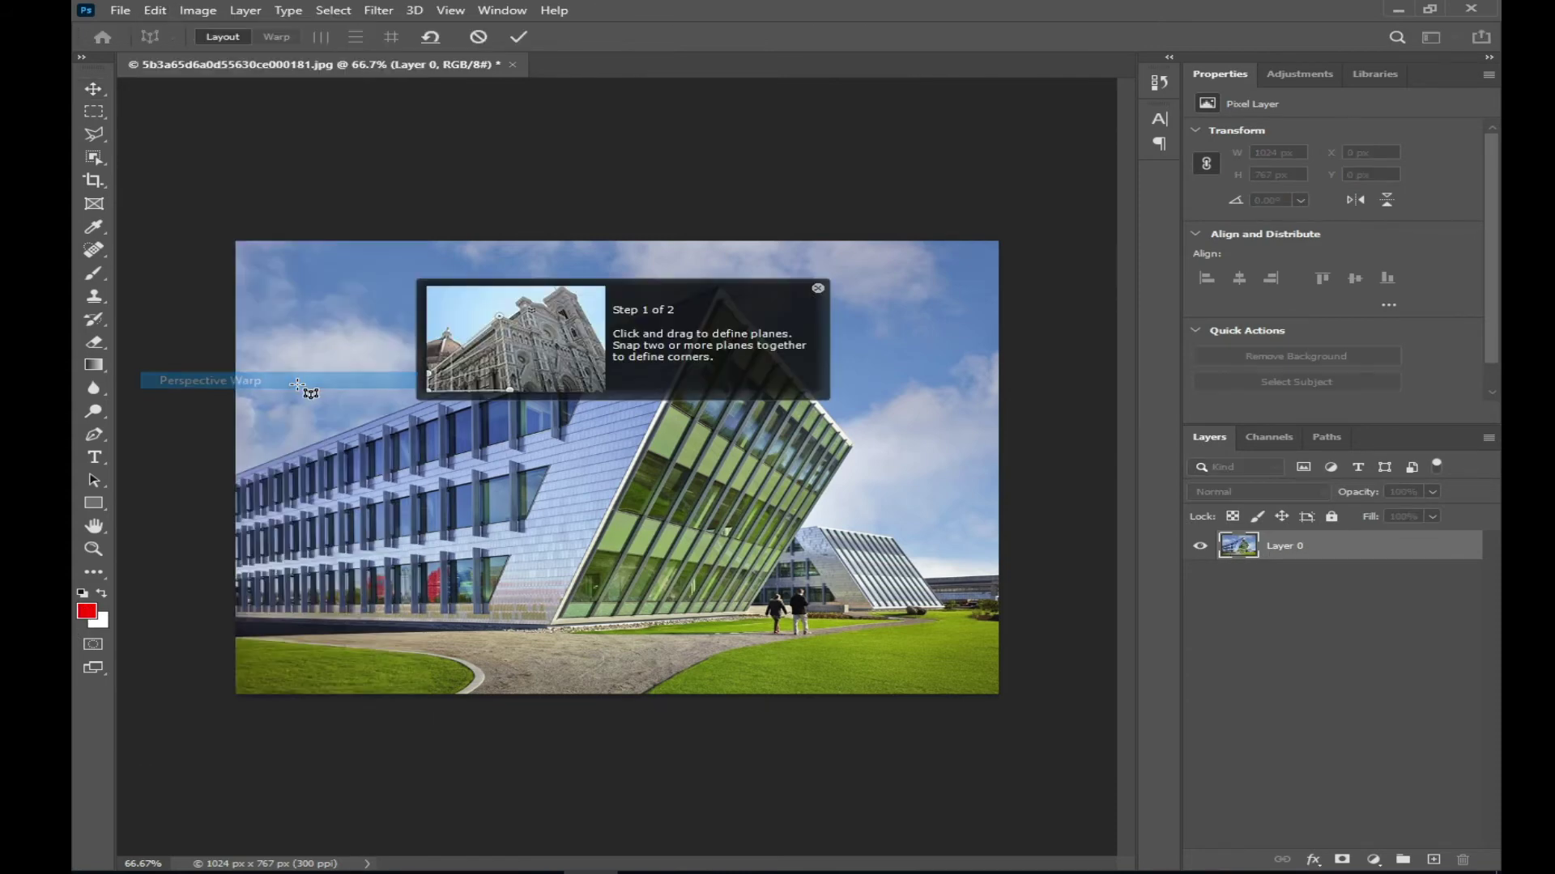
mouse_move(925, 280)
mouse_down()
mouse_move(757, 527)
mouse_move(734, 589)
mouse_up()
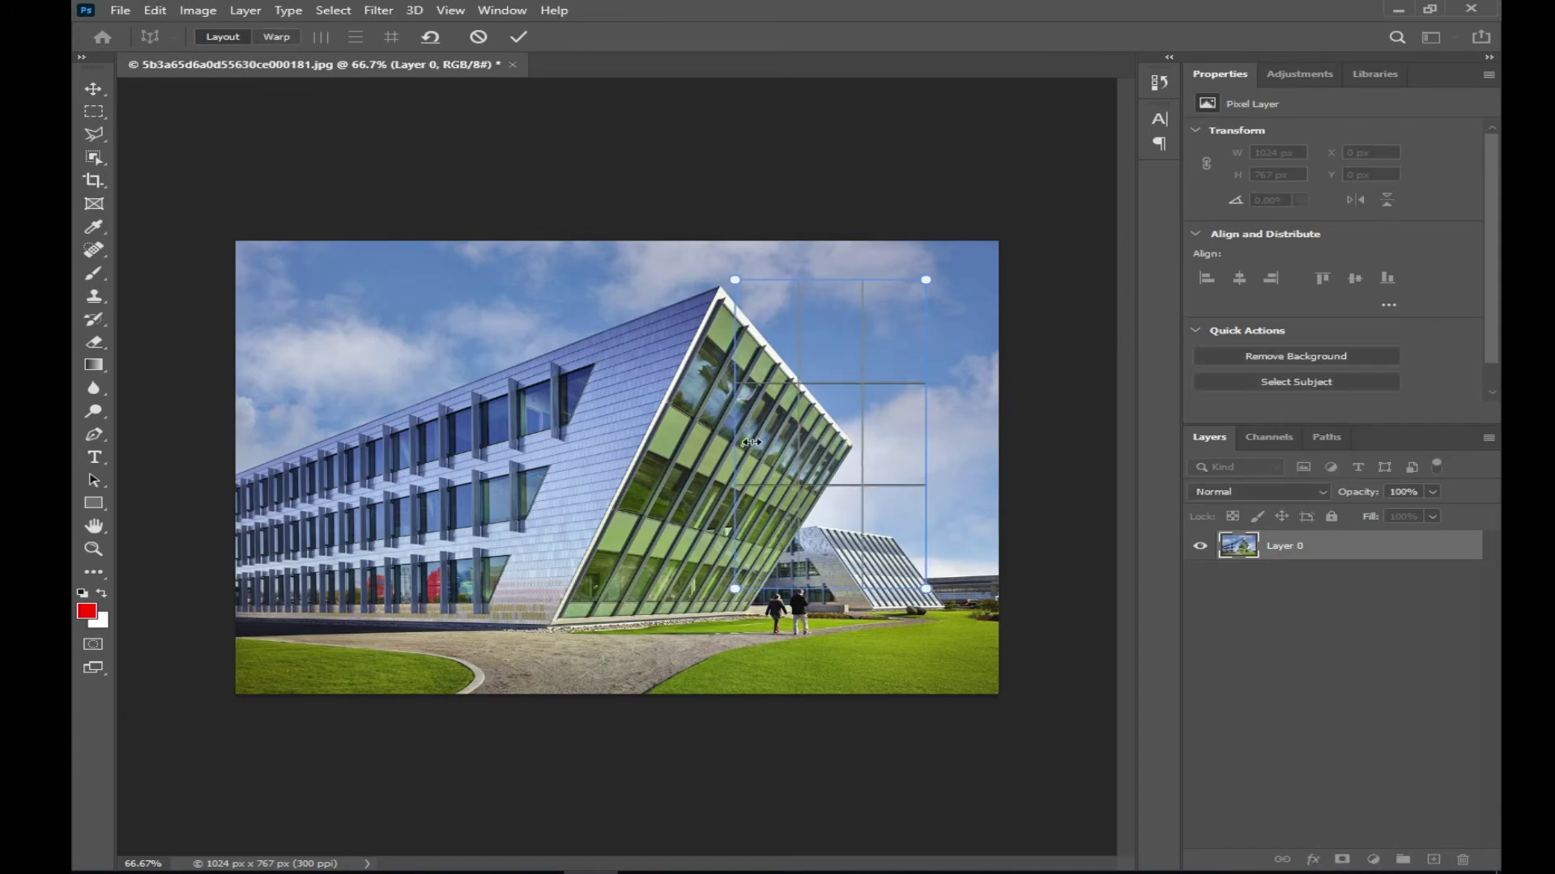
drag(735, 279, 718, 290)
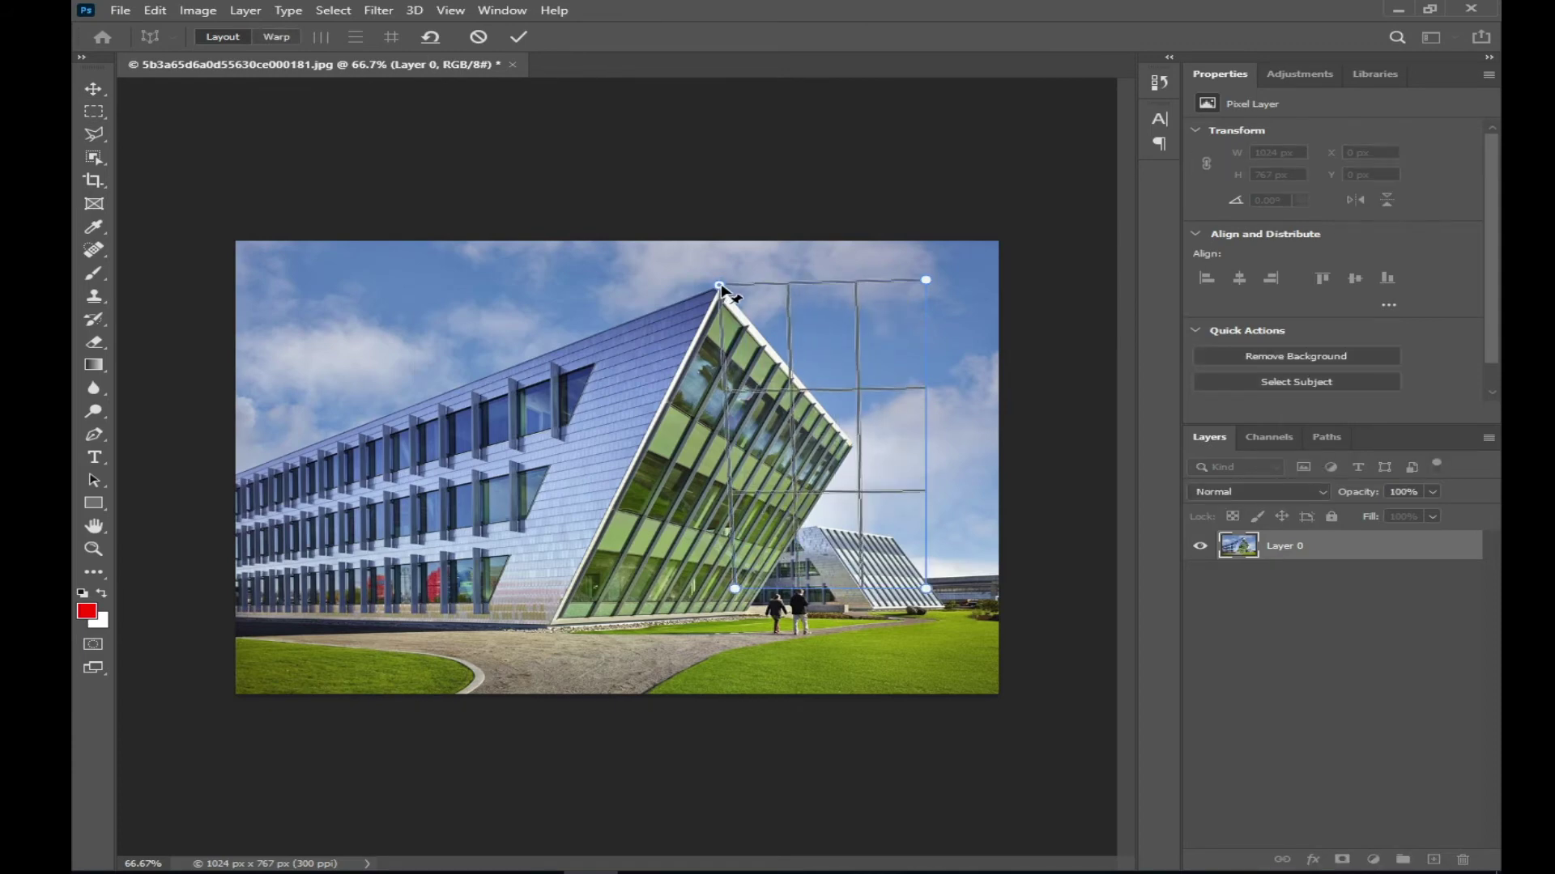
drag(926, 279, 850, 444)
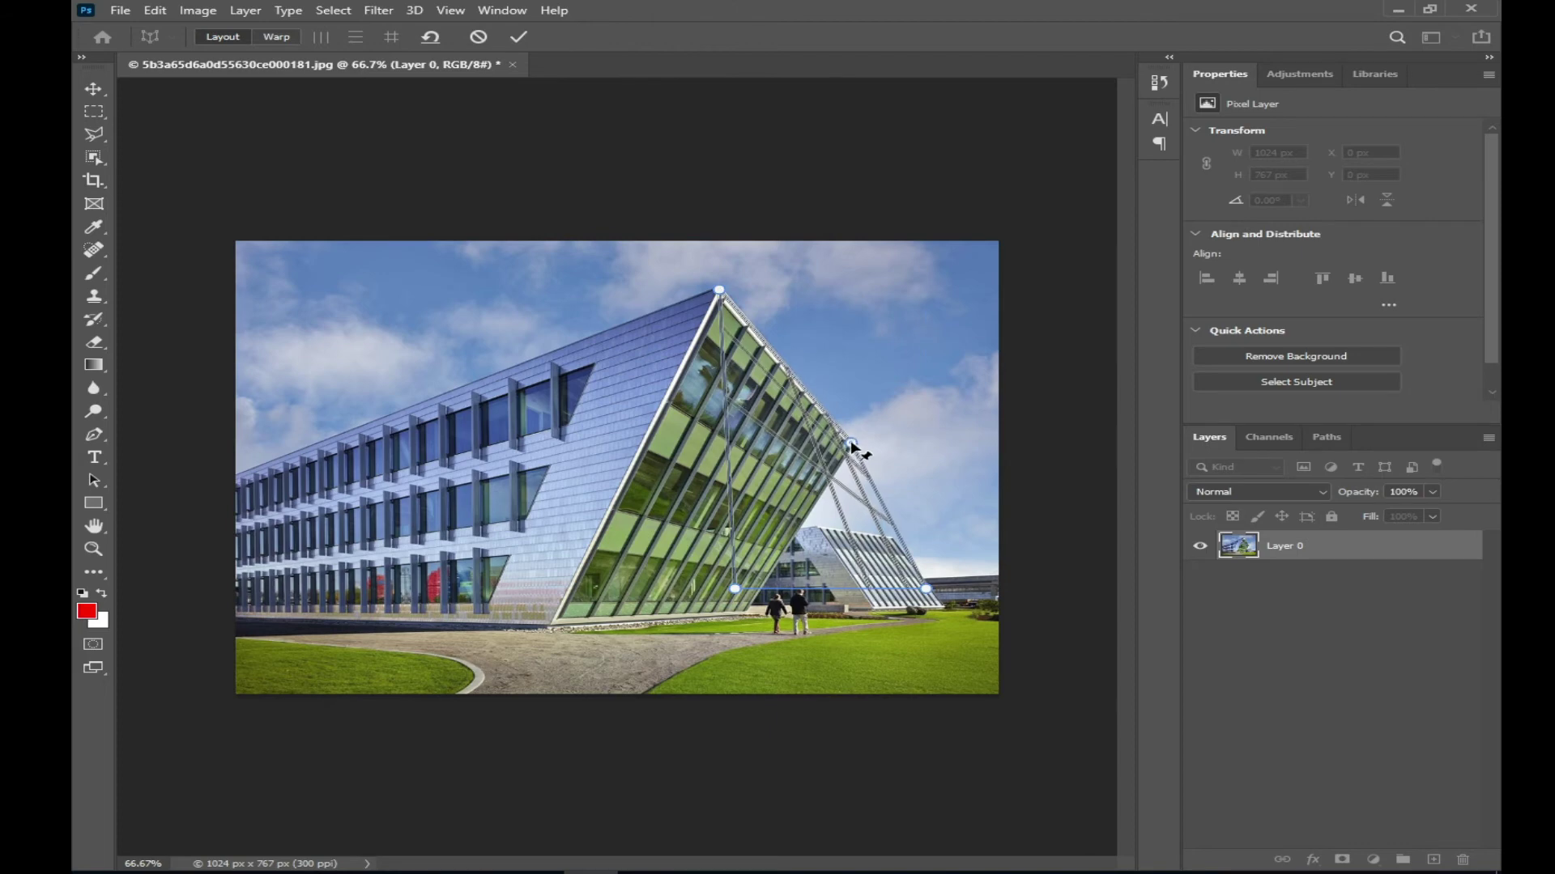
drag(735, 589, 727, 597)
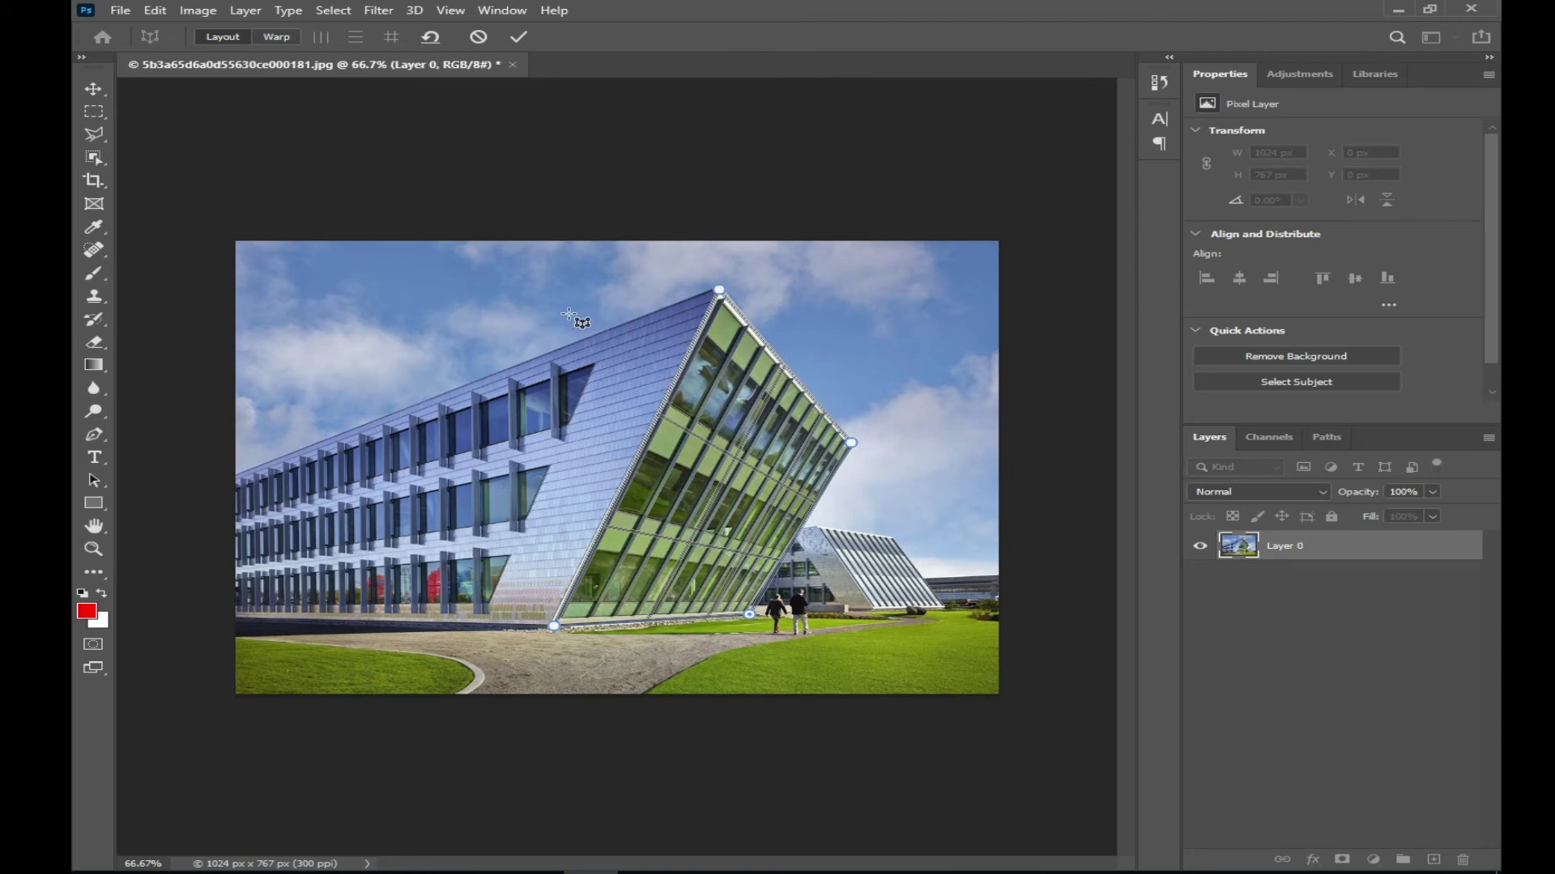
- Draw a second plane along the long left facade, its top corner near the roof peak
mouse_move(459, 620)
mouse_down()
mouse_move(285, 291)
mouse_move(236, 476)
mouse_up()
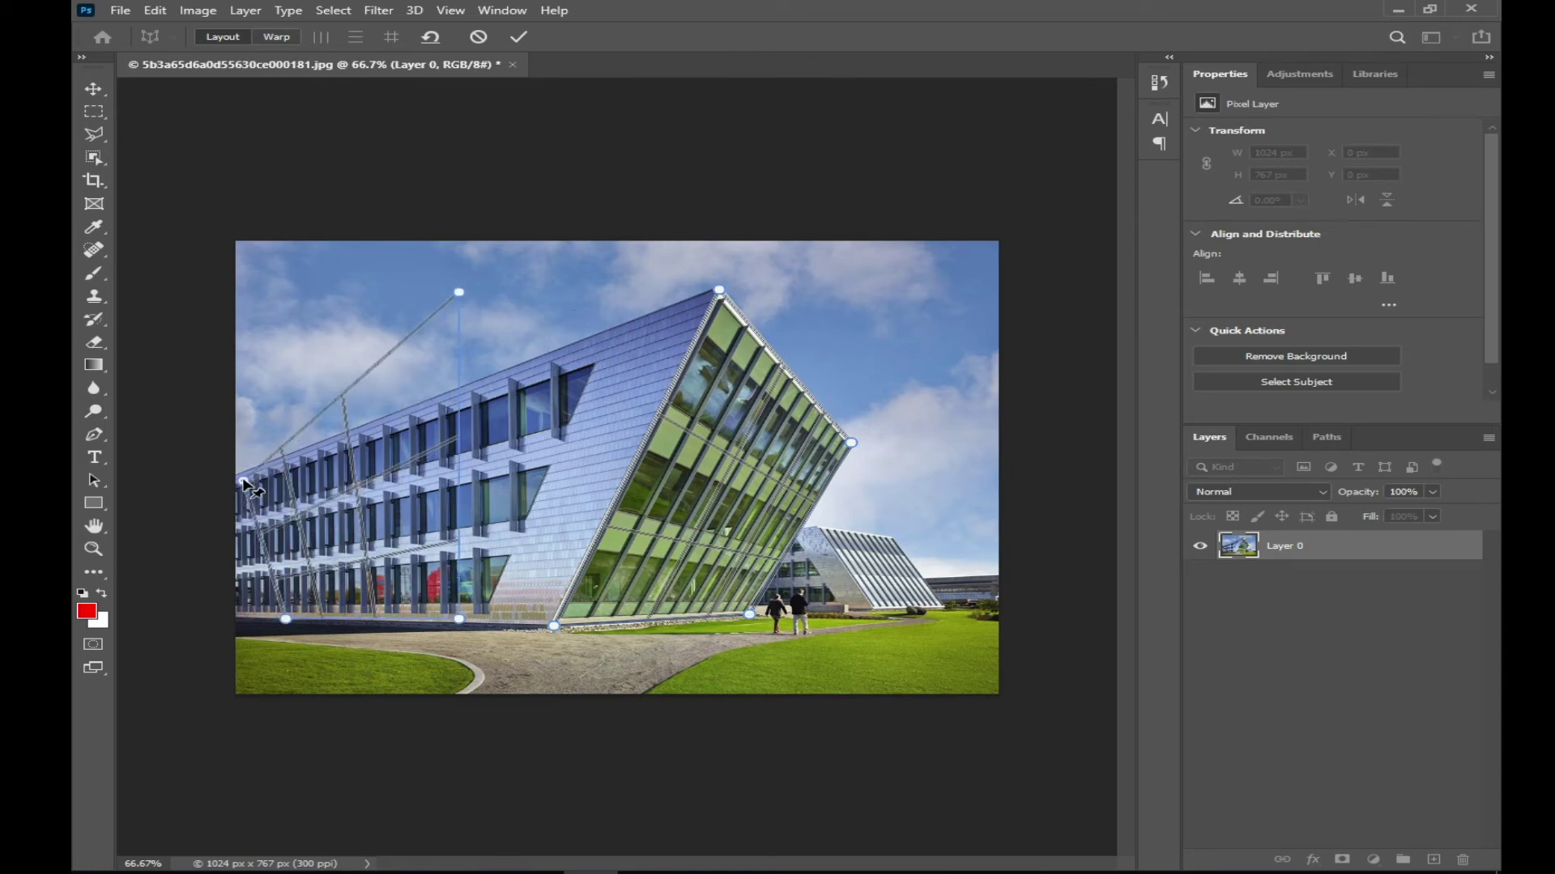
drag(286, 620, 236, 622)
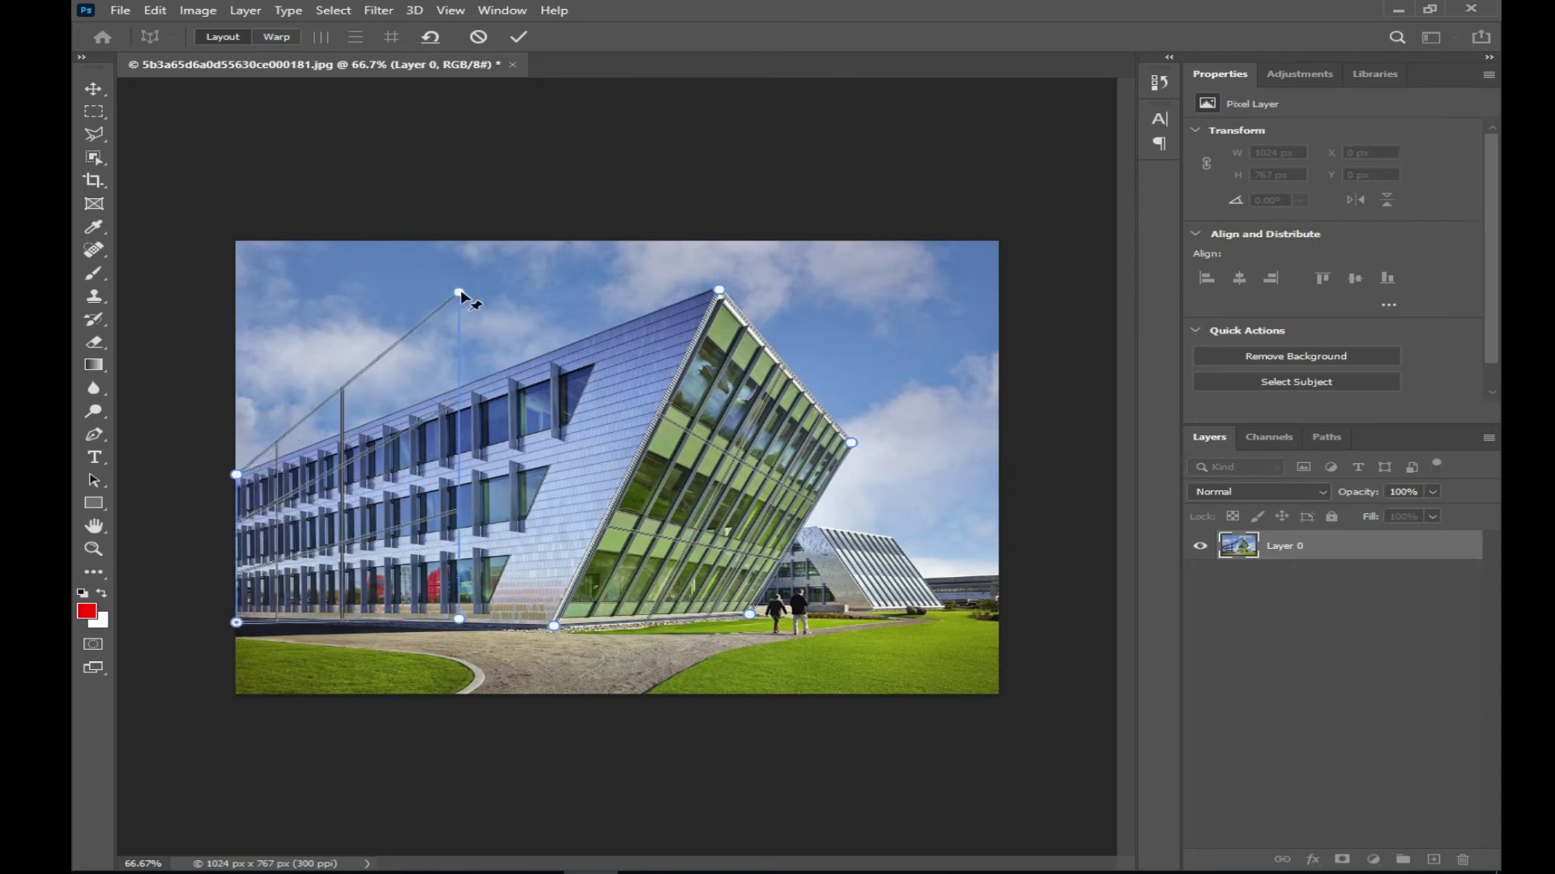
drag(459, 292, 705, 295)
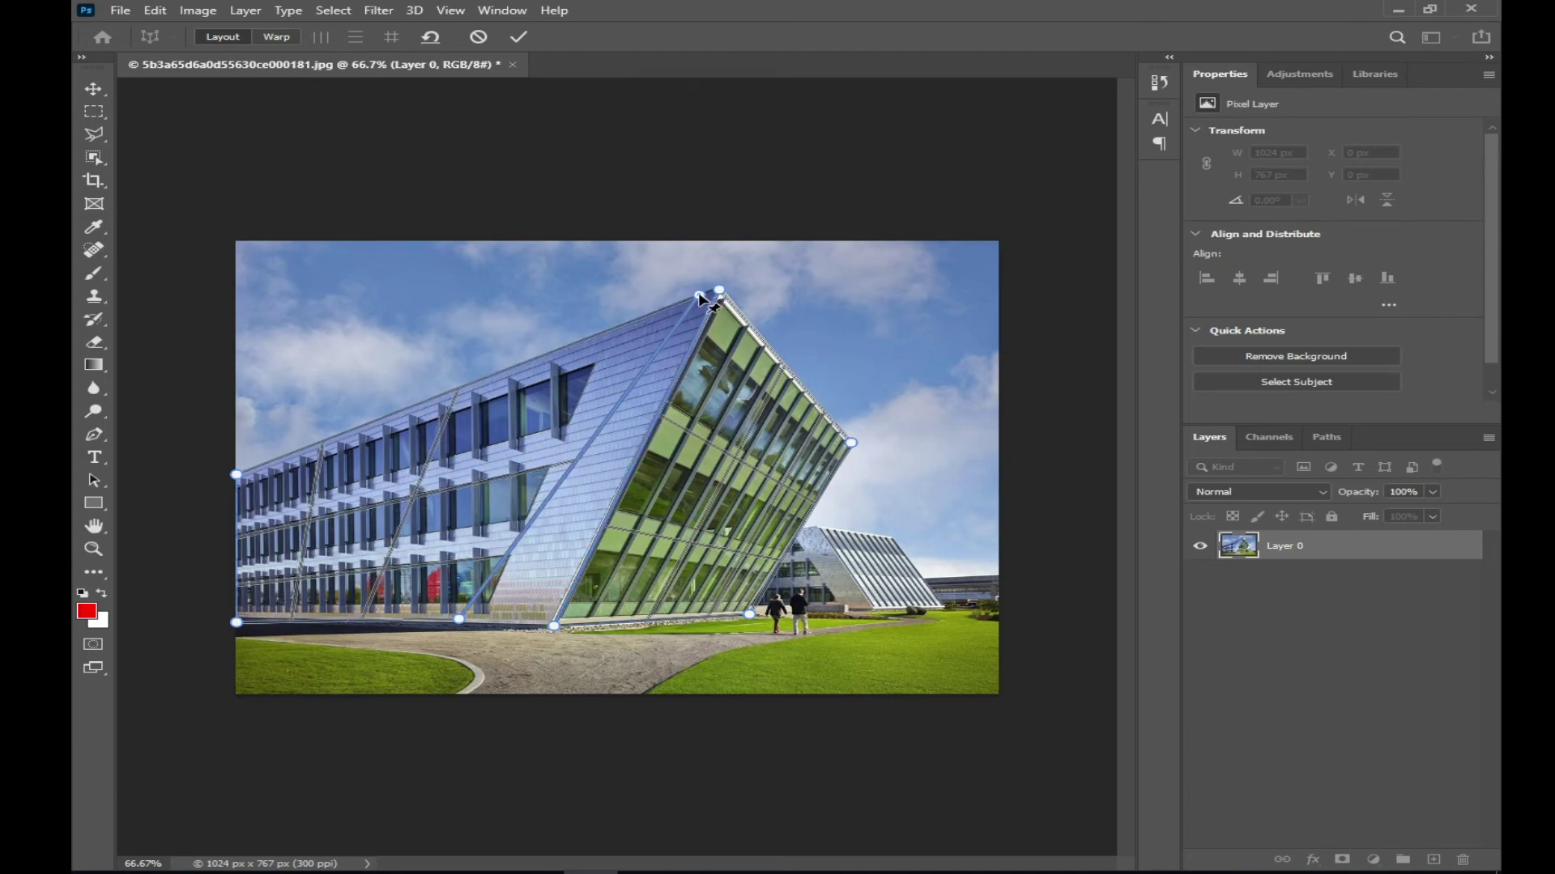
drag(705, 294, 654, 296)
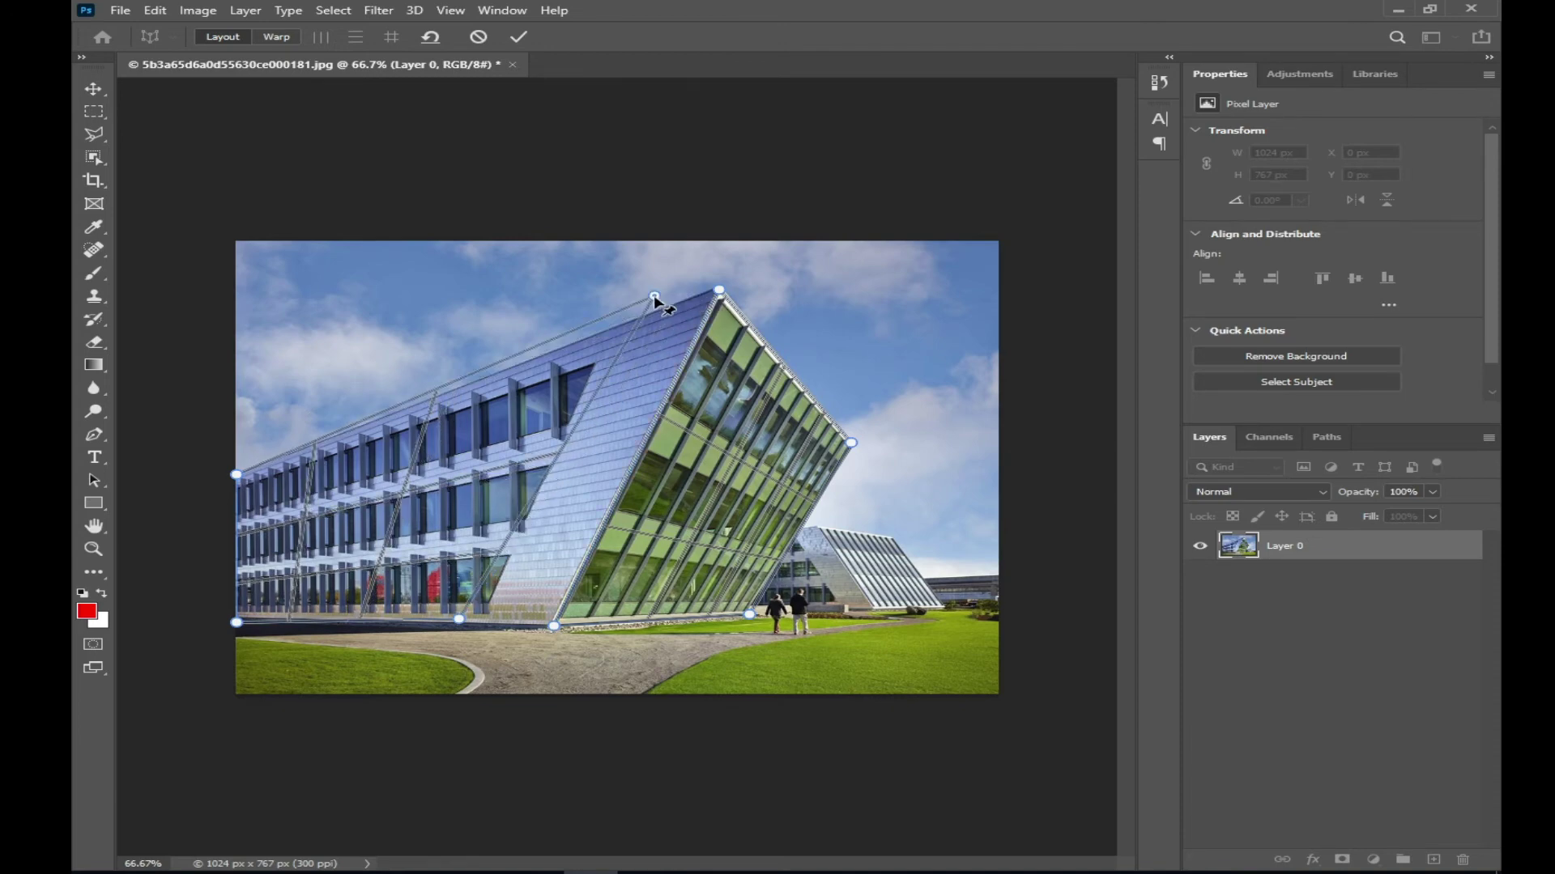
key(ctrl+plus)
key(ctrl+plus)
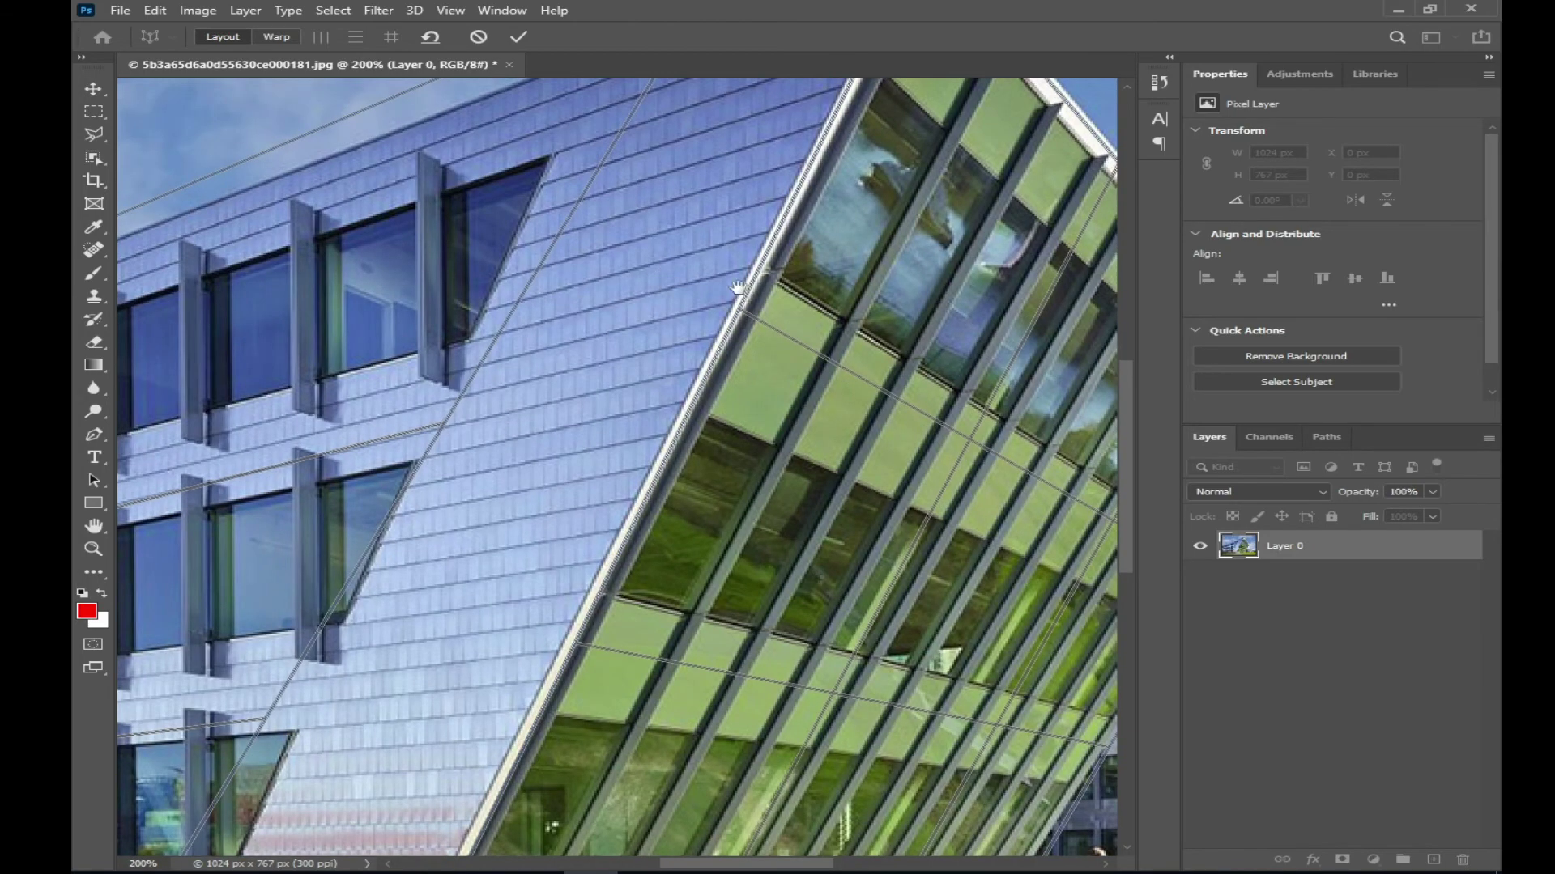
- Zoom in and pin the plane's top corner on the roof peak and lower-left corner on the facade
scroll(738, 288, up, 3)
mouse_move(727, 221)
mouse_down()
mouse_move(892, 229)
mouse_move(908, 204)
mouse_up()
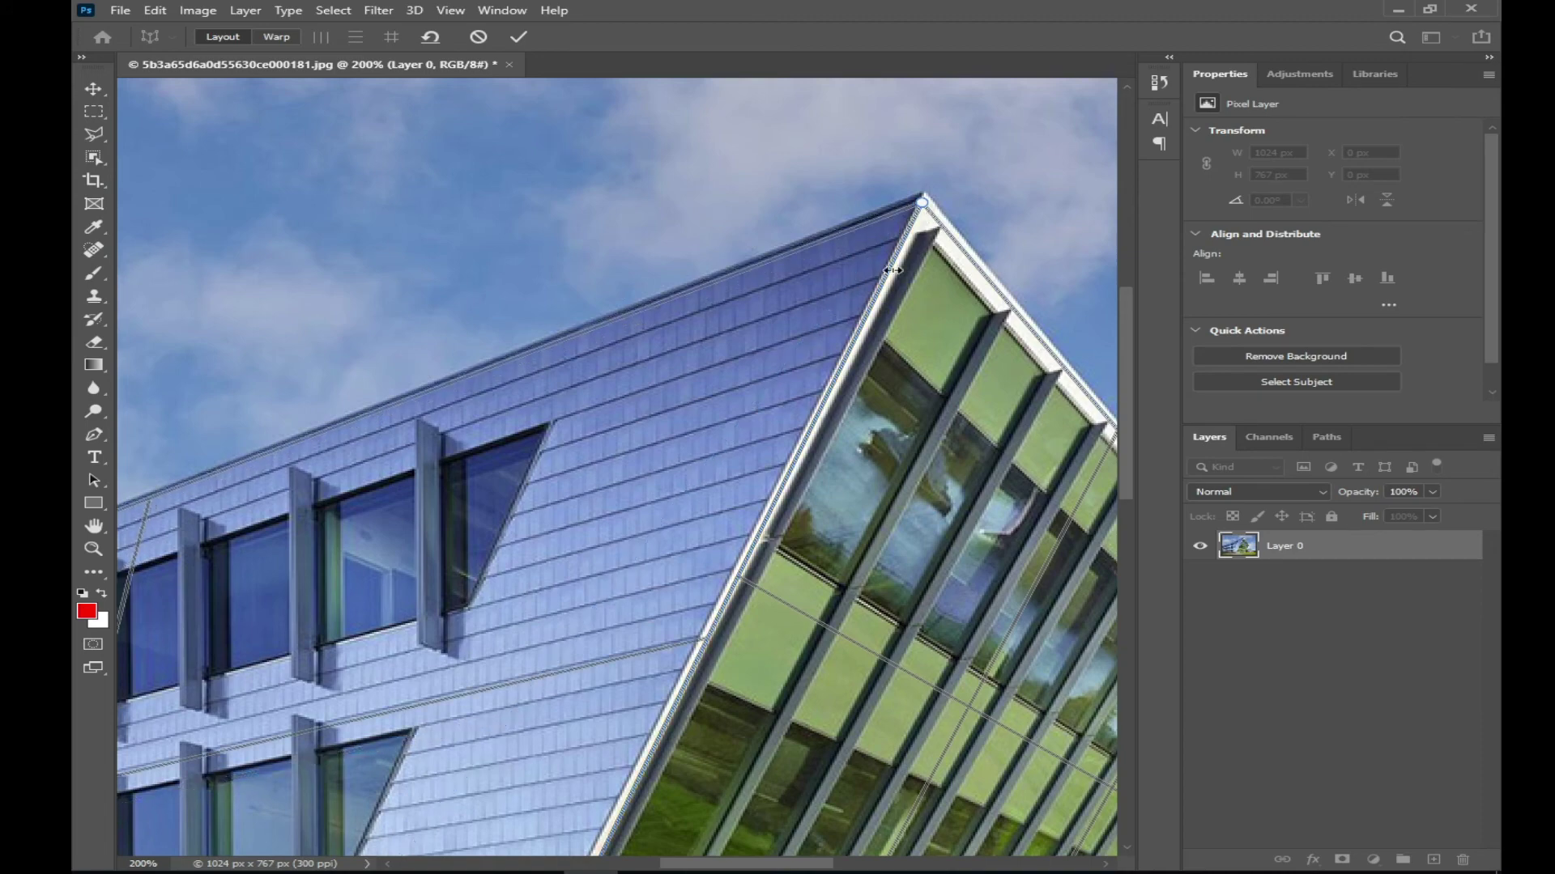
key(ctrl+minus)
key(ctrl+minus)
key(ctrl+minus)
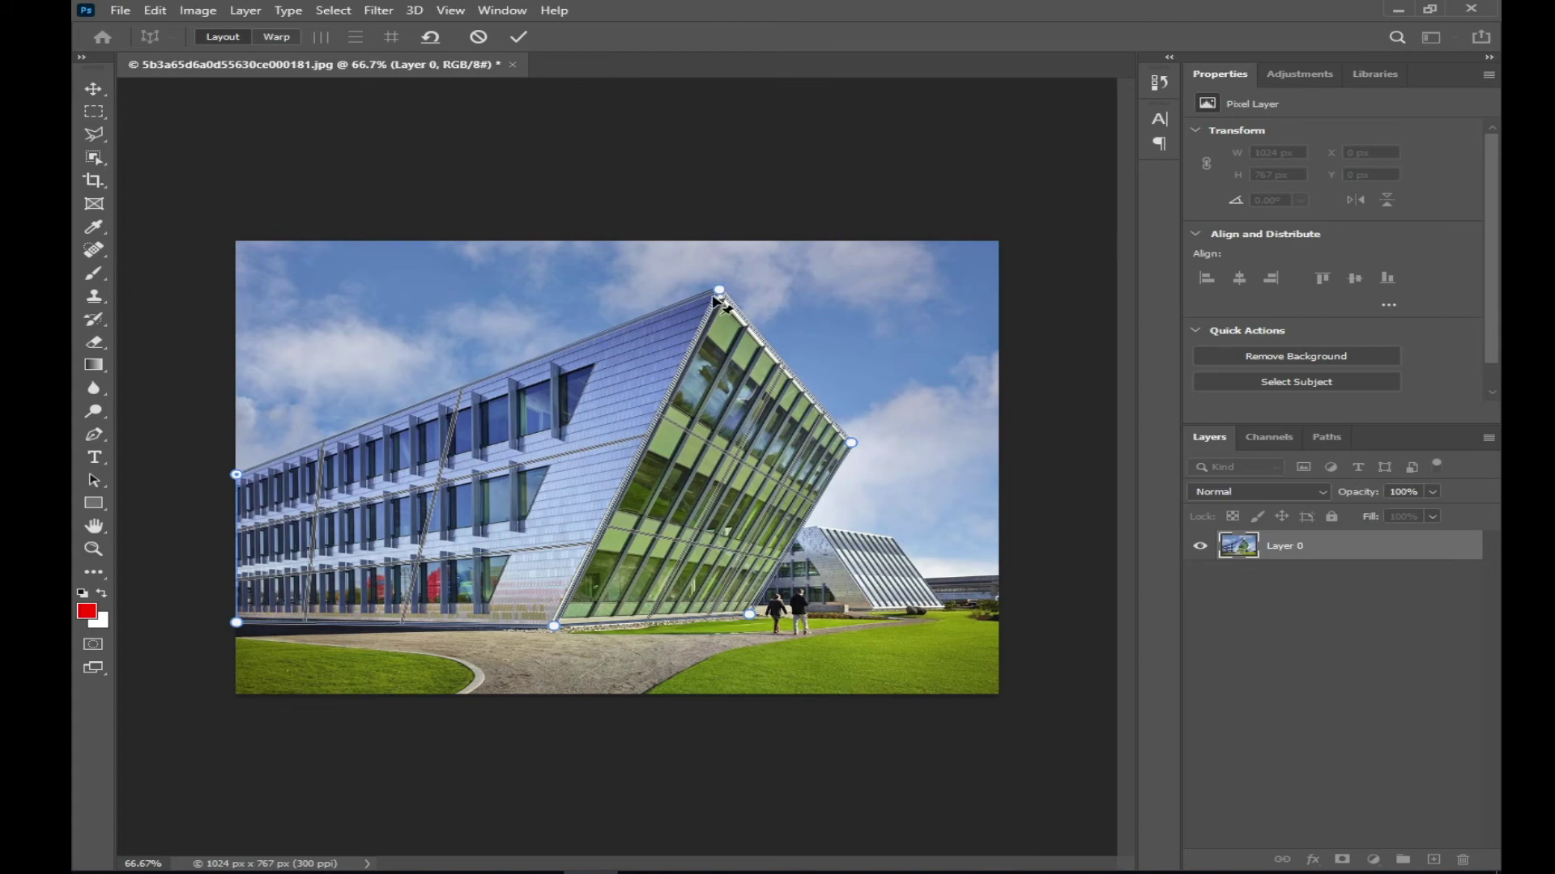
key(ctrl+plus)
key(ctrl+plus)
drag(713, 267, 619, 447)
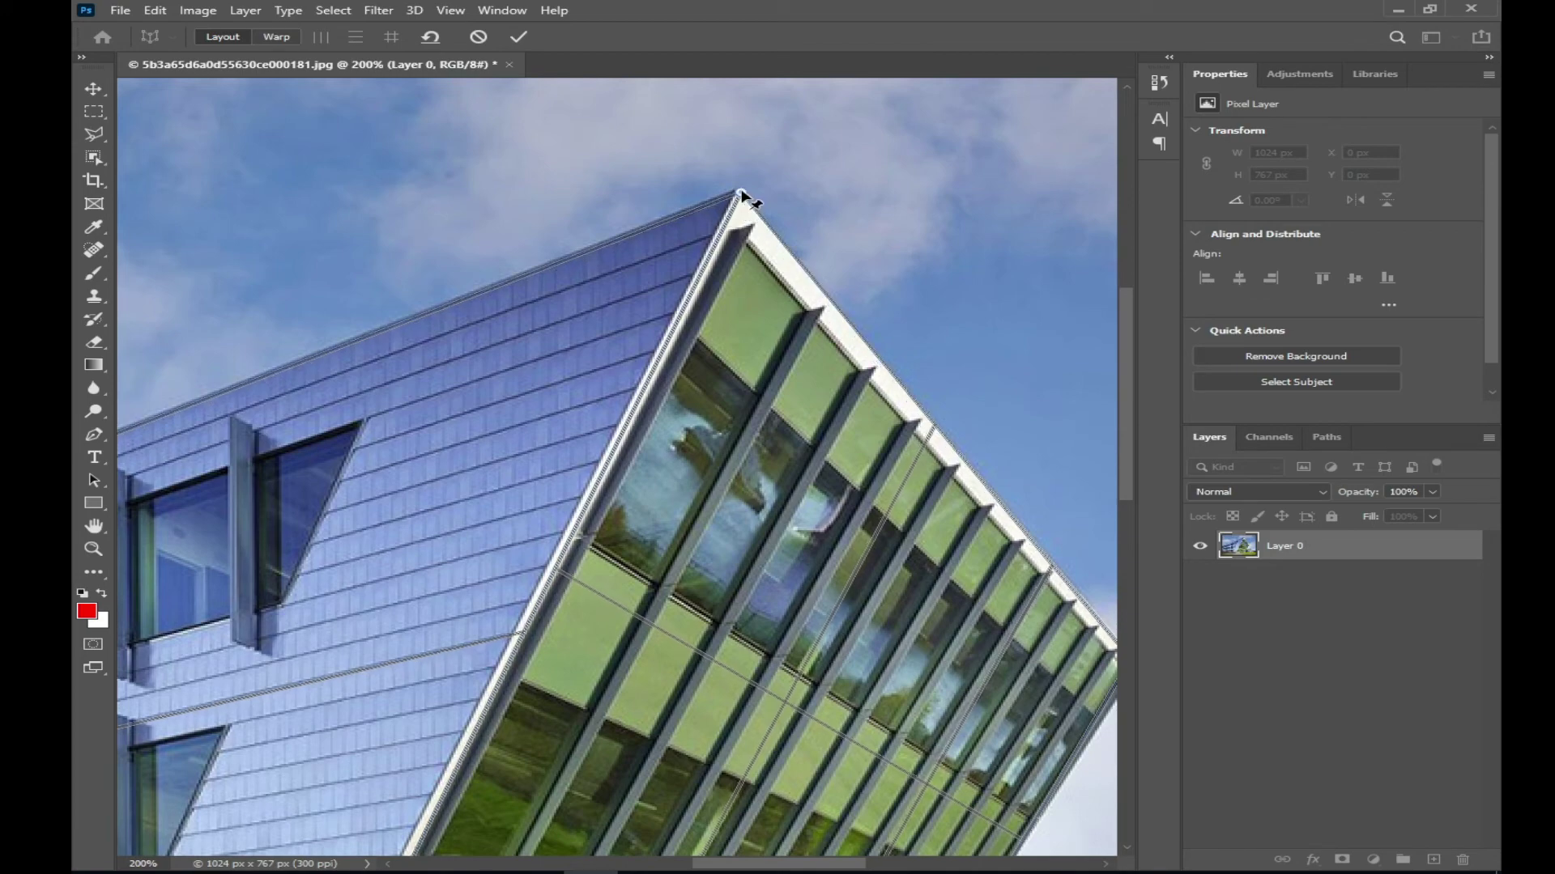
drag(740, 197, 741, 194)
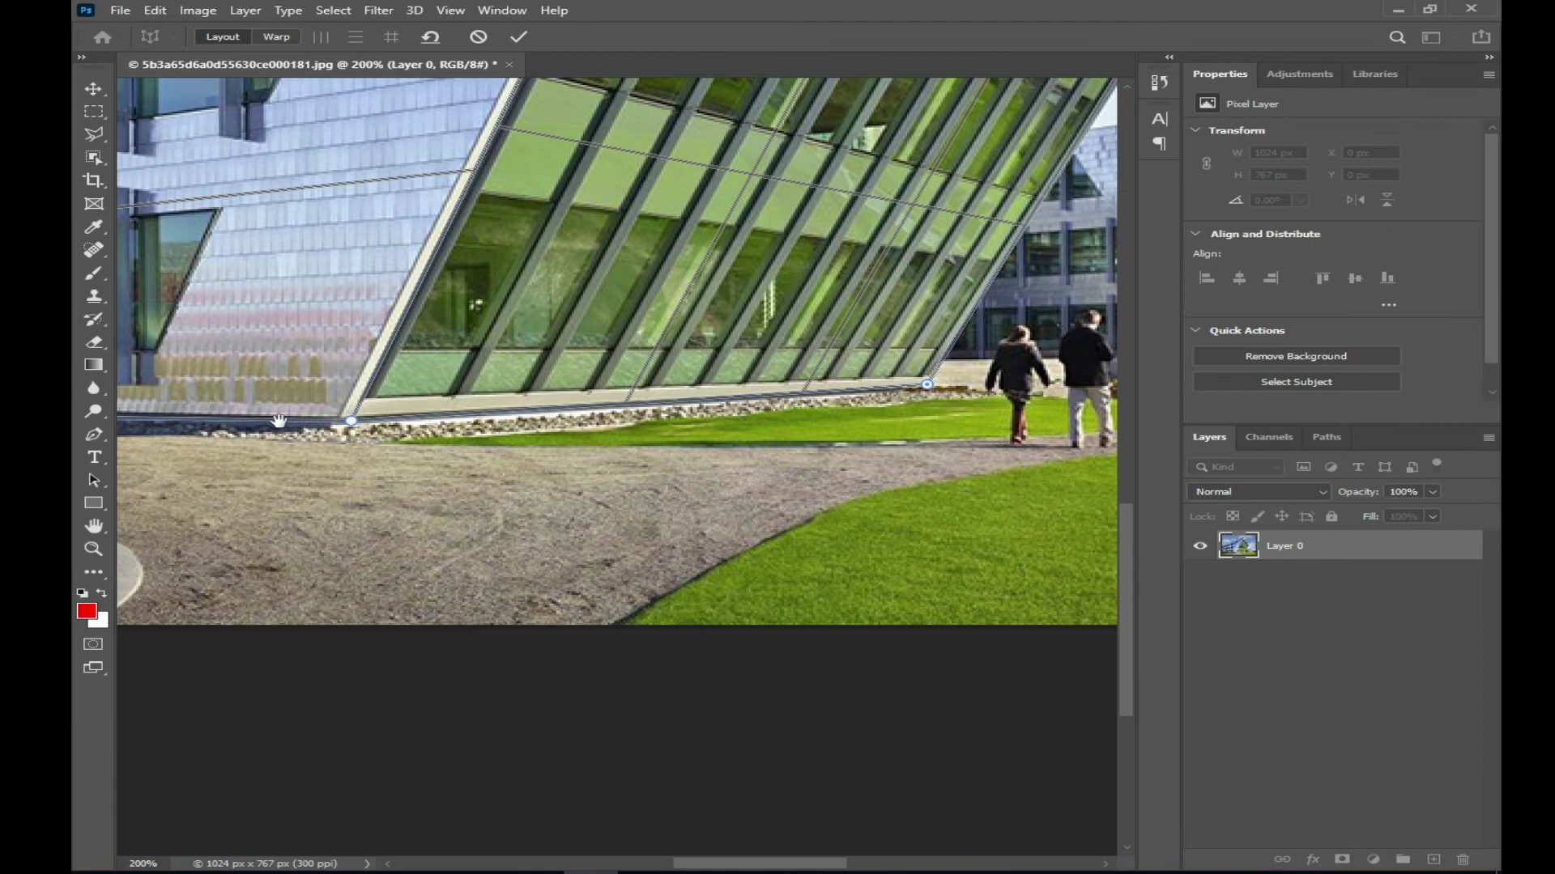
drag(279, 420, 674, 480)
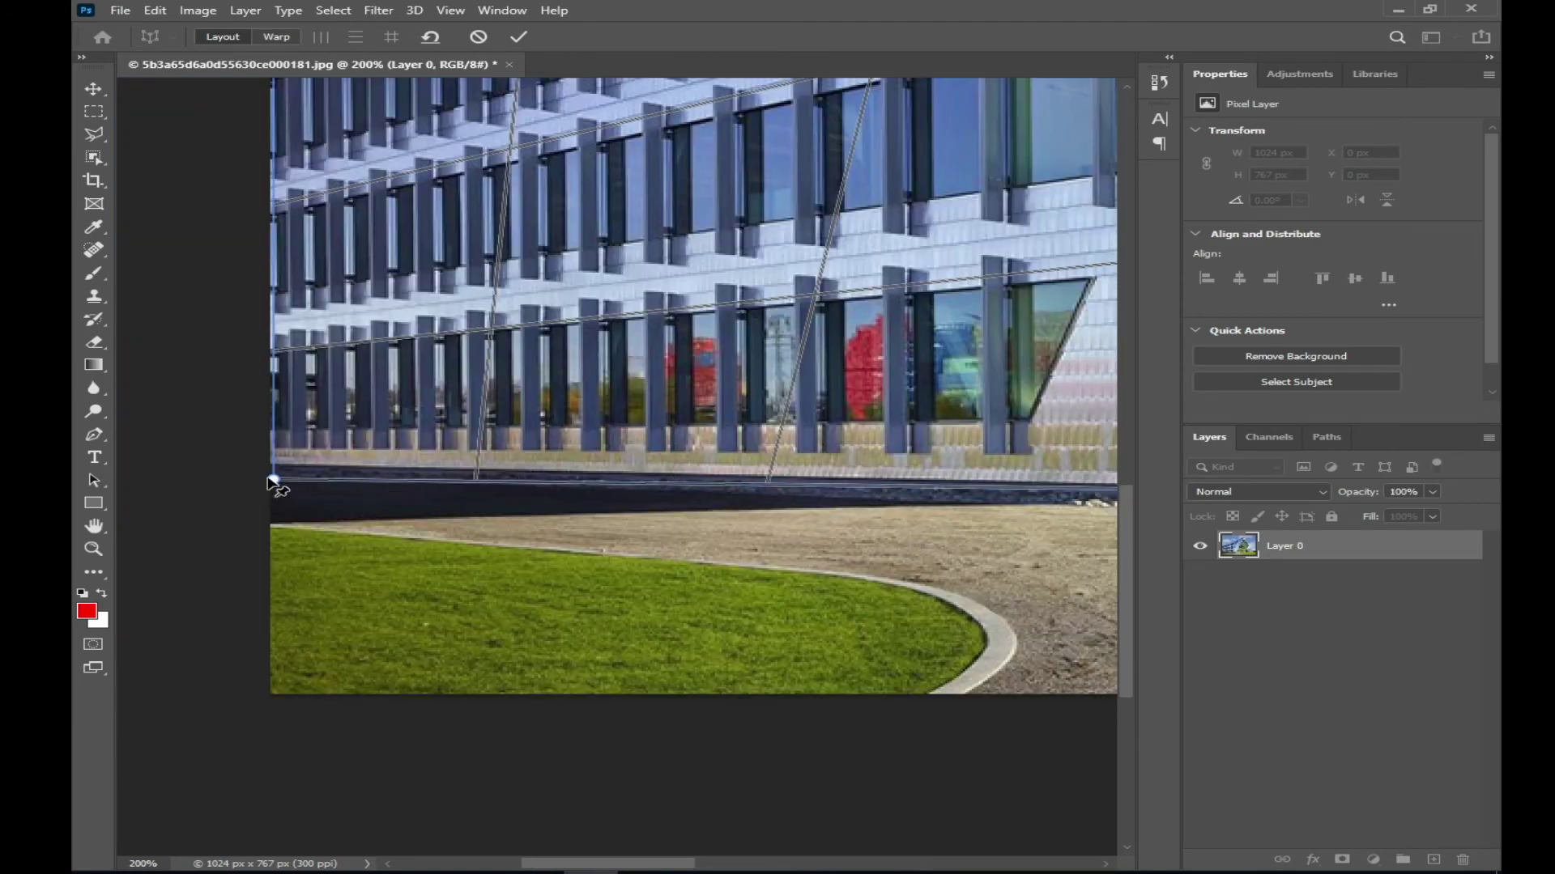
drag(274, 482, 265, 467)
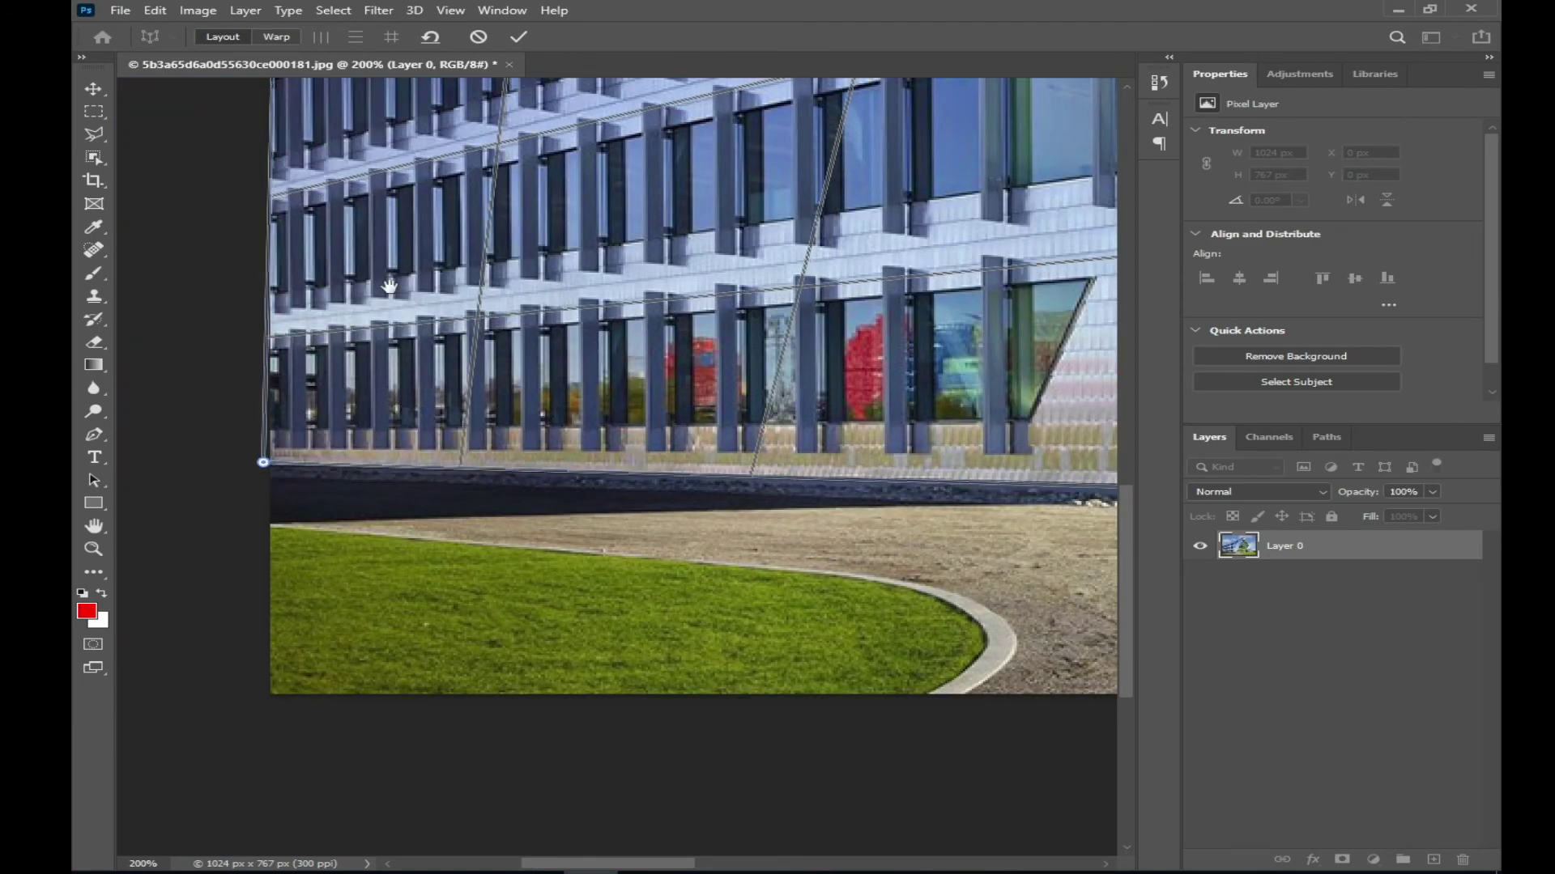
key(ctrl+0)
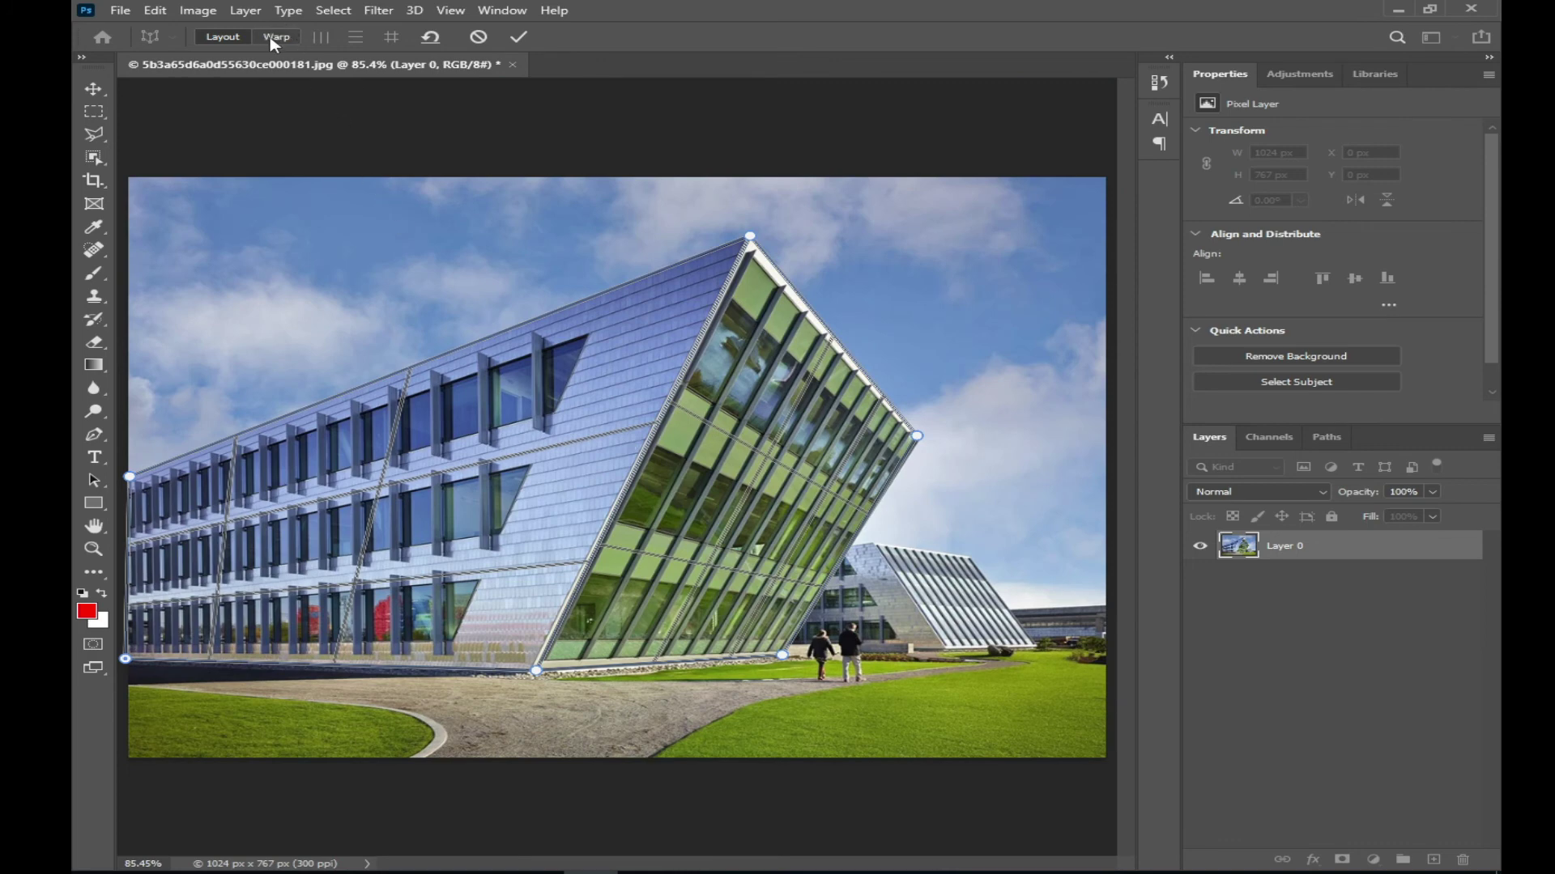
- In Warp mode, drag the pins to square the building's corner and commit the warp
click(279, 37)
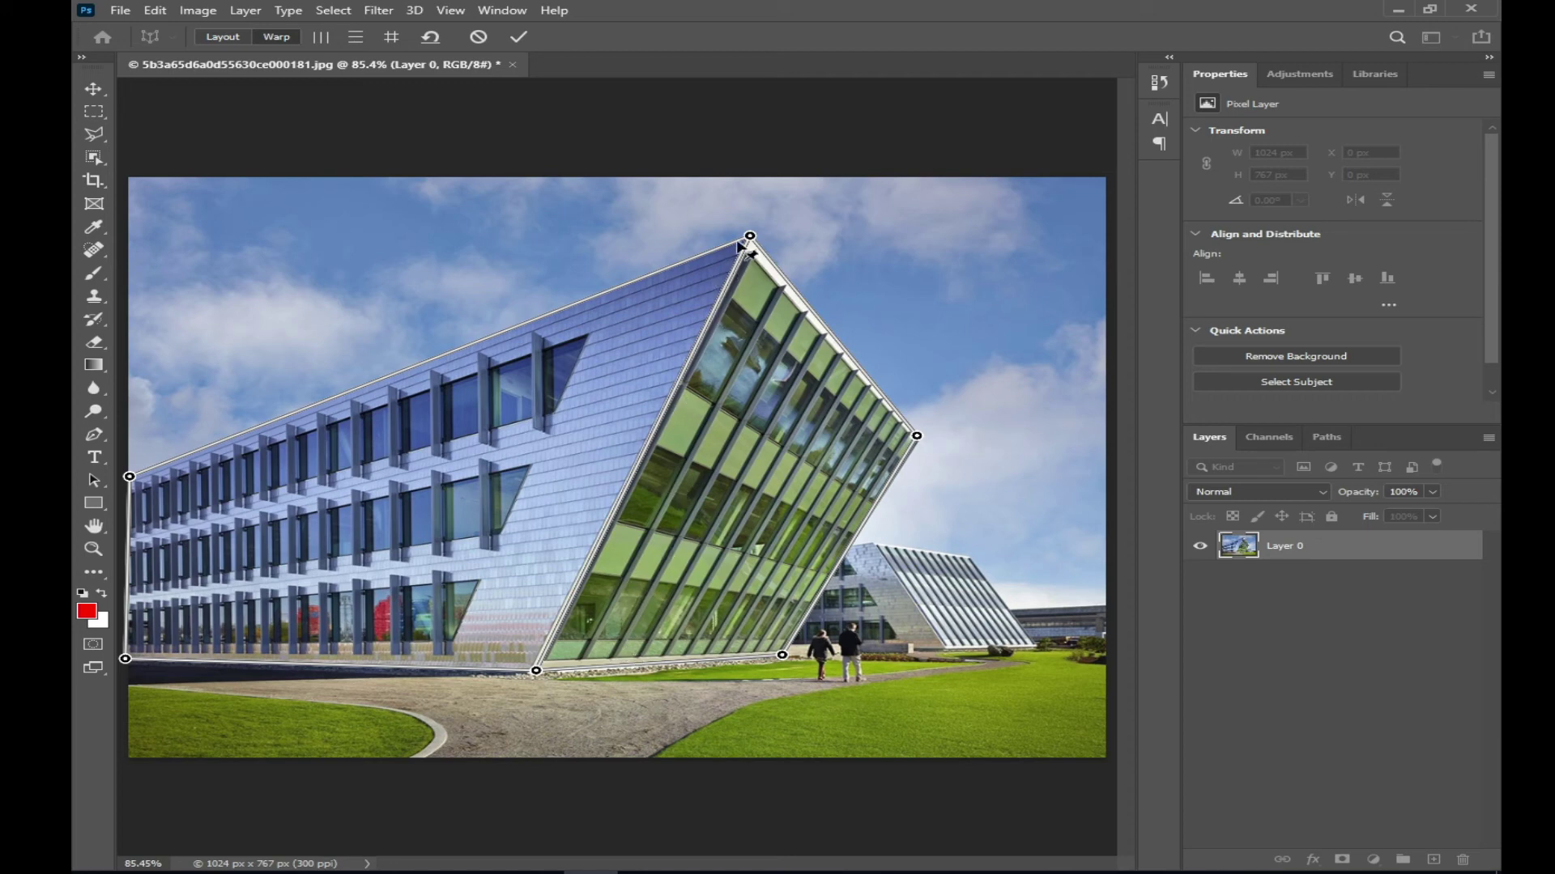
drag(751, 236, 649, 234)
drag(915, 435, 864, 425)
drag(120, 478, 122, 387)
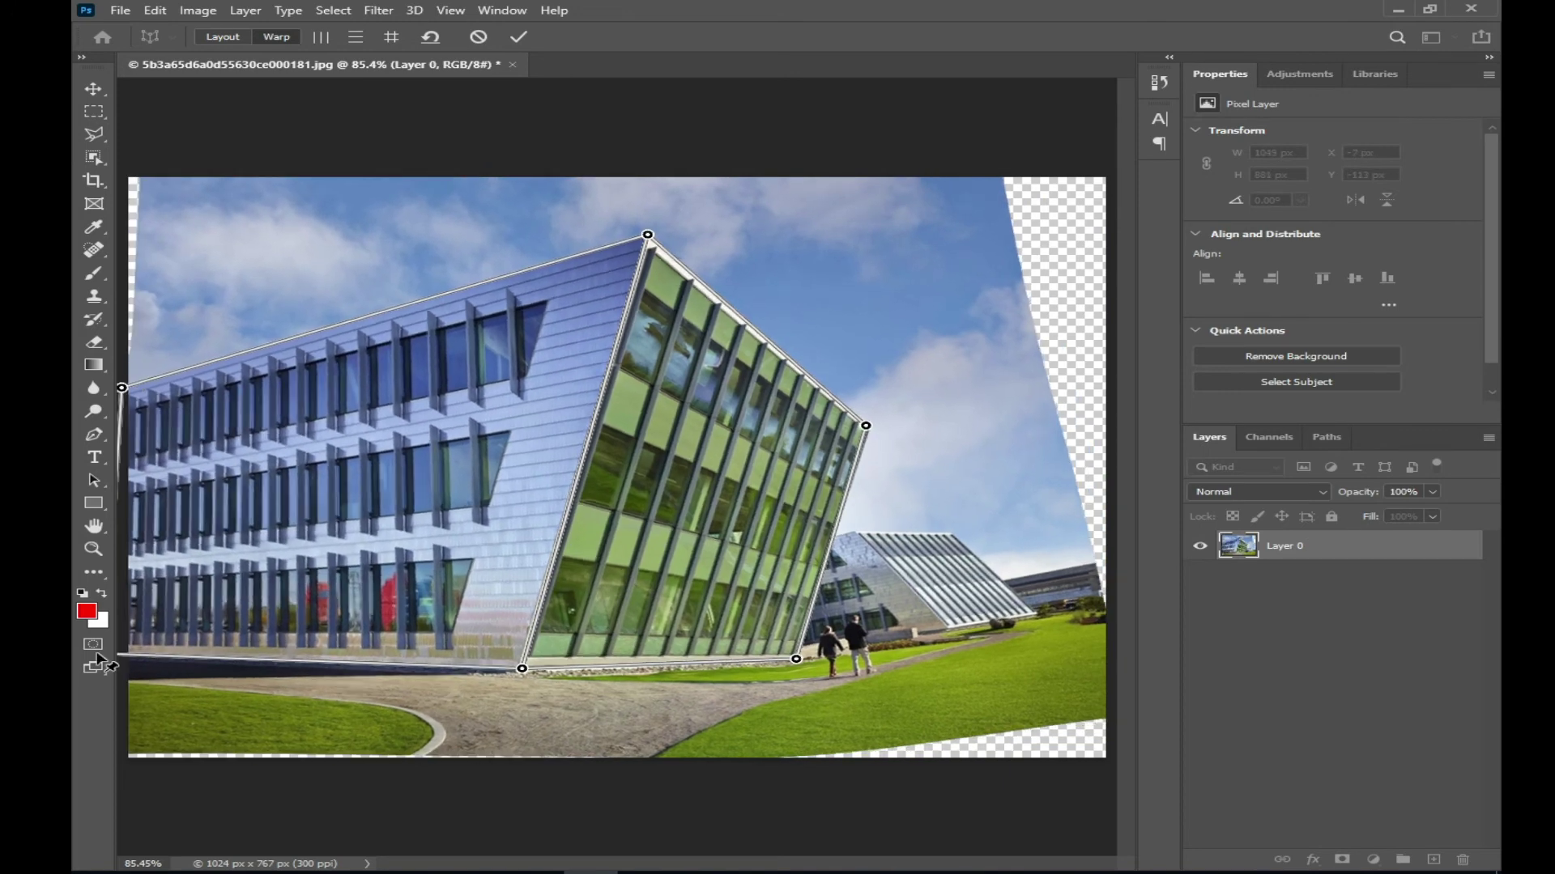
drag(140, 658, 97, 659)
drag(520, 668, 646, 690)
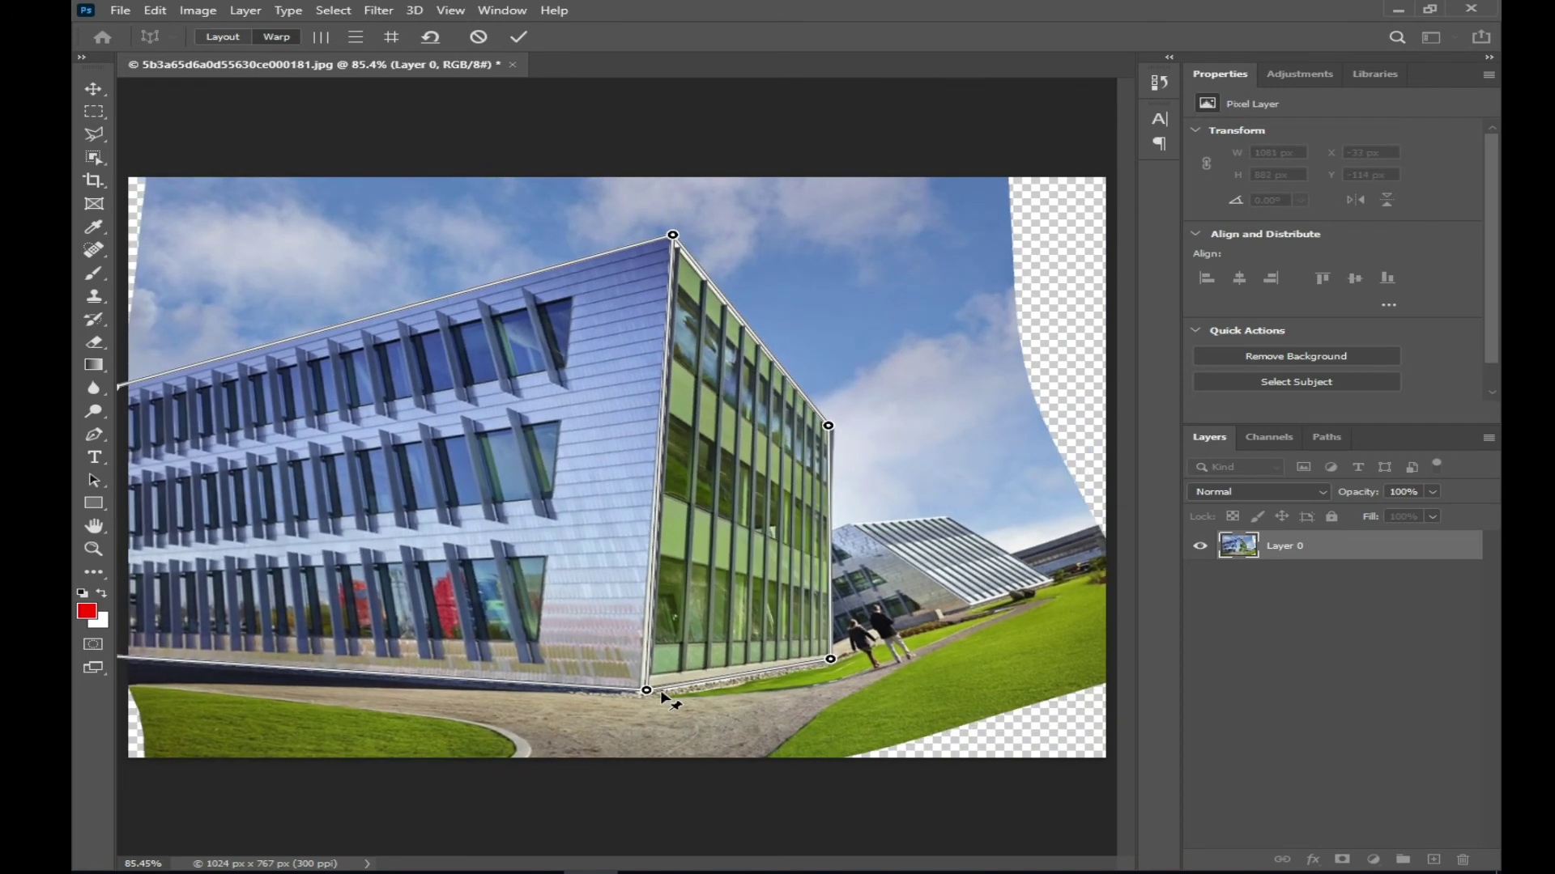
key(Return)
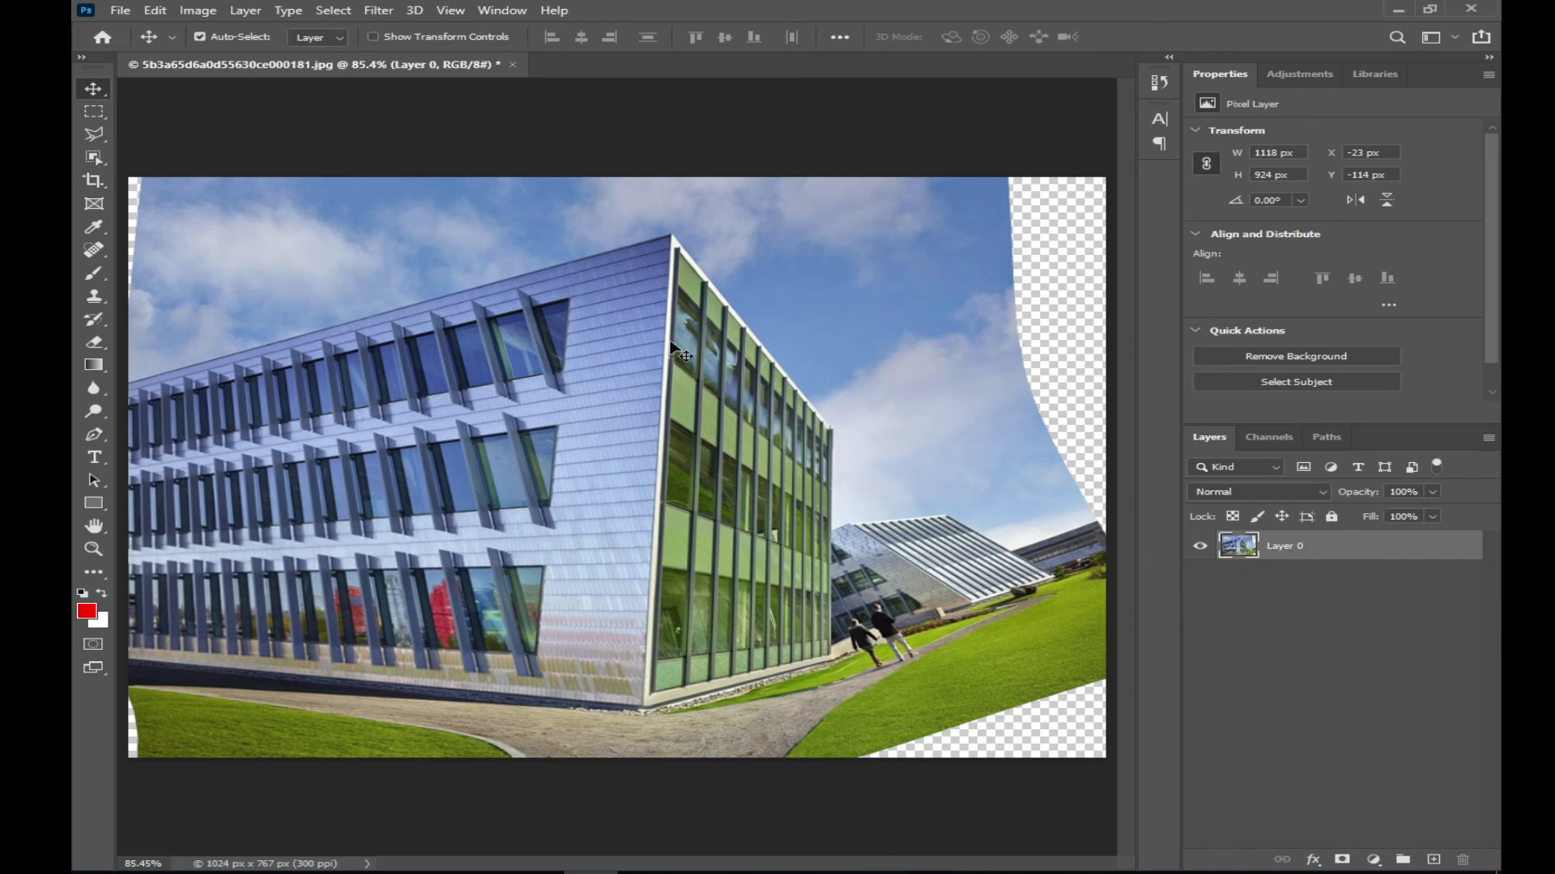
- Float the document into its own window and duplicate the warped image
click(118, 12)
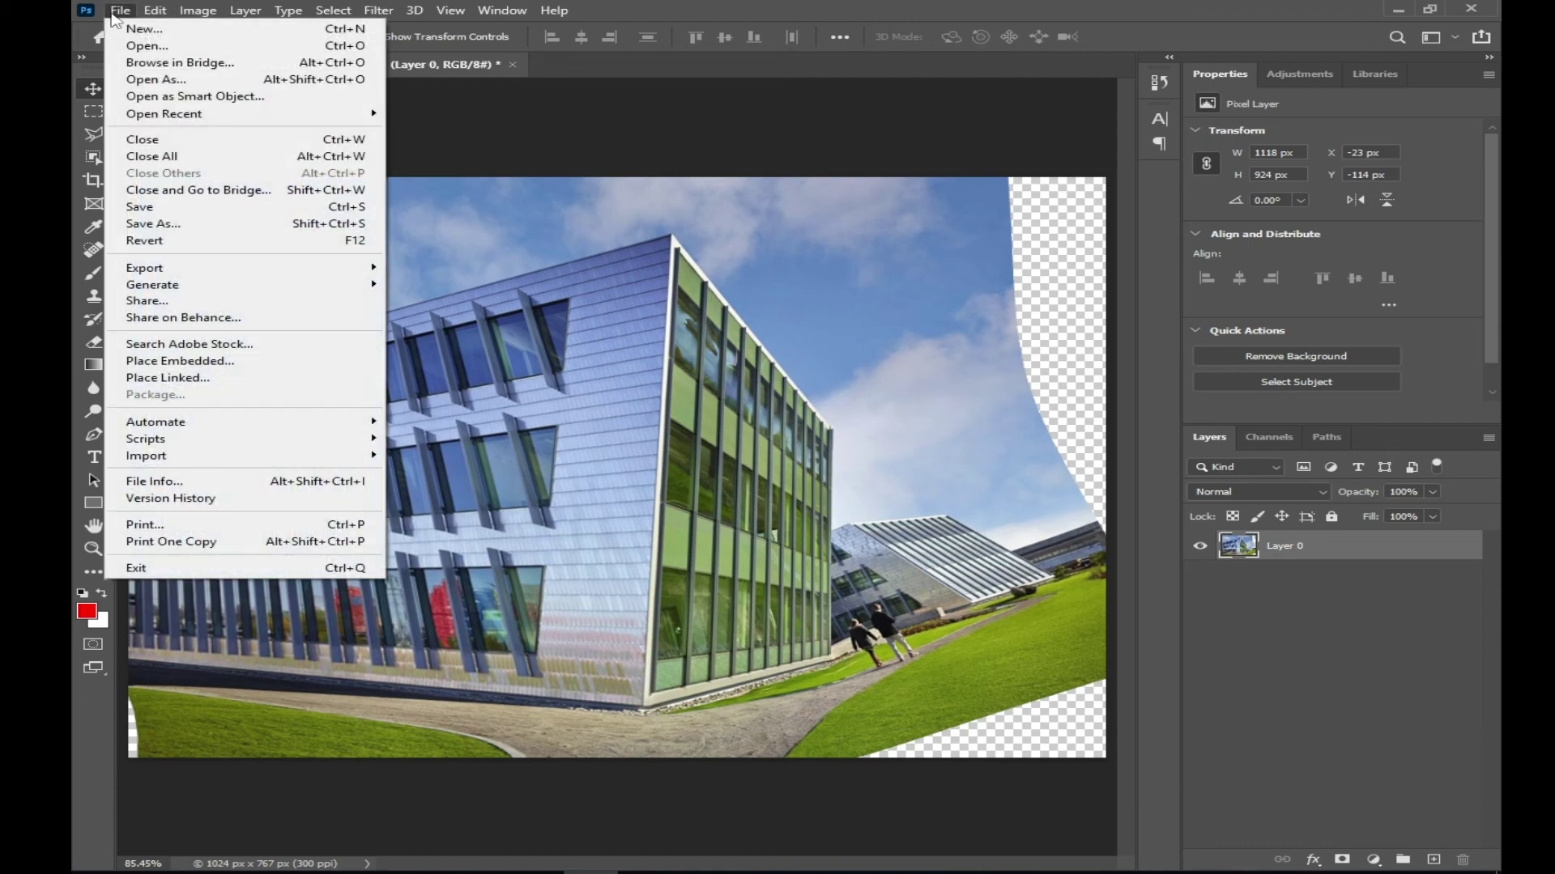
click(629, 142)
drag(494, 140, 496, 138)
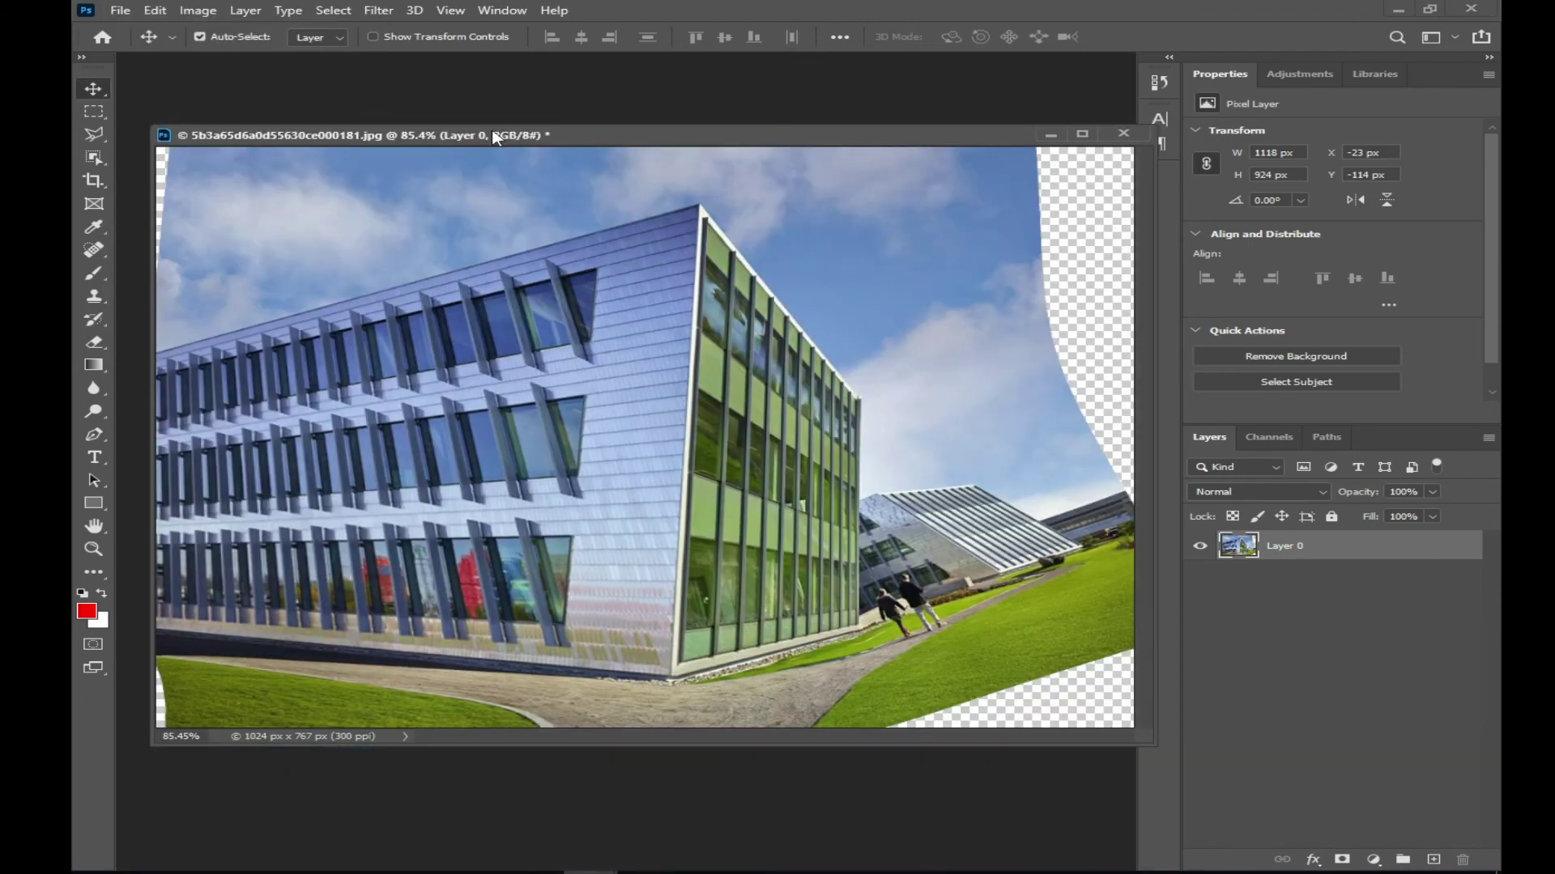
right_click(496, 136)
click(543, 143)
click(962, 272)
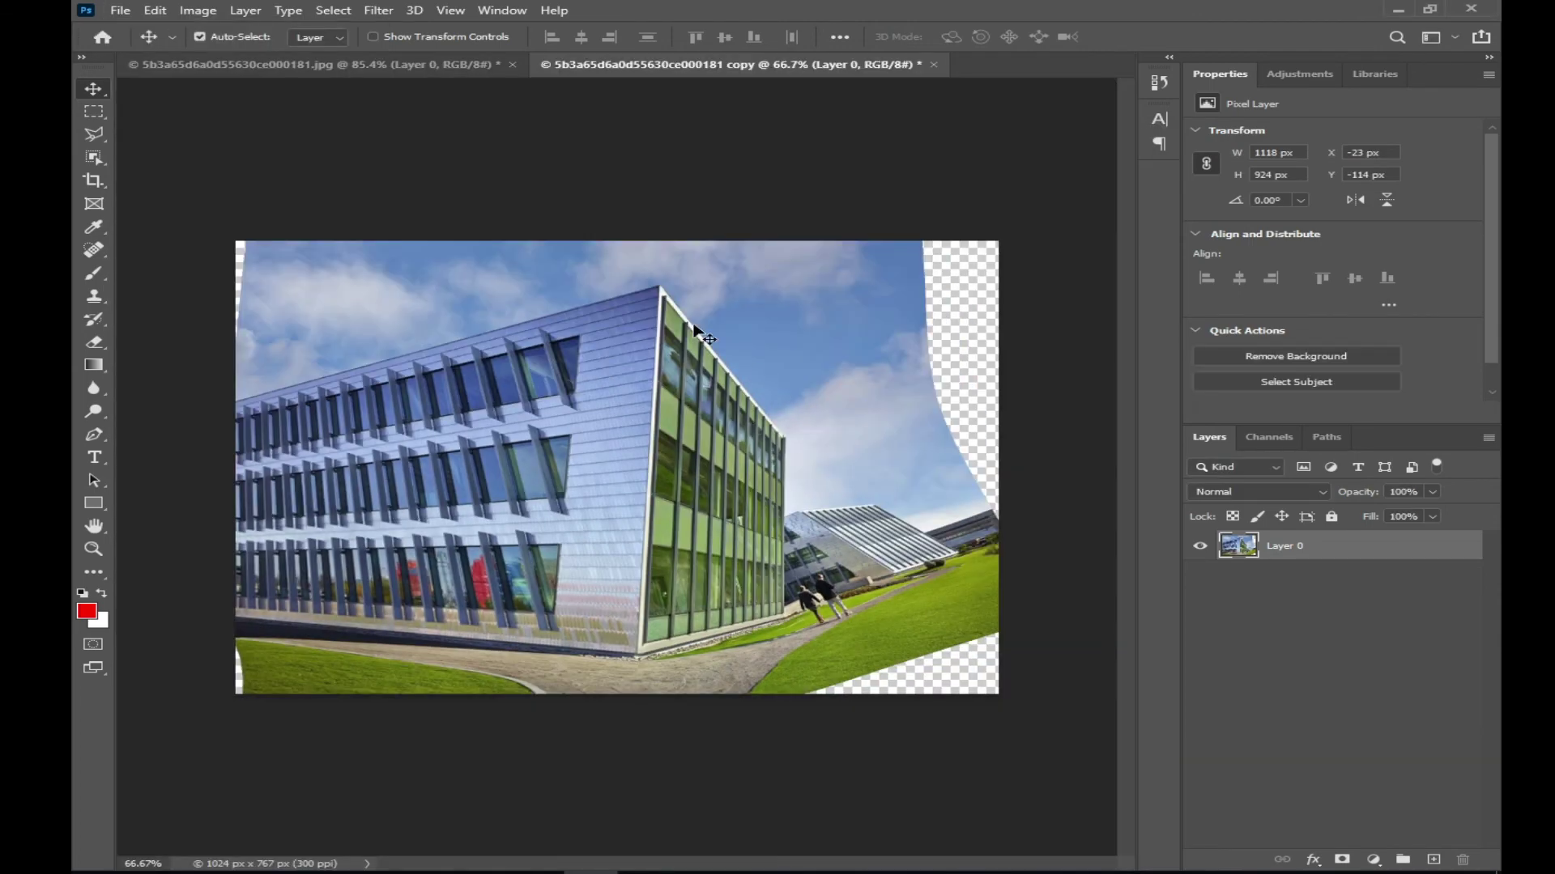
- Revert the original to the unwarped photo and drag it into the copy beneath the warped layer
click(476, 71)
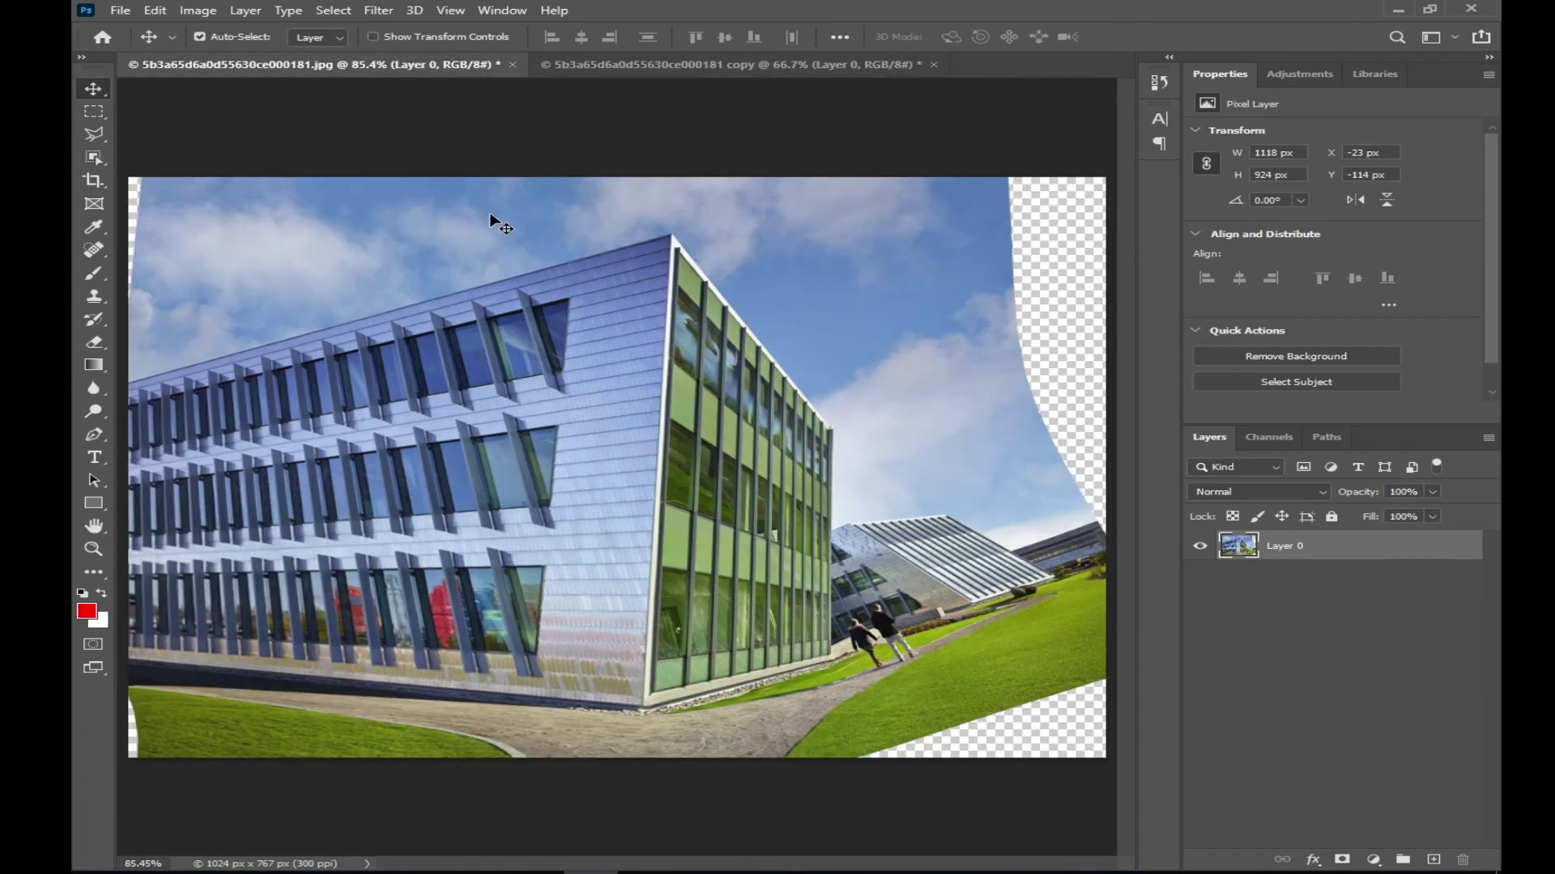
key(ctrl+z)
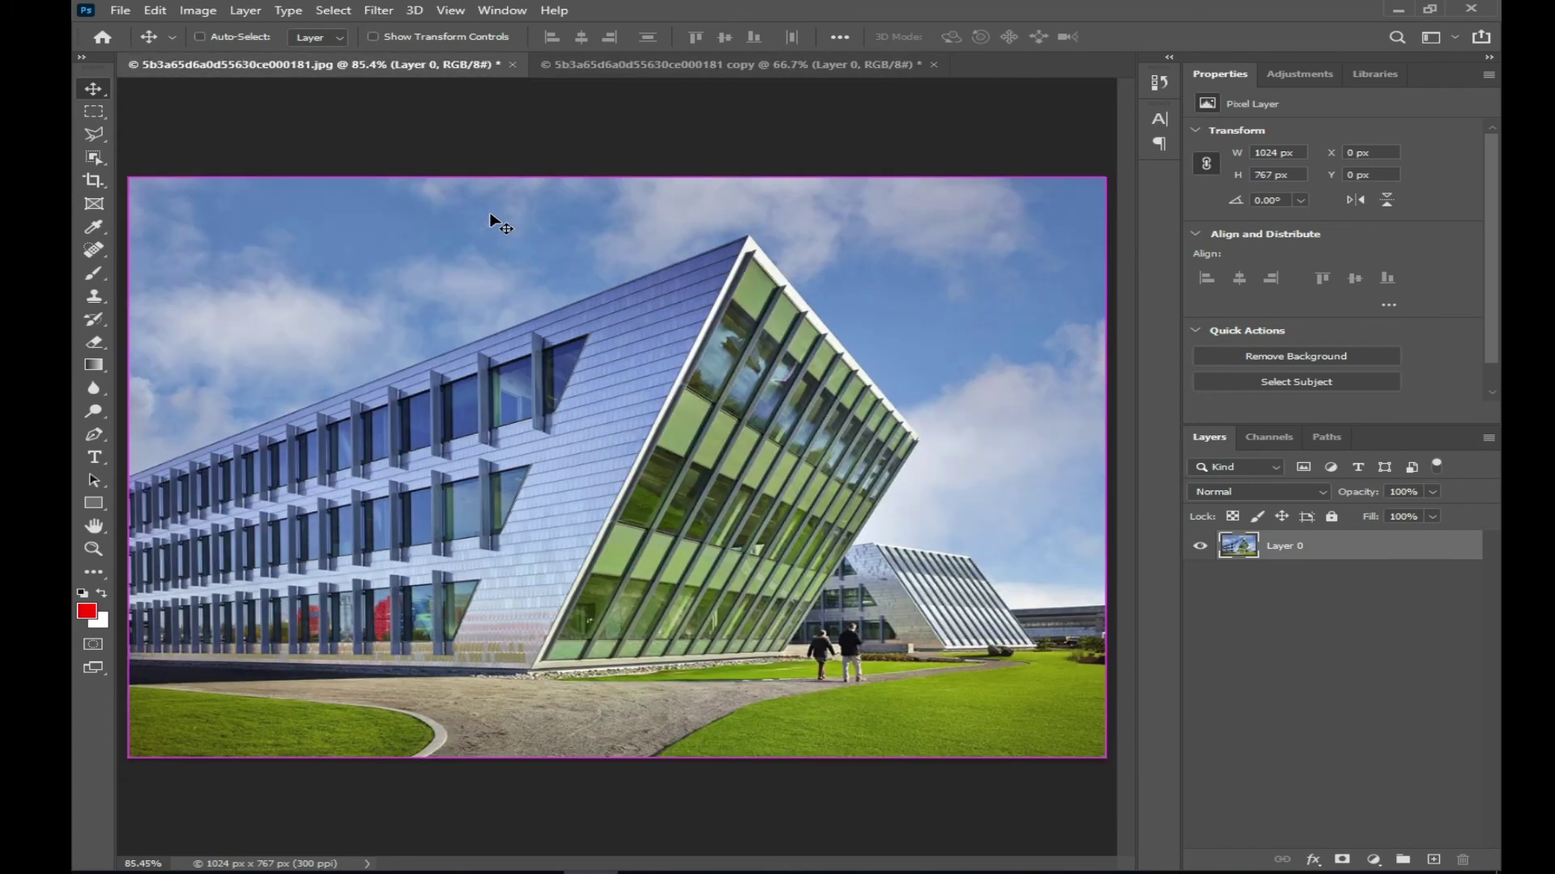
key(ctrl)
mouse_move(703, 261)
mouse_down()
mouse_move(737, 292)
mouse_move(650, 457)
mouse_up()
key(ctrl+[)
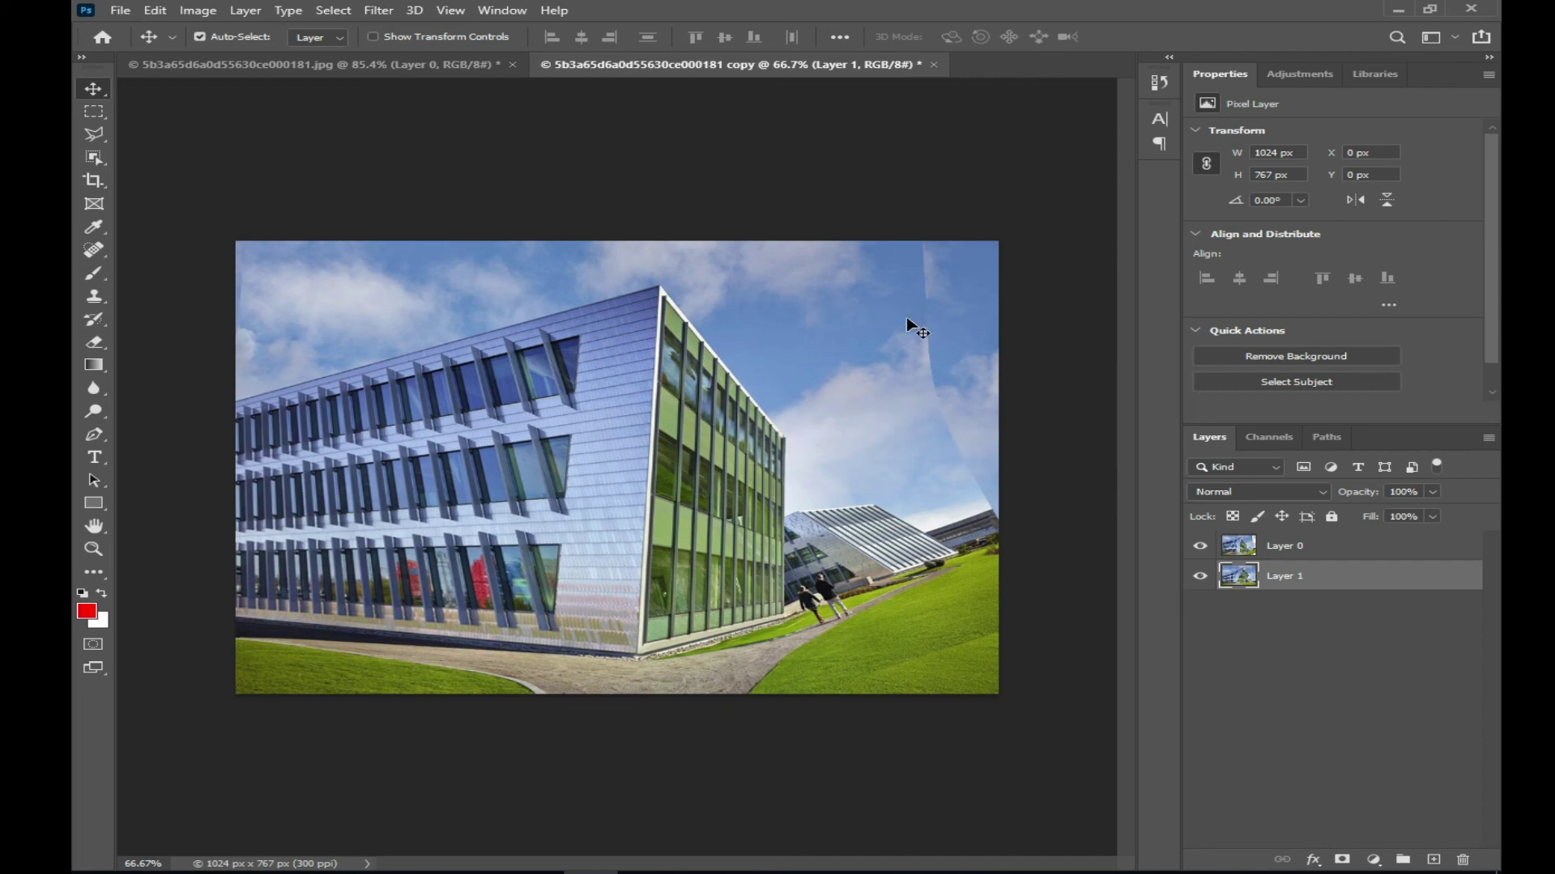
- Add a layer mask to Layer 0 and paint out the right sky seam with a black 125 brush
click(1289, 554)
click(1342, 859)
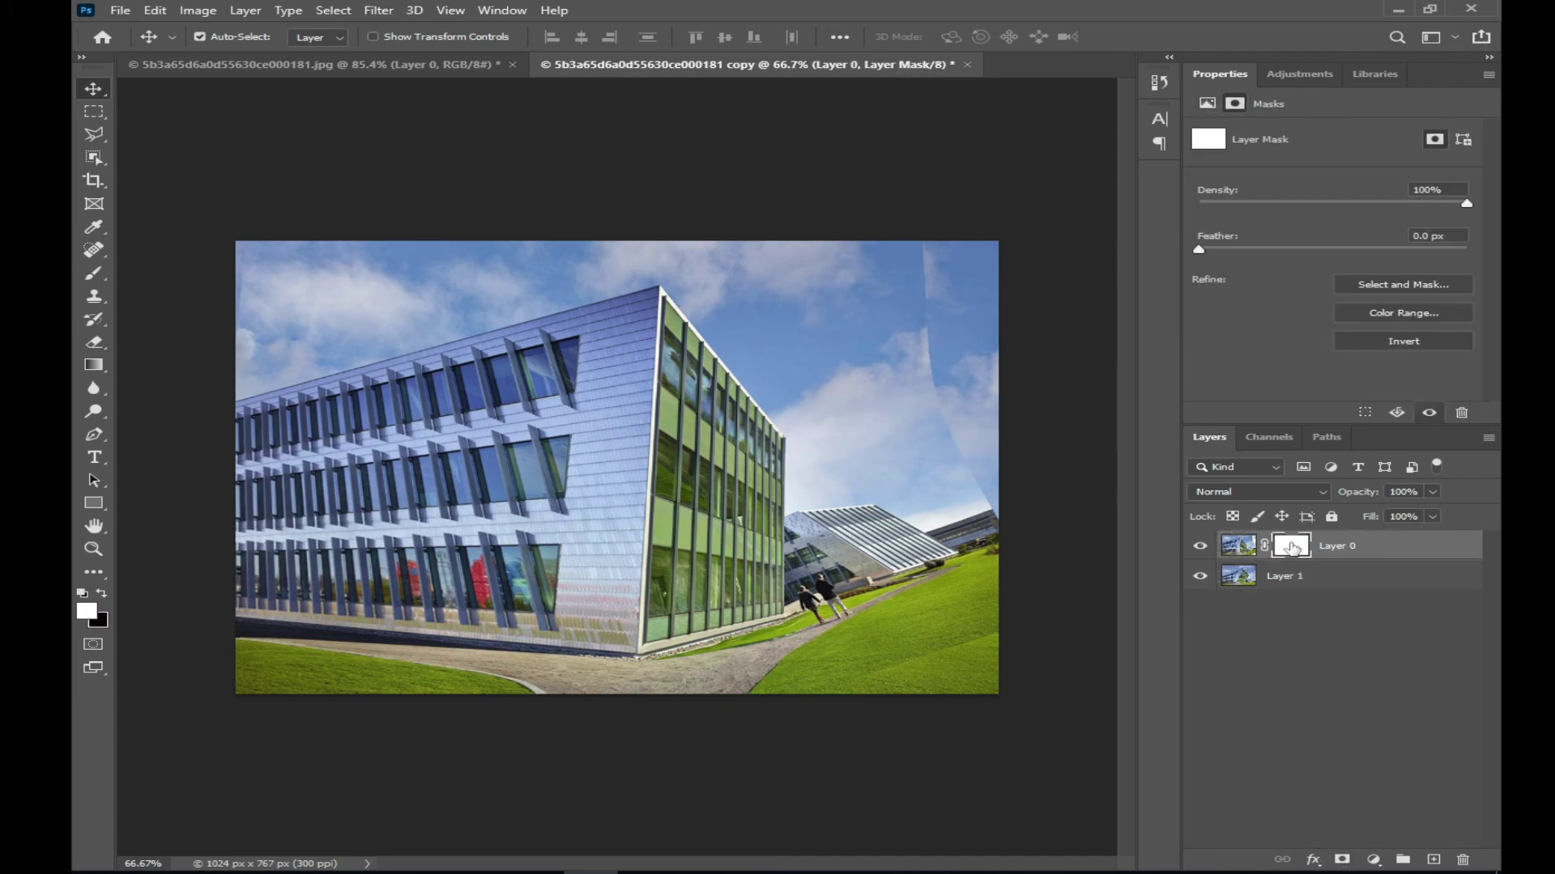
key(b)
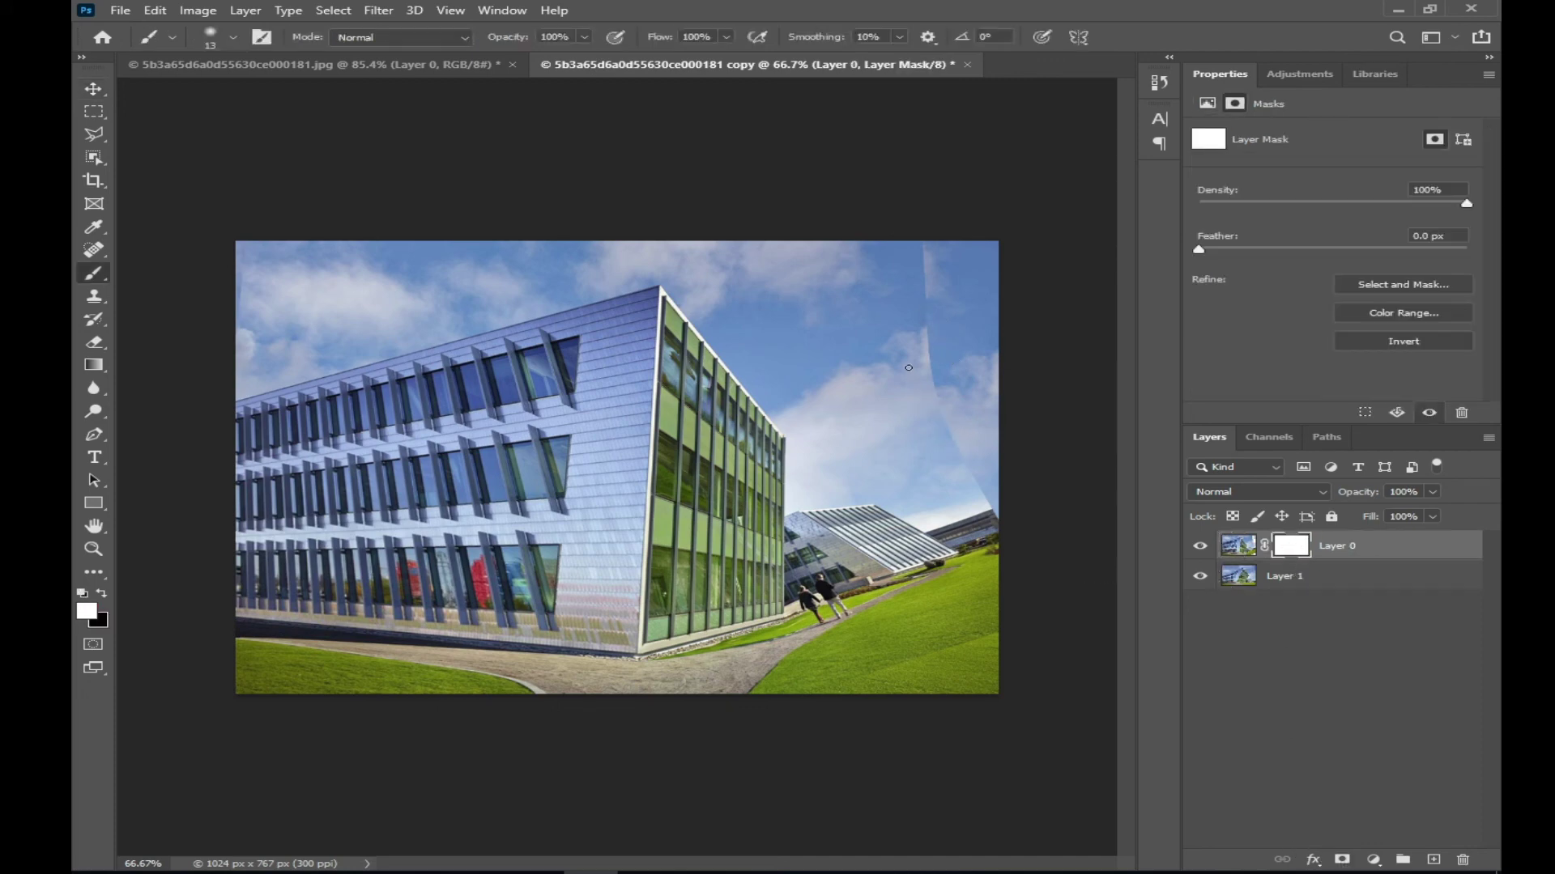
key(bracketright)
key(bracketright)
key(bracketright)
click(102, 596)
key(bracketright)
key(bracketright)
key(bracketright)
mouse_move(909, 260)
mouse_down()
mouse_move(1009, 509)
mouse_move(968, 636)
mouse_move(947, 653)
mouse_move(963, 644)
mouse_up()
- Blend the sky along the left edge, then toggle the warped layer's visibility to compare
key(bracketright)
key(bracketright)
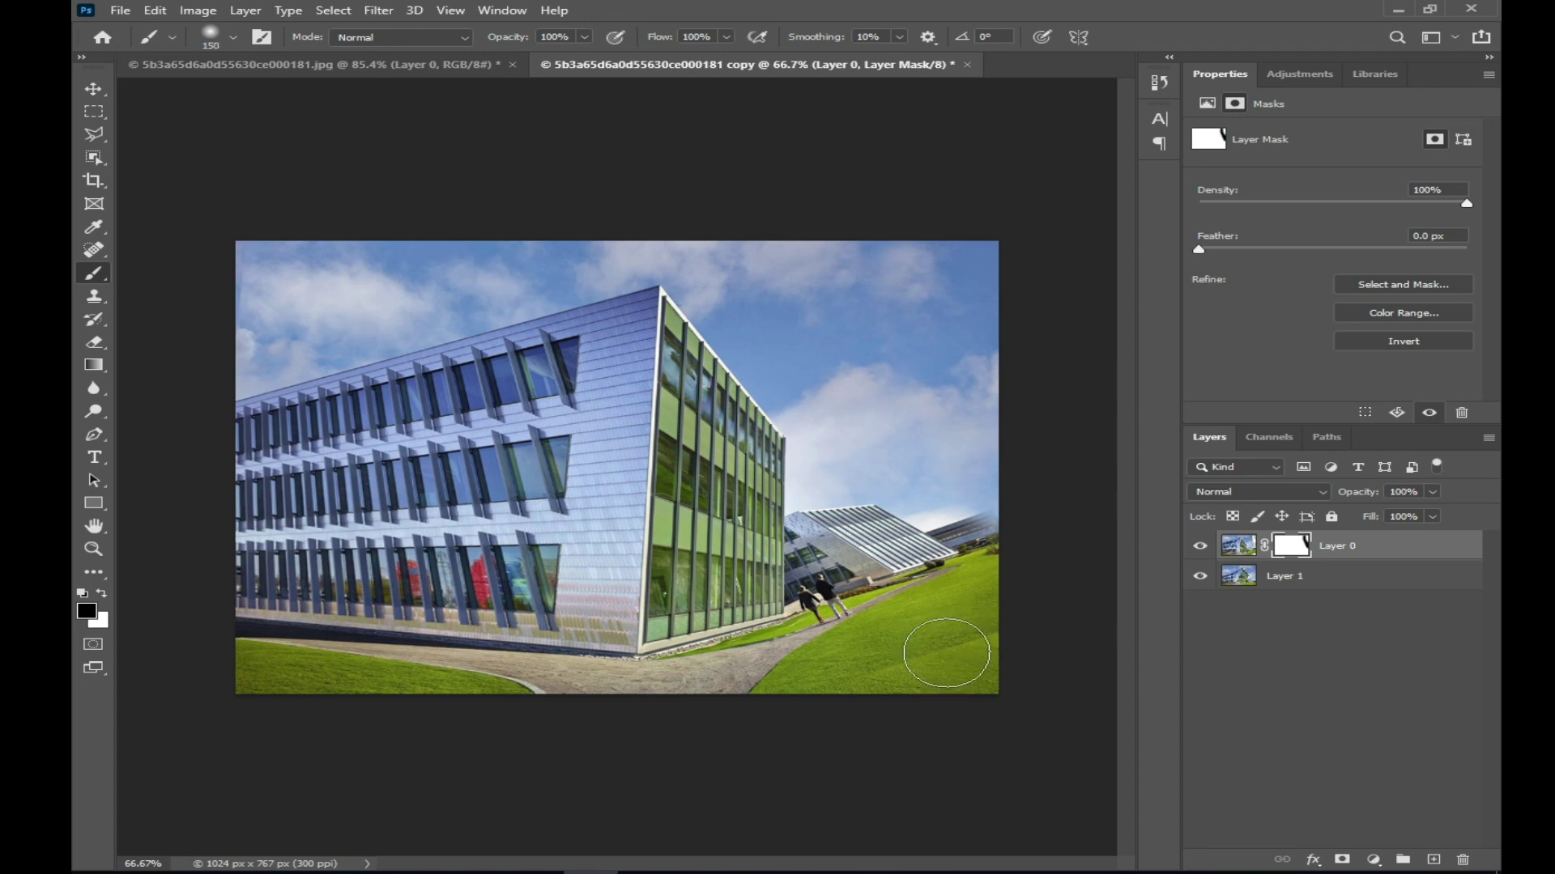
key(bracketleft)
key(bracketleft)
key(bracketleft)
key(bracketleft)
key(bracketleft)
key(bracketleft)
key(bracketleft)
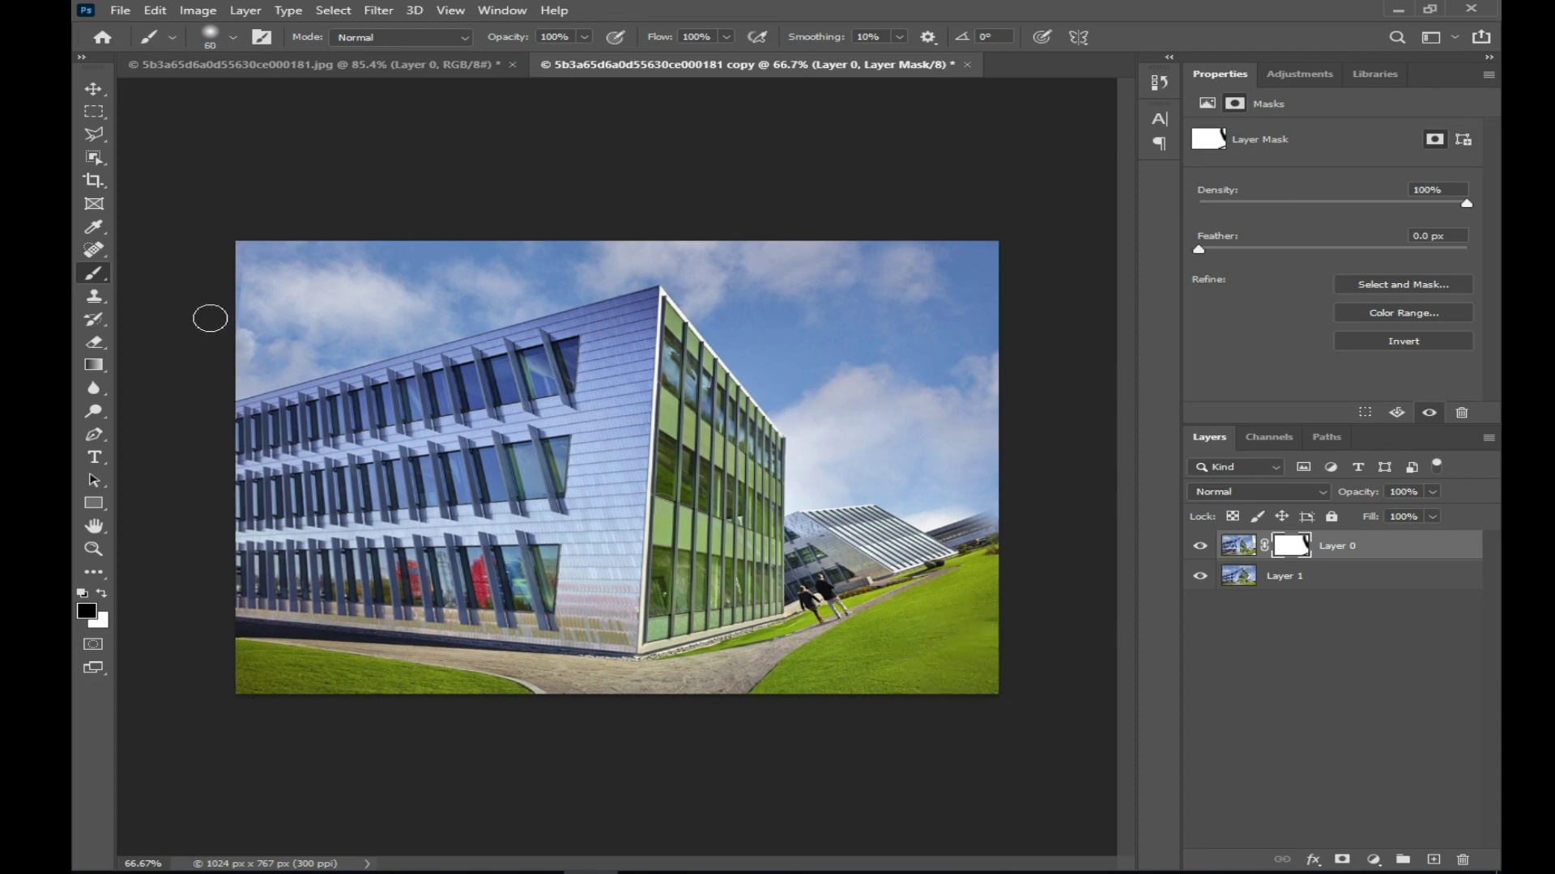
drag(208, 309, 233, 235)
key(v)
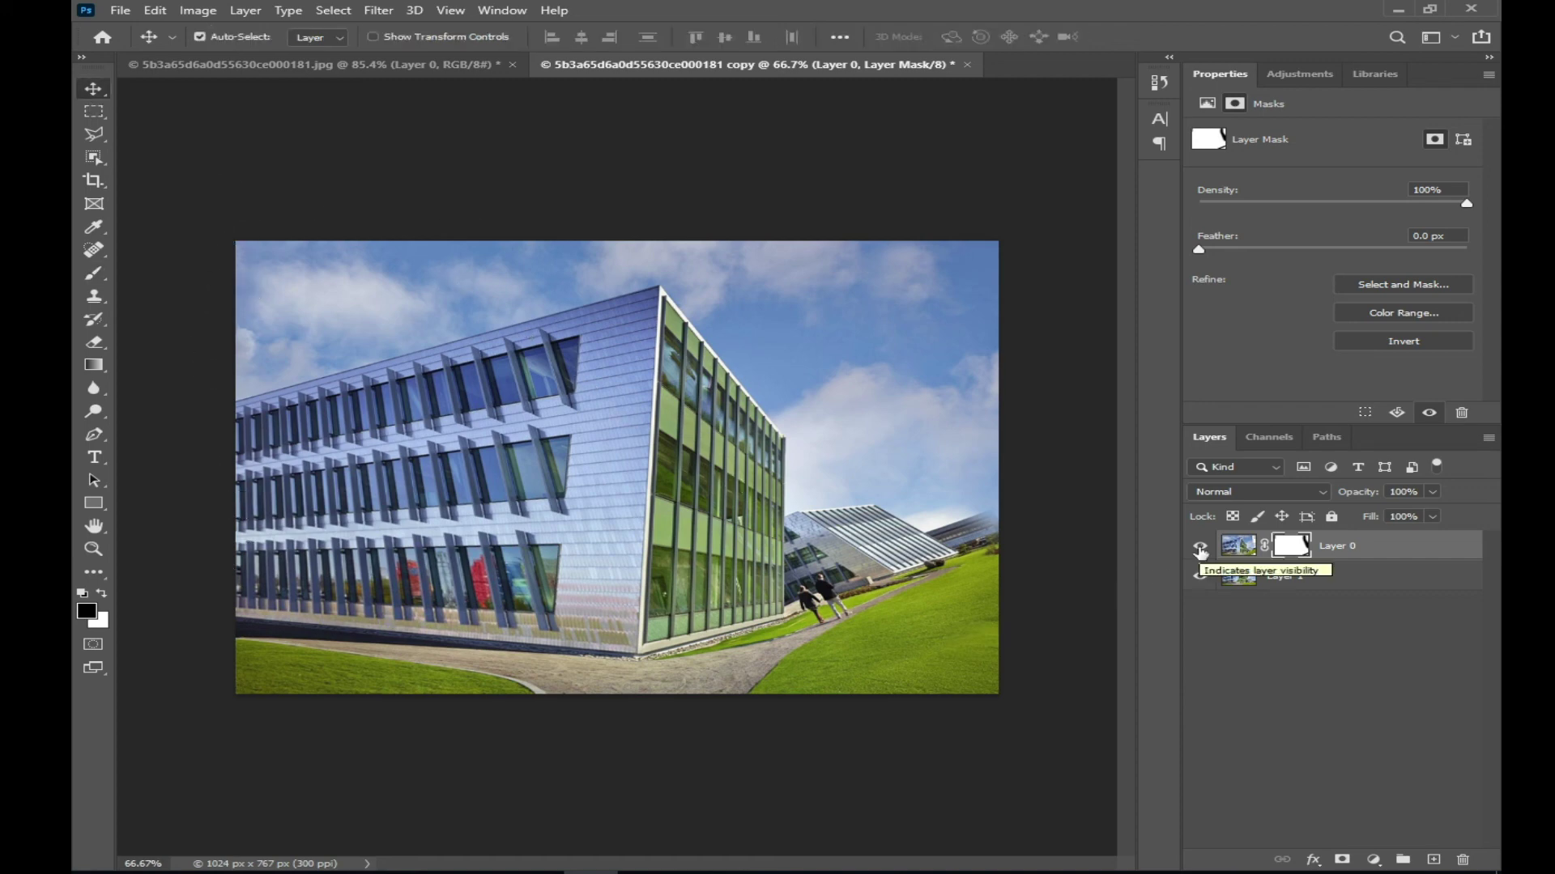
click(1200, 548)
click(1200, 548)
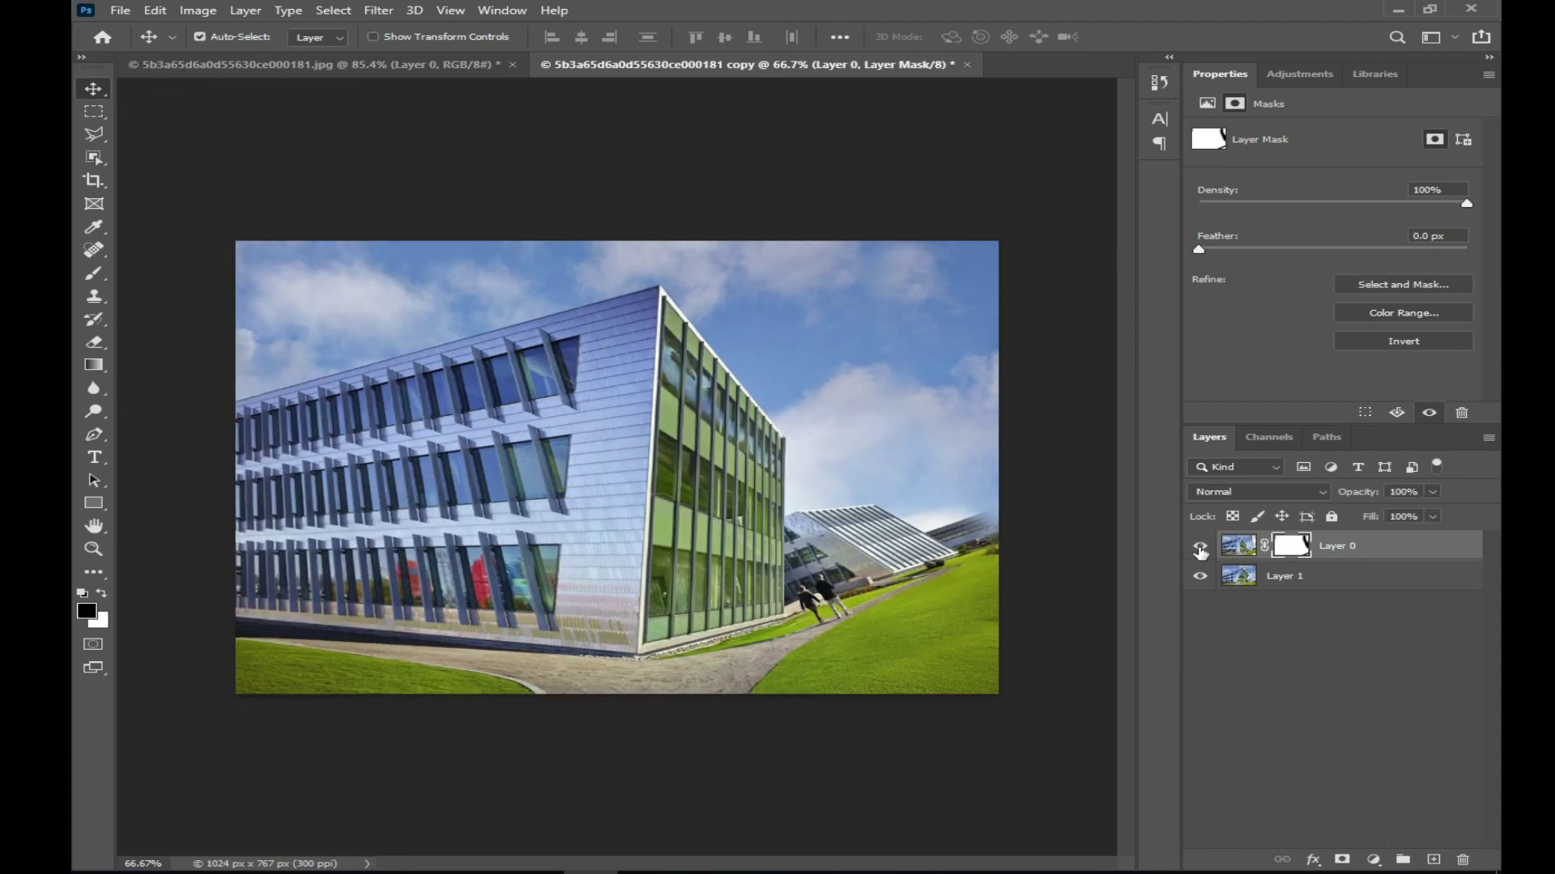